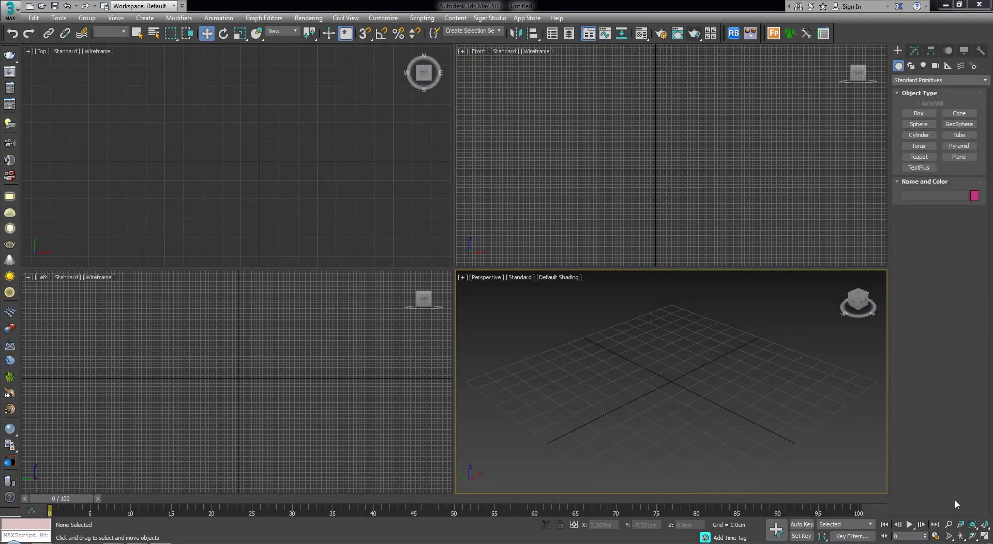
# Draw a cylinder in the Top view and frame it in a maximized Perspective view.
pyautogui.click(925, 136)
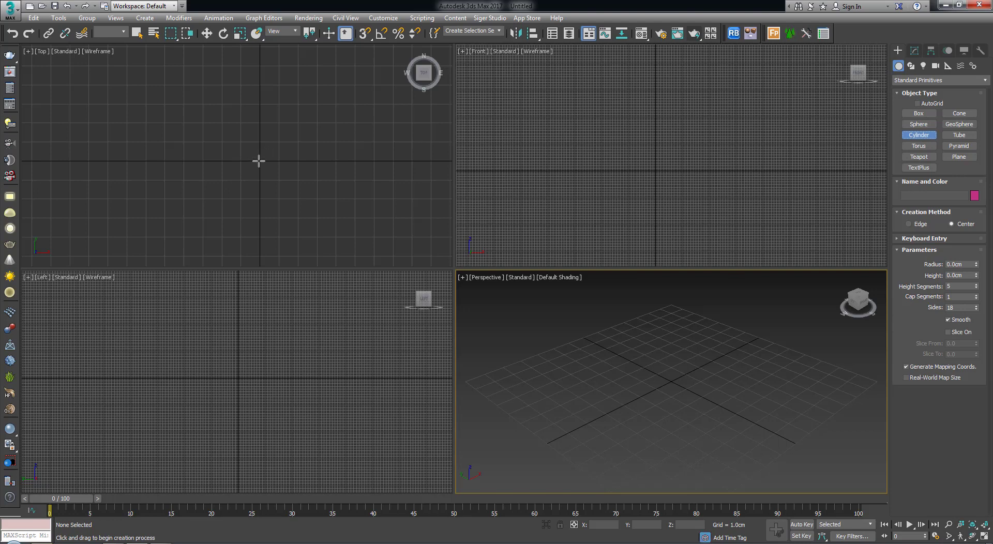
pyautogui.moveTo(259, 162); pyautogui.dragTo(288, 211)
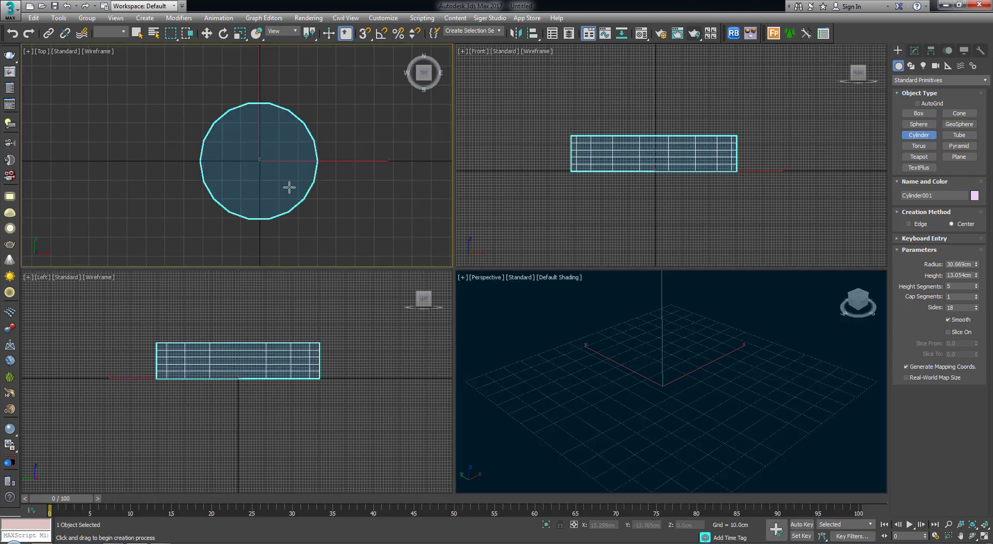
pyautogui.click(615, 366)
pyautogui.press('z')
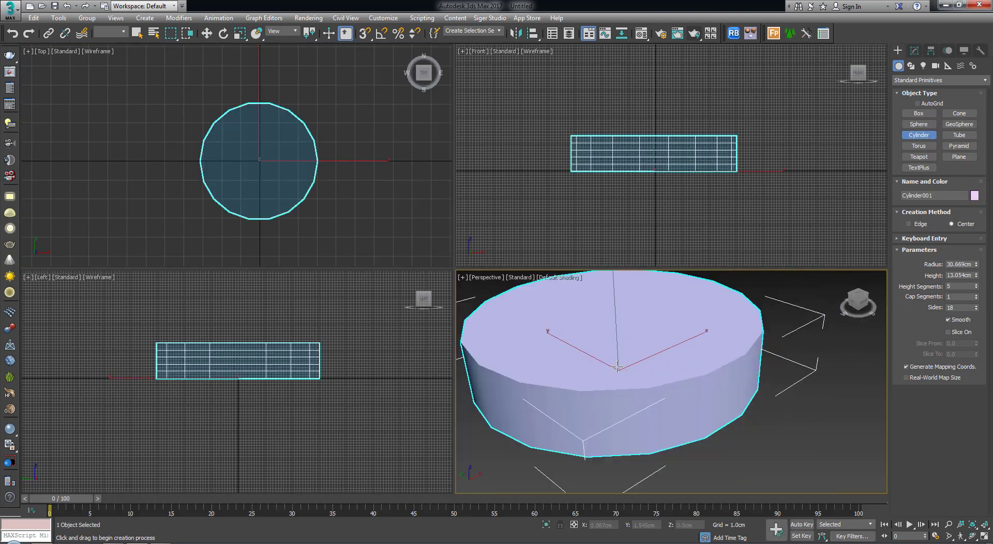
pyautogui.scroll(-2, 617, 367)
pyautogui.moveTo(650, 388); pyautogui.dragTo(656, 396, button='middle')
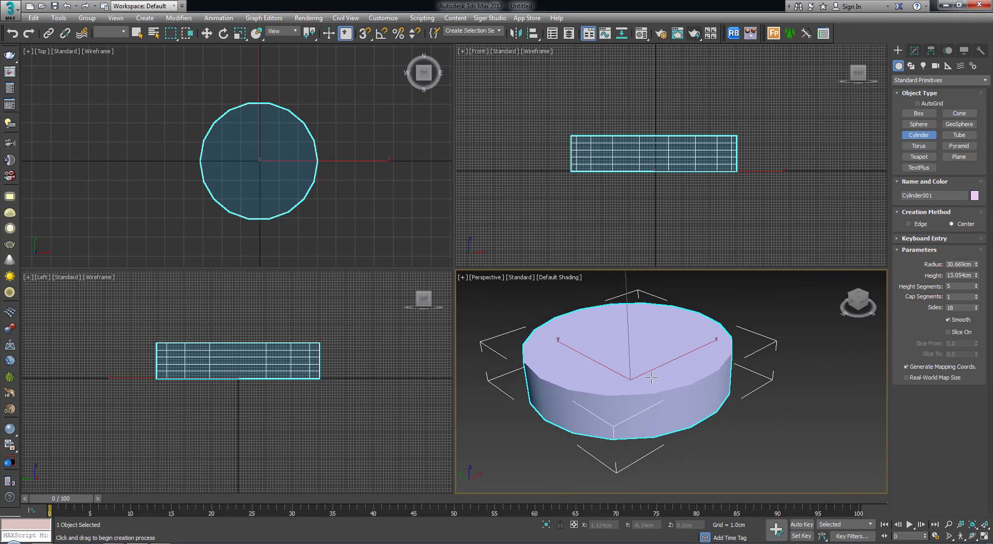
pyautogui.hotkey('alt', 'w')
pyautogui.moveTo(623, 346); pyautogui.dragTo(527, 287, button='middle')
pyautogui.scroll(-1, 750, 381)
pyautogui.scroll(-2, 750, 380)
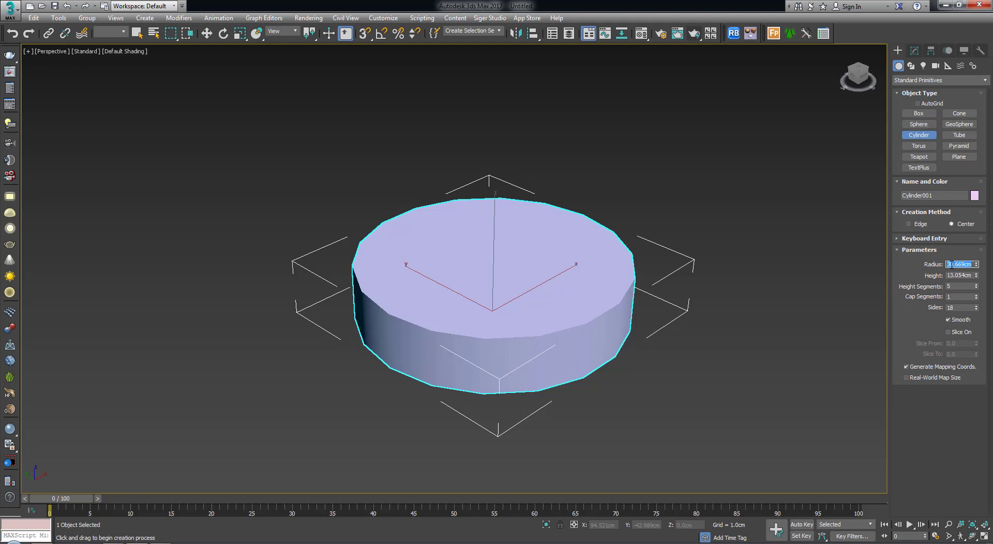
pyautogui.write('3.5')
# Give the cylinder radius 3.5cm and height 9.0cm, and turn on Edged Faces.
pyautogui.press('Return')
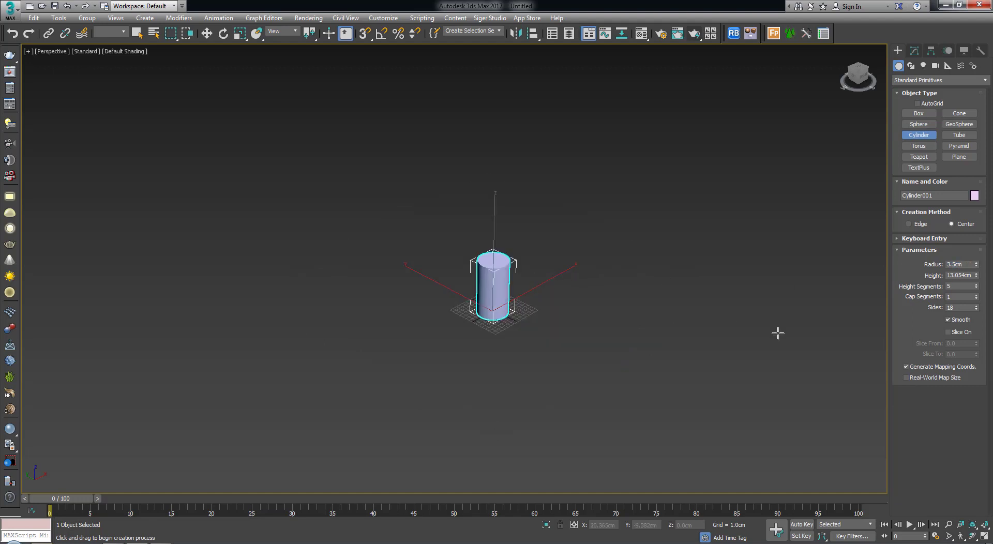
pyautogui.doubleClick(960, 276)
pyautogui.write('9')
pyautogui.press('Return')
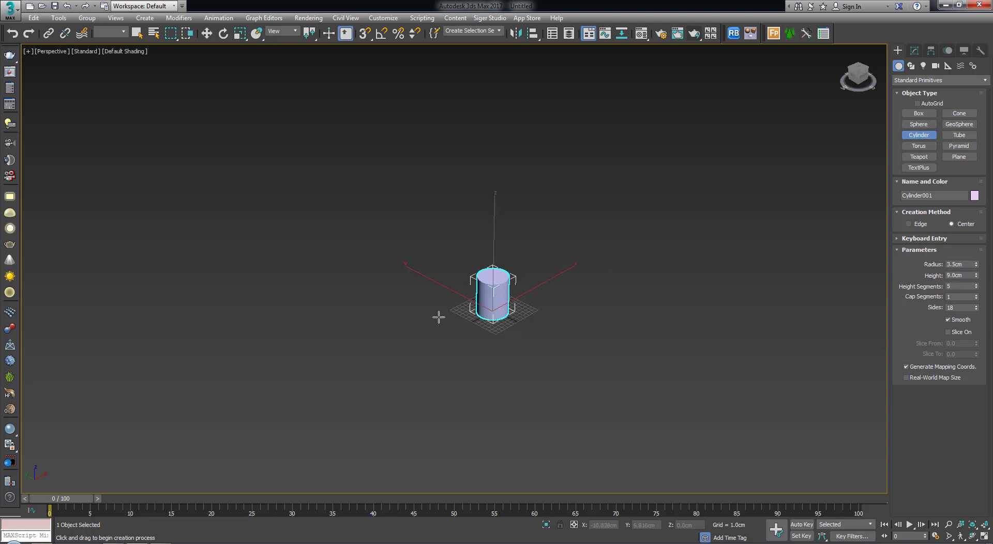
pyautogui.press('z')
pyautogui.keyDown('alt'); pyautogui.moveTo(472, 310); pyautogui.dragTo(486, 299, button='middle'); pyautogui.keyUp('alt')
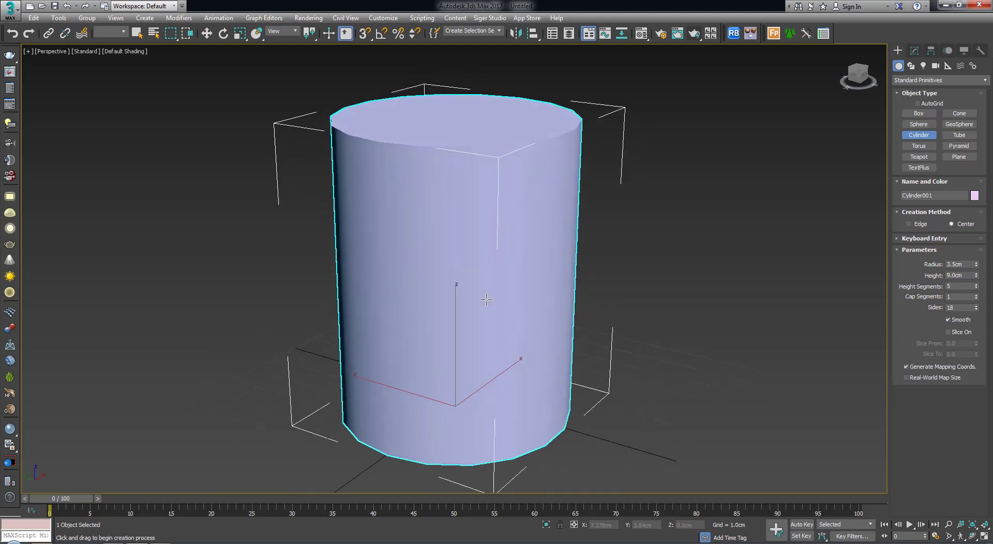
pyautogui.press('F4')
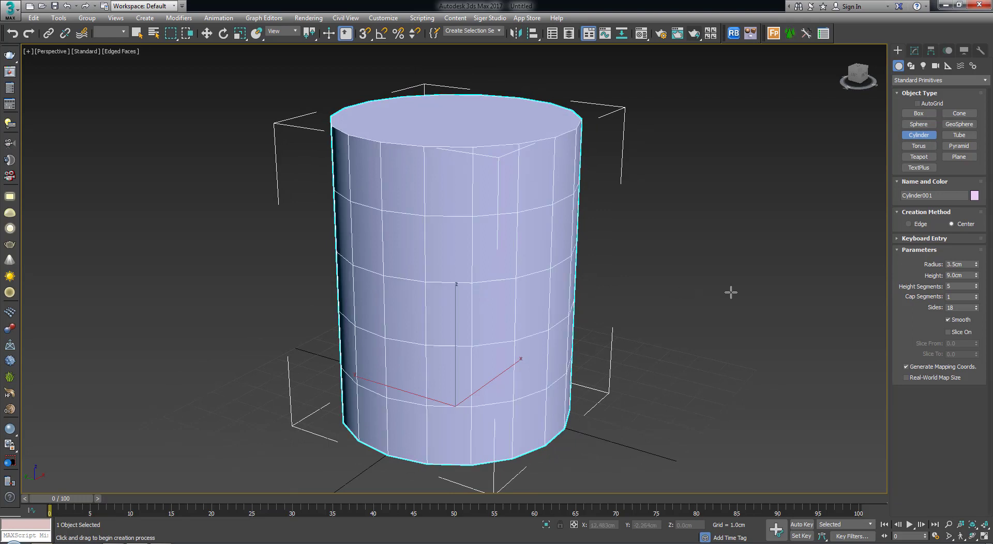
pyautogui.press('w')
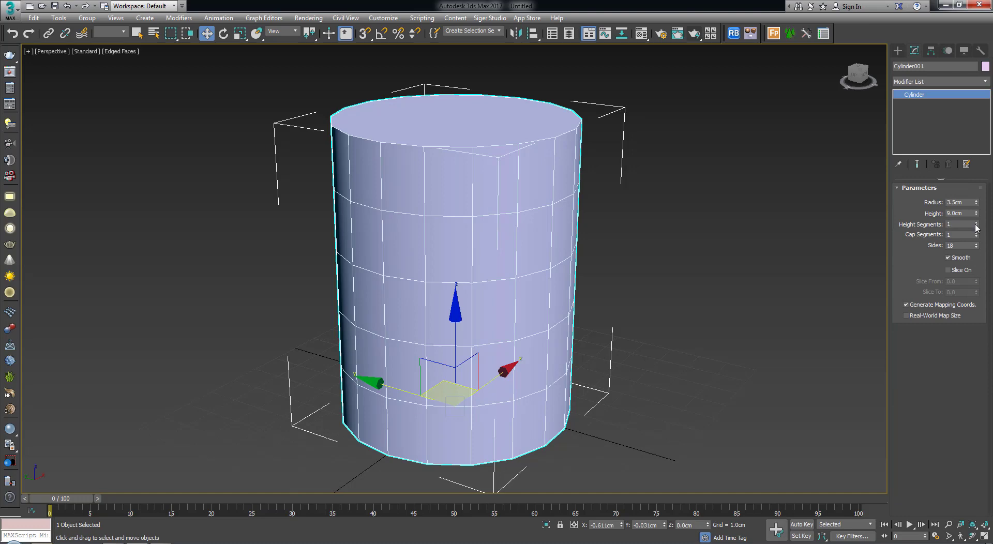
# Set the cylinder to 1 height segment and convert it to an Editable Poly.
pyautogui.click(976, 227)
pyautogui.keyDown('alt'); pyautogui.moveTo(453, 218); pyautogui.dragTo(466, 222, button='middle'); pyautogui.keyUp('alt')
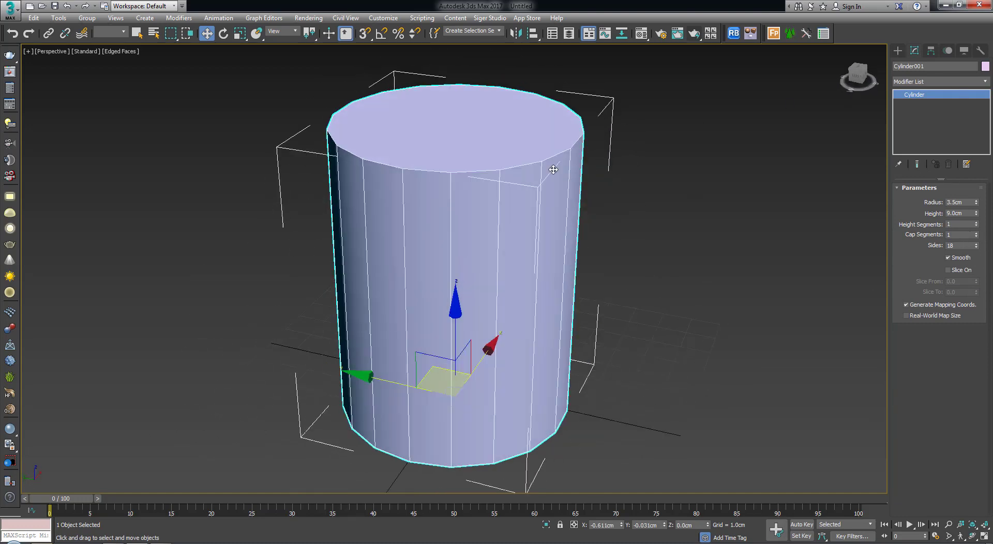
pyautogui.rightClick(528, 185)
pyautogui.moveTo(579, 297)
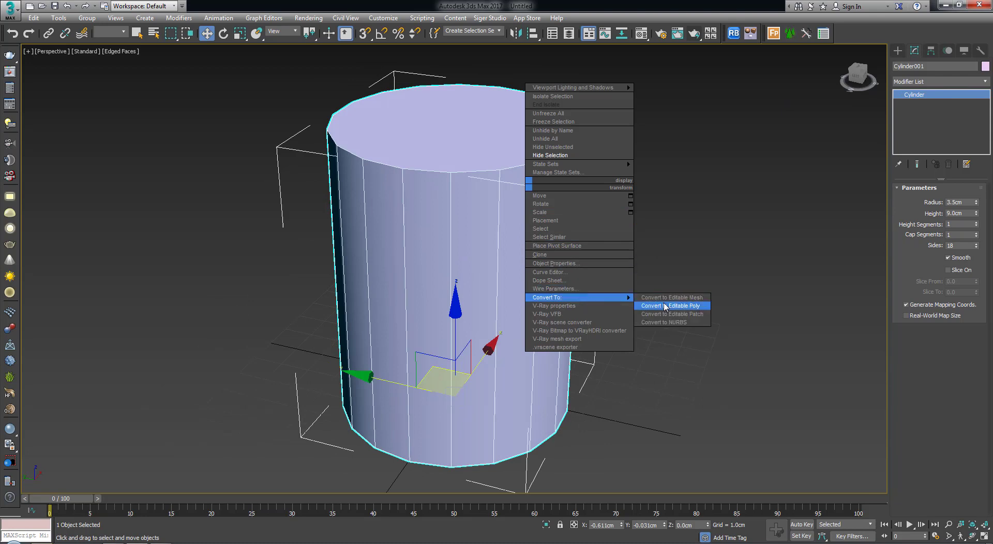
pyautogui.click(666, 307)
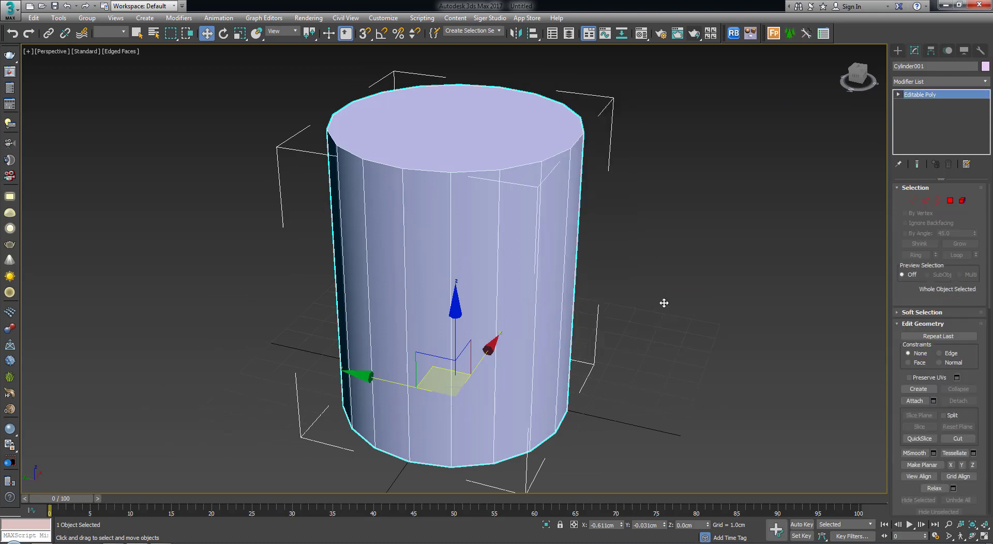
# Select the cylinder's top face in Polygon mode.
pyautogui.click(951, 200)
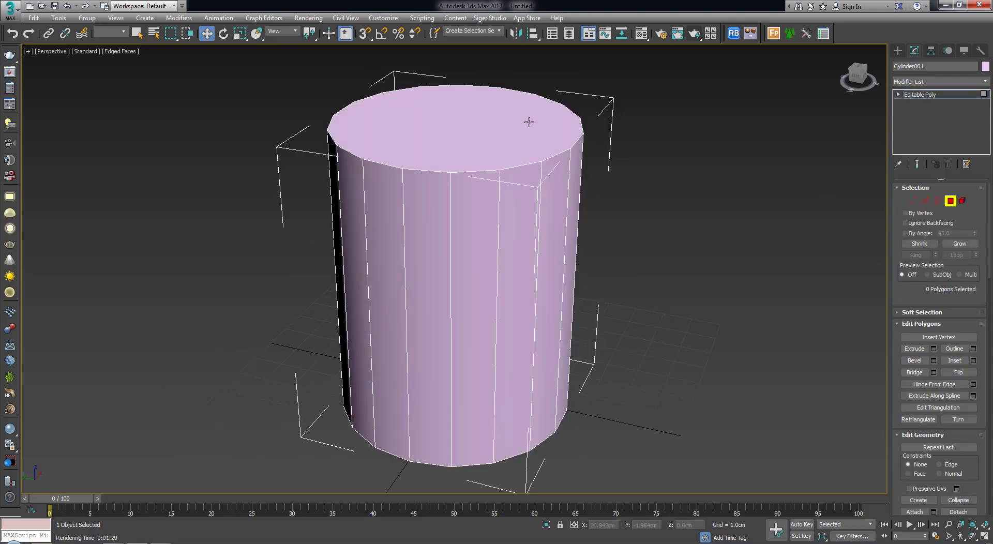
pyautogui.click(497, 116)
pyautogui.moveTo(494, 119)
pyautogui.keyDown('alt'); pyautogui.mouseDown(button='middle')
pyautogui.moveTo(483, 173)
pyautogui.moveTo(455, 190)
pyautogui.mouseUp(button='middle'); pyautogui.keyUp('alt')
pyautogui.scroll(3, 454, 190)
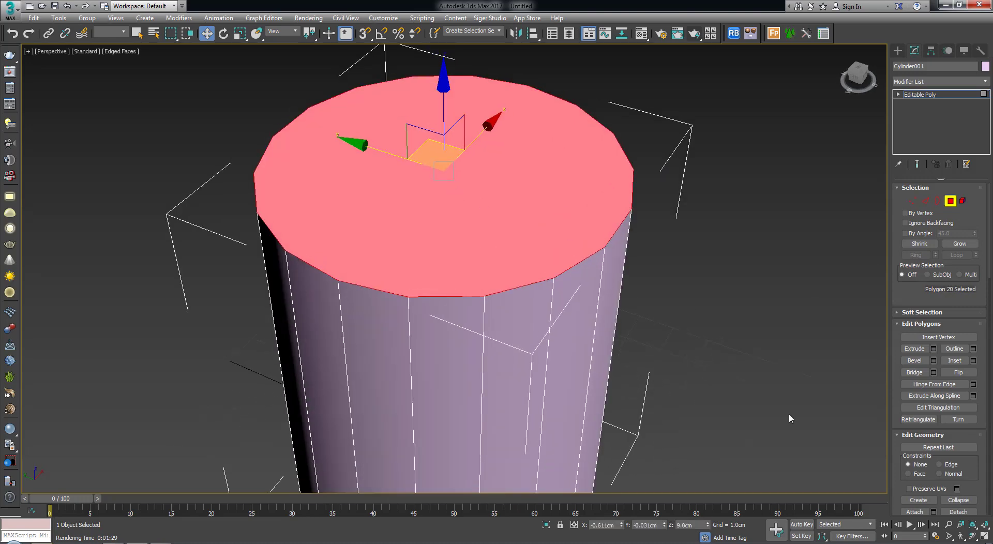
# Inset the top face by 0.2cm and extrude it 1.0cm.
pyautogui.click(974, 361)
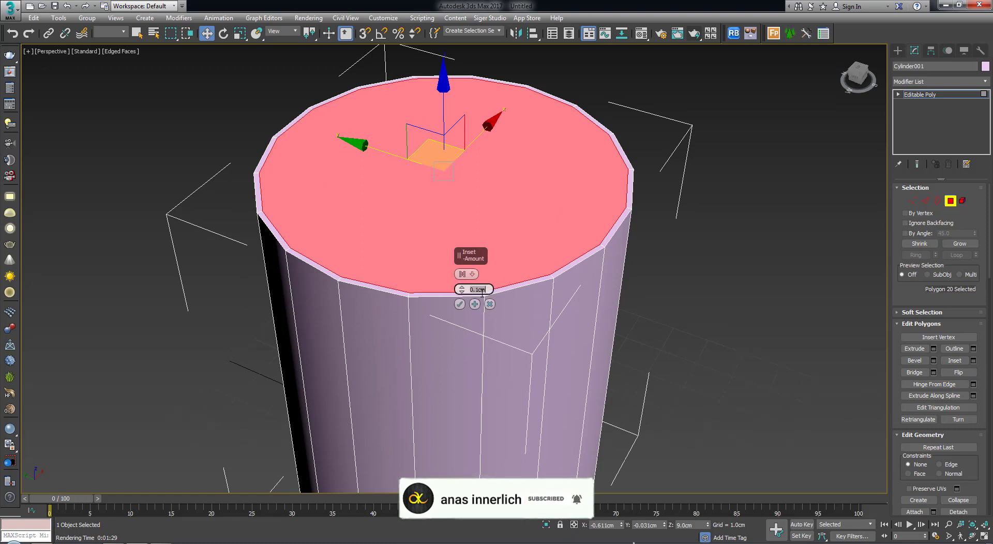
pyautogui.write('.2')
pyautogui.press('Return')
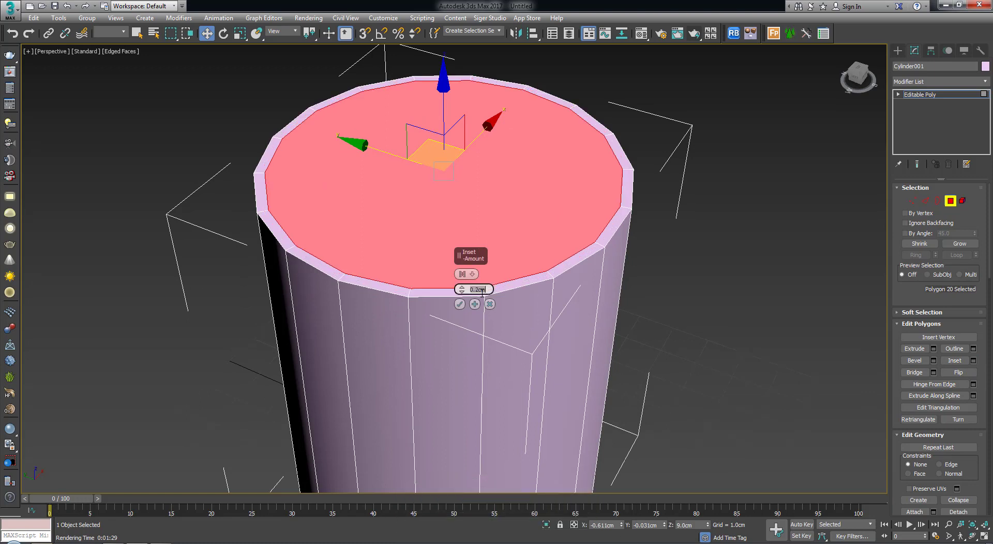
pyautogui.click(460, 304)
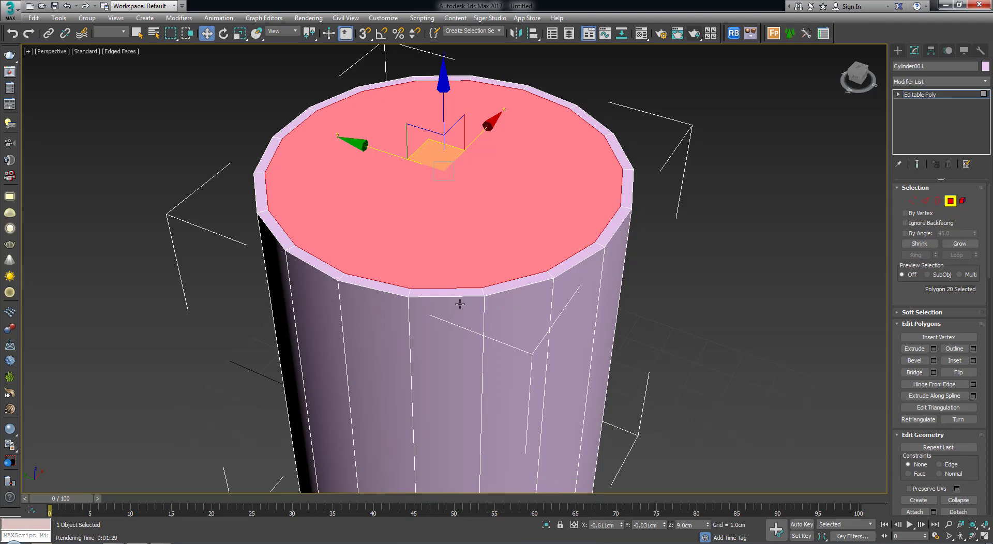
pyautogui.scroll(-3, 466, 290)
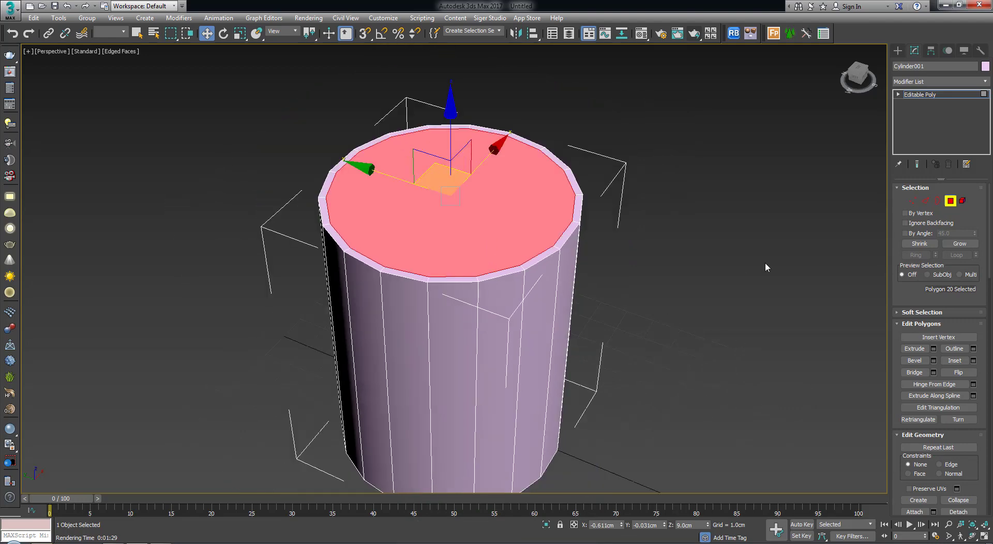
pyautogui.click(935, 349)
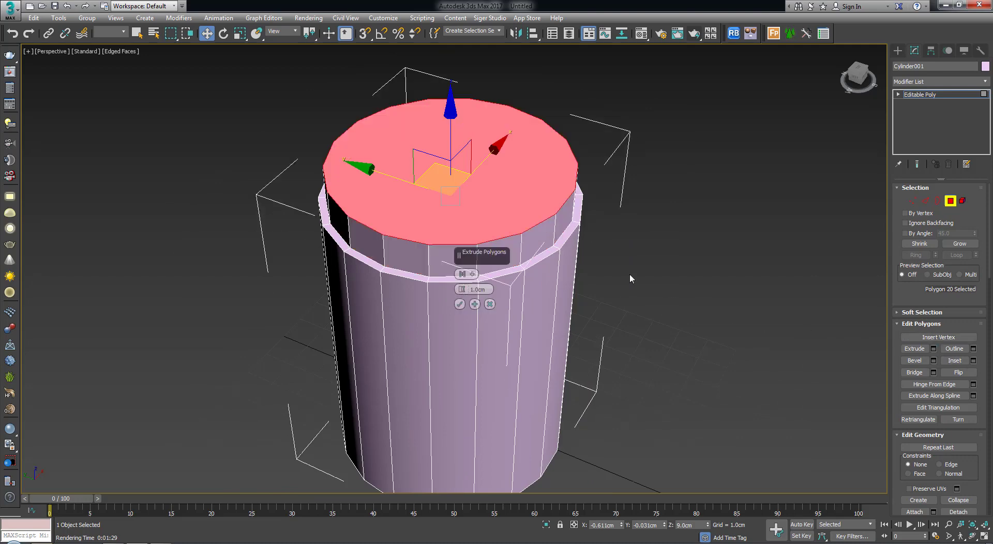
pyautogui.click(460, 304)
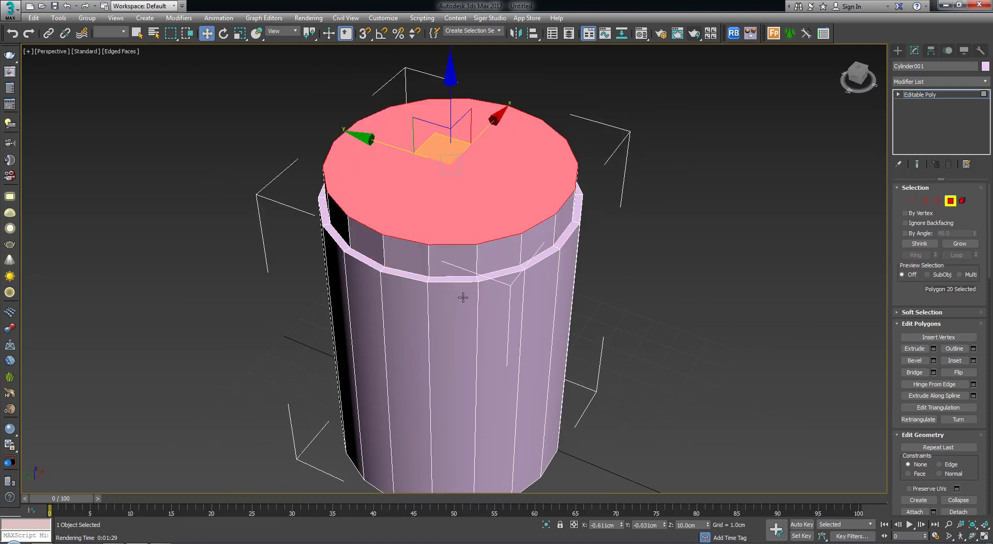
# In the Front view, push the top face down into the cylinder to hollow the cup.
pyautogui.hotkey('alt', 'w')
pyautogui.hotkey('alt', 'w')
pyautogui.scroll(2, 444, 249)
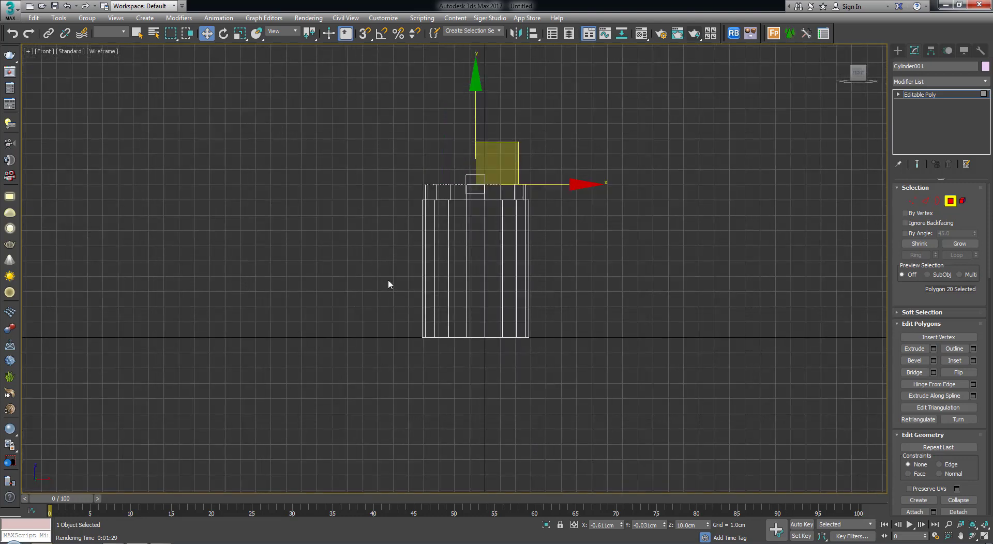
pyautogui.scroll(2, 388, 282)
pyautogui.moveTo(464, 250); pyautogui.dragTo(458, 260, button='middle')
pyautogui.moveTo(502, 96)
pyautogui.mouseDown()
pyautogui.moveTo(521, 247)
pyautogui.moveTo(539, 296)
pyautogui.mouseUp()
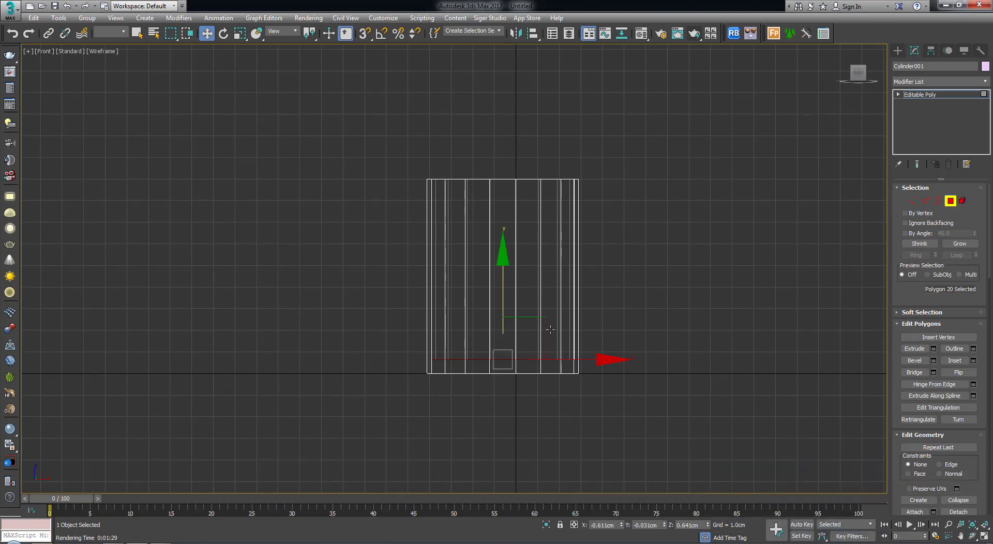
pyautogui.moveTo(547, 329); pyautogui.dragTo(547, 318, button='middle')
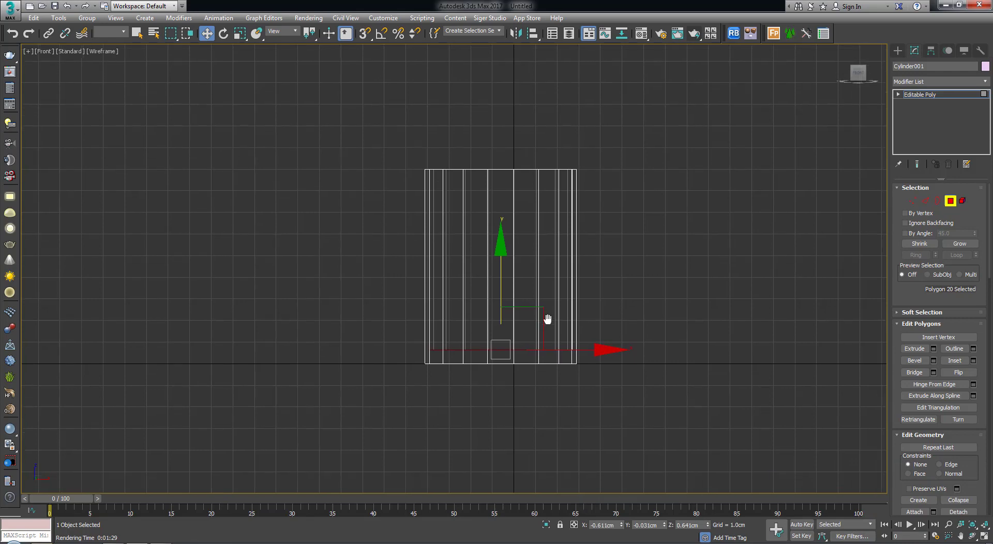
pyautogui.hotkey('alt', 'w')
pyautogui.rightClick(581, 339)
pyautogui.hotkey('alt', 'w')
# Inset the bottom cap into a ring about 0.894cm wide.
pyautogui.scroll(-3, 494, 281)
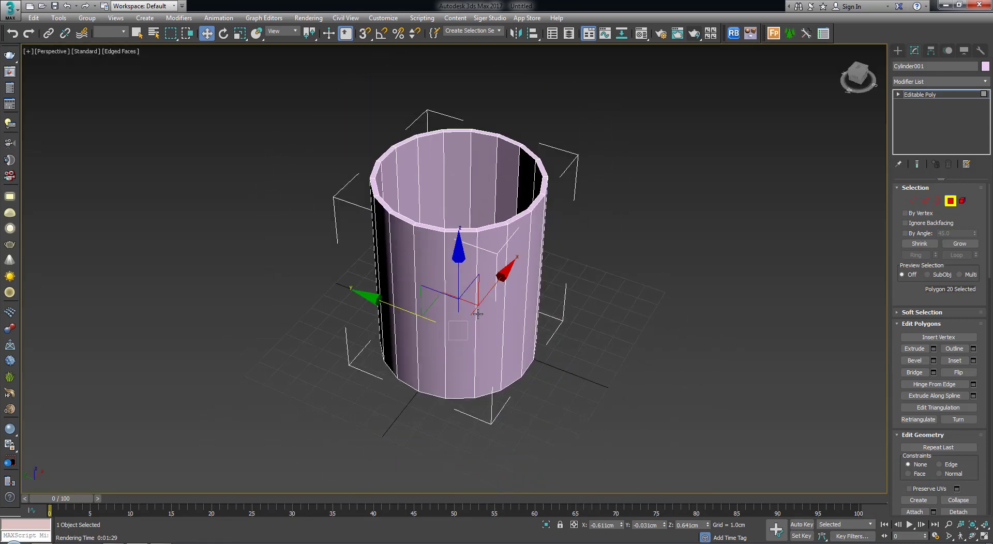
pyautogui.keyDown('alt'); pyautogui.moveTo(494, 281); pyautogui.dragTo(482, 171, button='middle'); pyautogui.keyUp('alt')
pyautogui.scroll(2, 463, 303)
pyautogui.scroll(2, 463, 303)
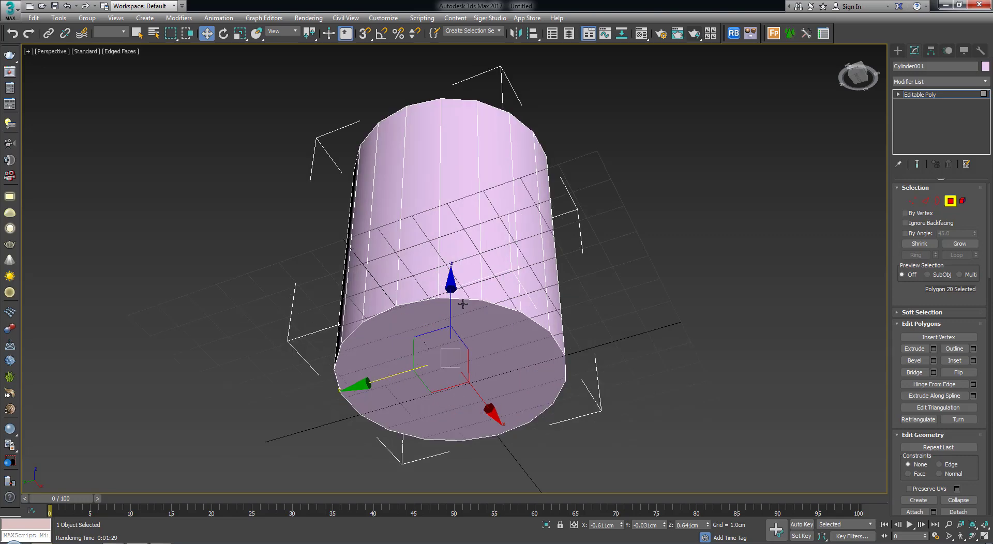
pyautogui.click(510, 316)
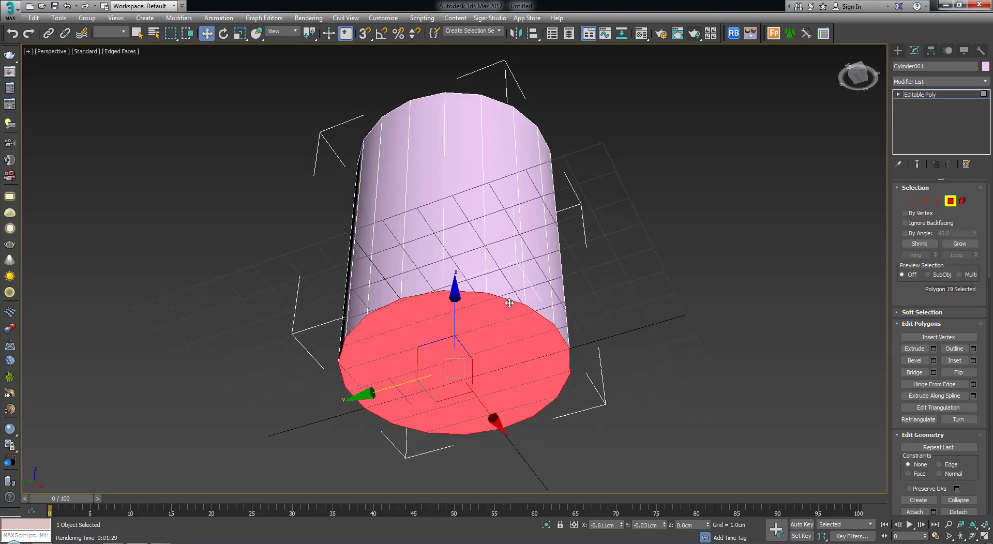
pyautogui.moveTo(509, 303); pyautogui.dragTo(509, 299, button='middle')
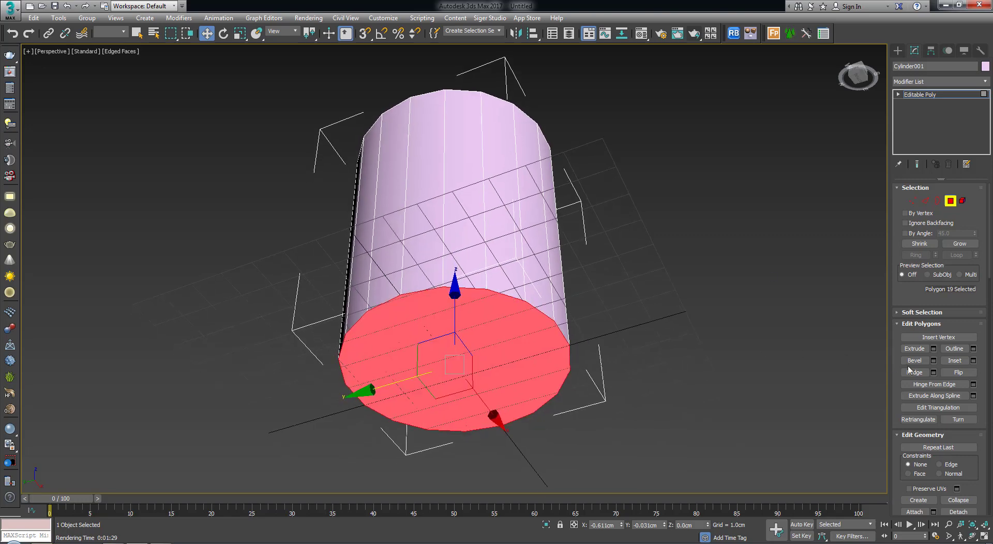
pyautogui.click(973, 361)
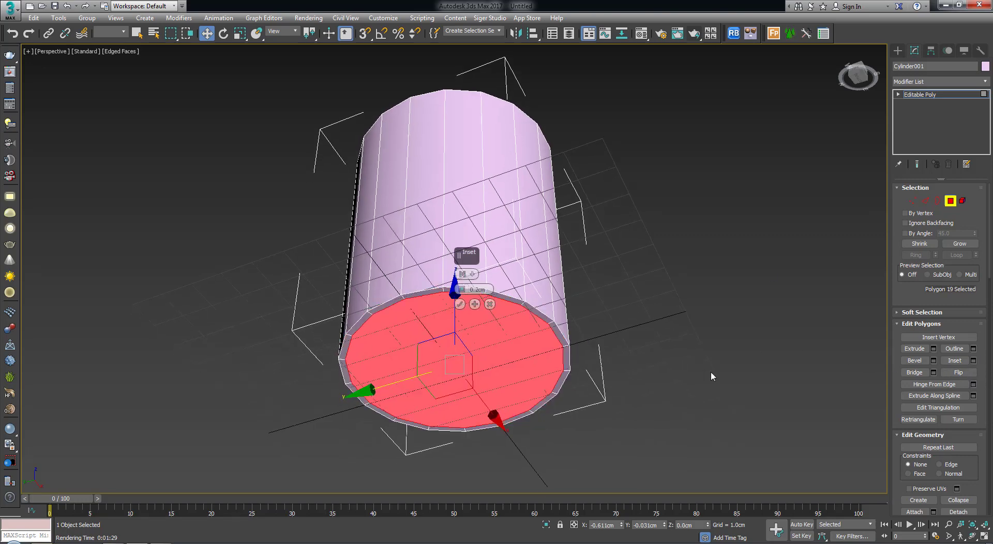
pyautogui.click(460, 305)
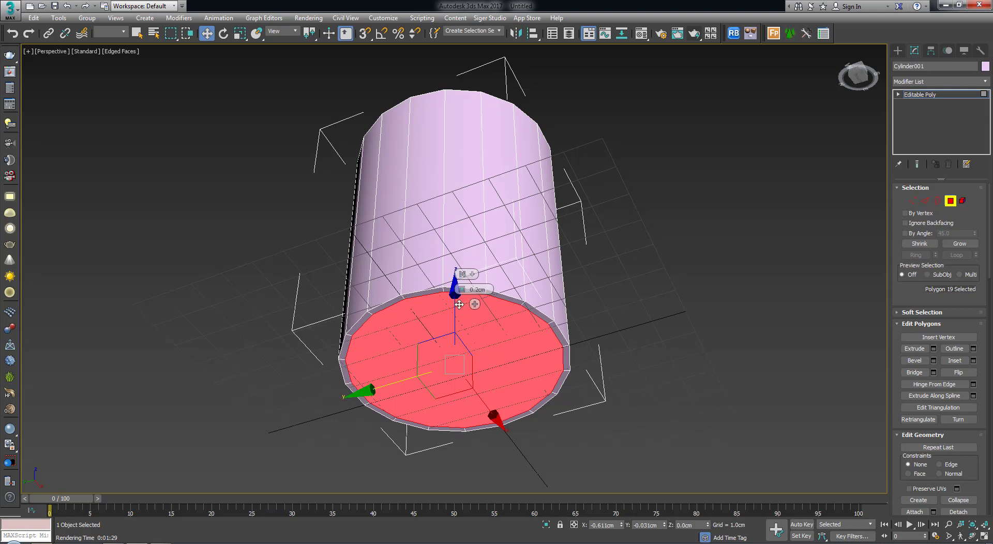
pyautogui.click(973, 360)
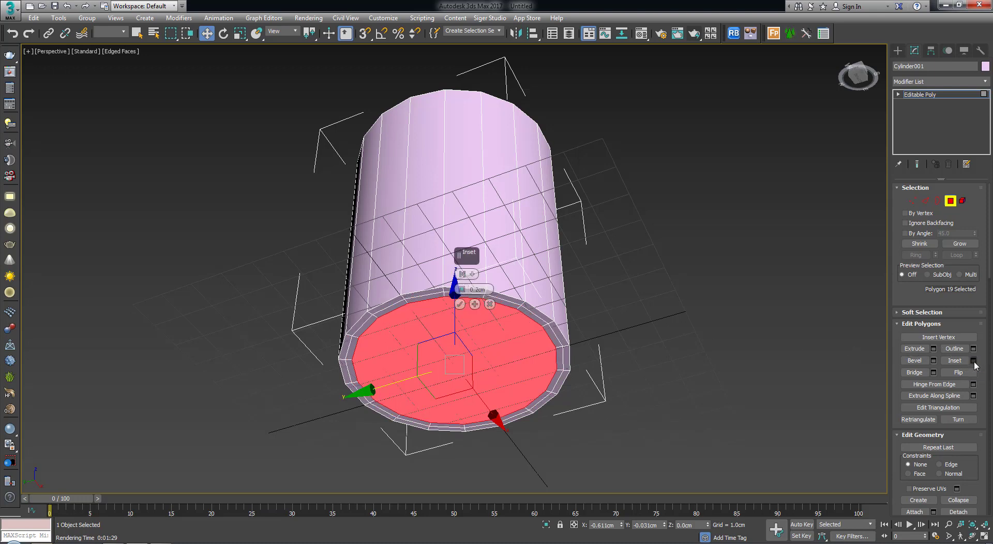
pyautogui.moveTo(462, 290); pyautogui.dragTo(465, 236)
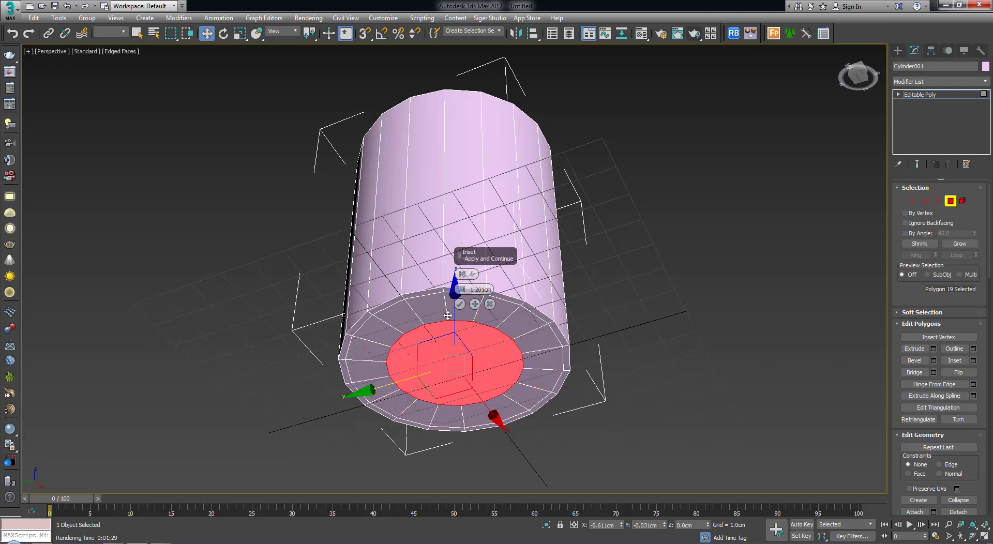
pyautogui.click(459, 304)
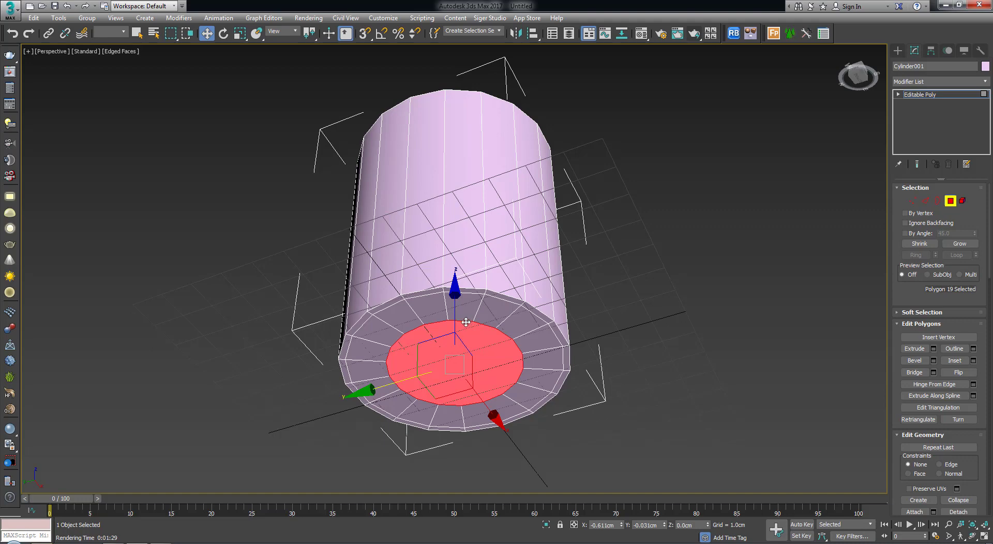
# Push the inset bottom face slightly inward and return to the Editable Poly top level.
pyautogui.hotkey('alt', 'w')
pyautogui.rightClick(569, 155)
pyautogui.hotkey('alt', 'w')
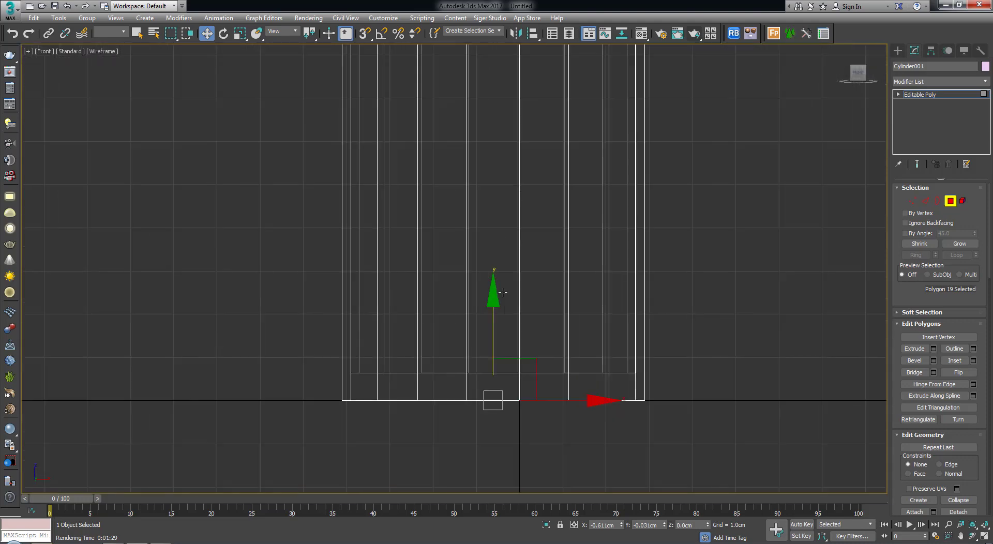
pyautogui.click(495, 300)
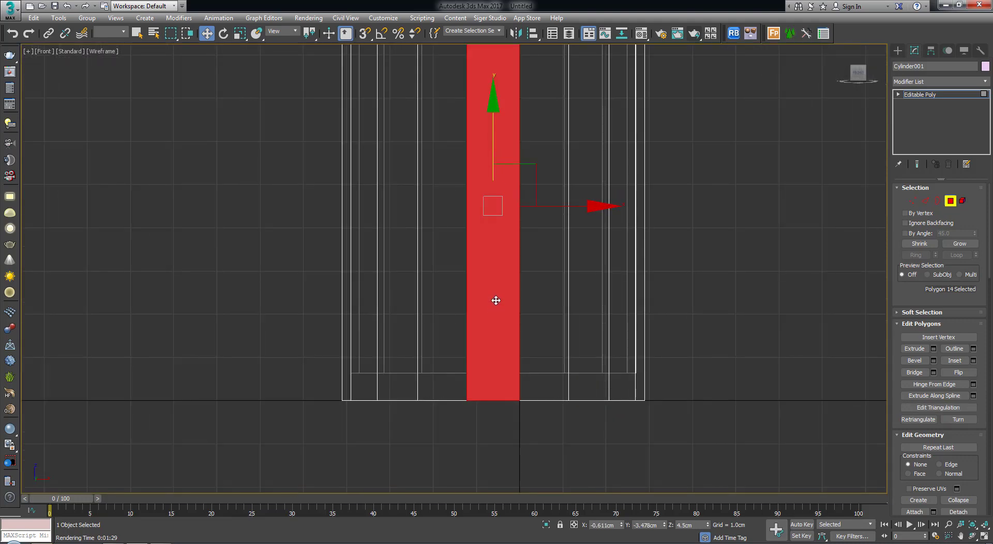
pyautogui.hotkey('ctrl', 'z')
pyautogui.hotkey('alt', 'w')
pyautogui.rightClick(568, 355)
pyautogui.hotkey('alt', 'w')
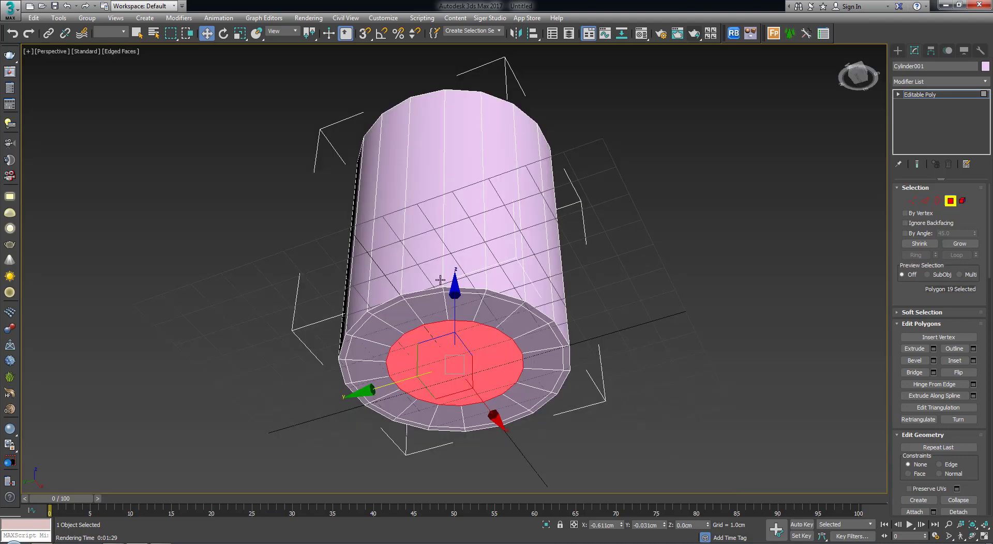
pyautogui.moveTo(457, 296); pyautogui.dragTo(466, 281)
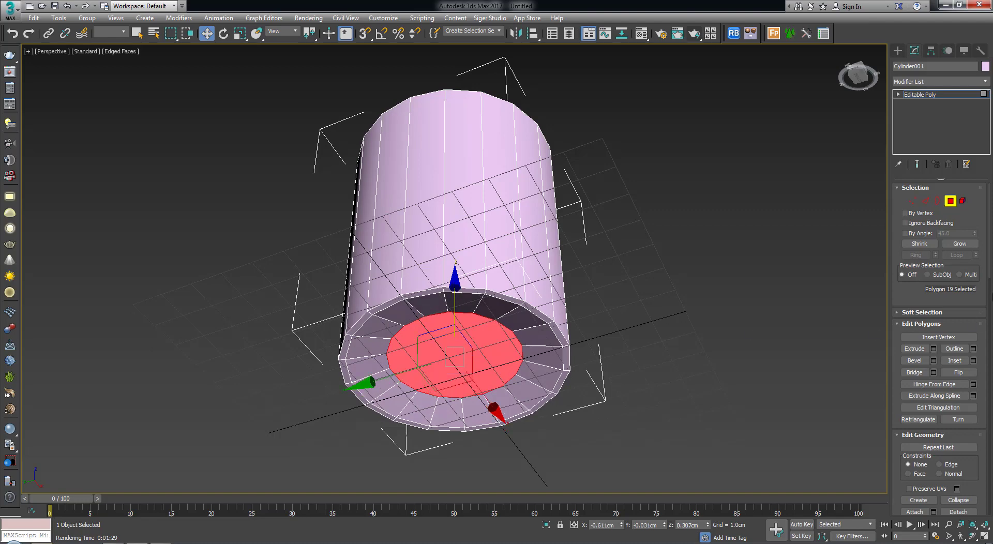
pyautogui.click(952, 203)
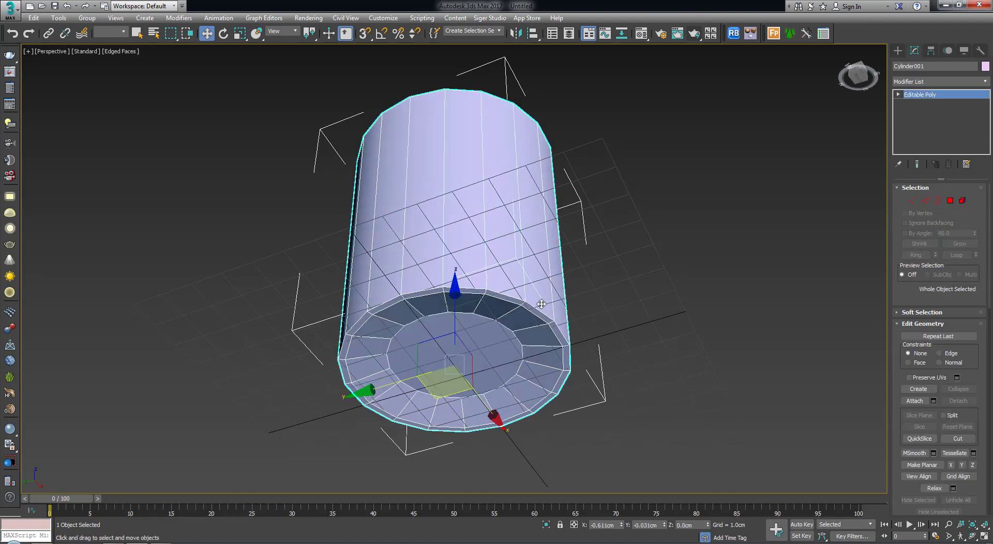
# Hide the grid and orbit to check the mug's open top.
pyautogui.click(620, 317)
pyautogui.keyDown('alt'); pyautogui.moveTo(532, 296); pyautogui.dragTo(512, 259, button='middle'); pyautogui.keyUp('alt')
pyautogui.press('g')
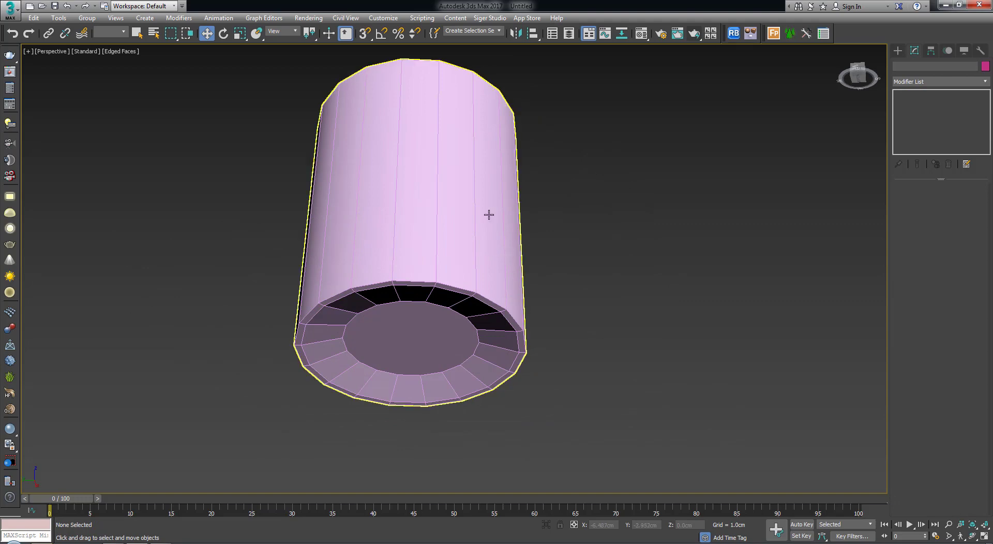
pyautogui.moveTo(489, 214)
pyautogui.keyDown('alt'); pyautogui.mouseDown(button='middle')
pyautogui.moveTo(452, 284)
pyautogui.moveTo(521, 269)
pyautogui.mouseUp(button='middle'); pyautogui.keyUp('alt')
pyautogui.click(452, 284)
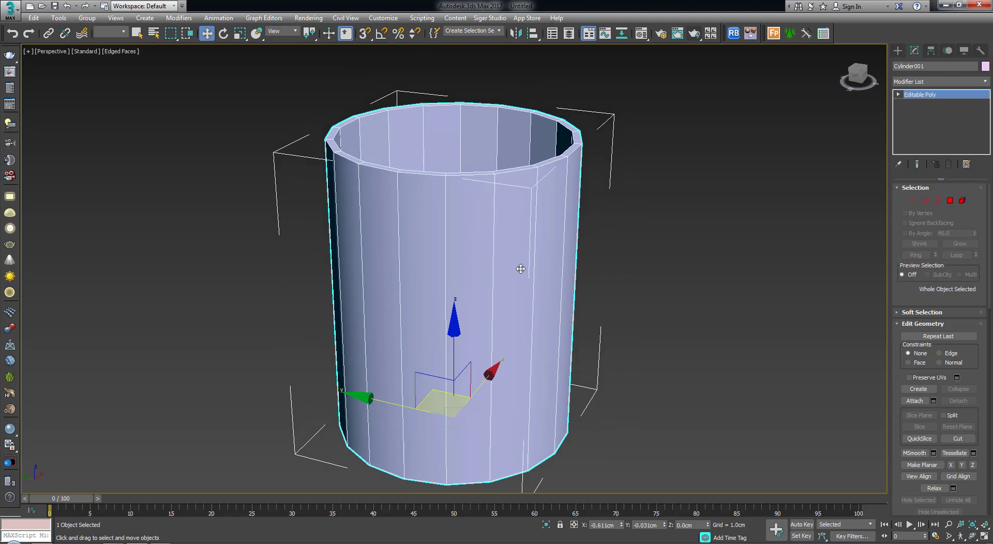
# Maximize and zoom out the Front view, then start the spline Line tool.
pyautogui.hotkey('alt', 'w')
pyautogui.click(601, 182)
pyautogui.hotkey('alt', 'w')
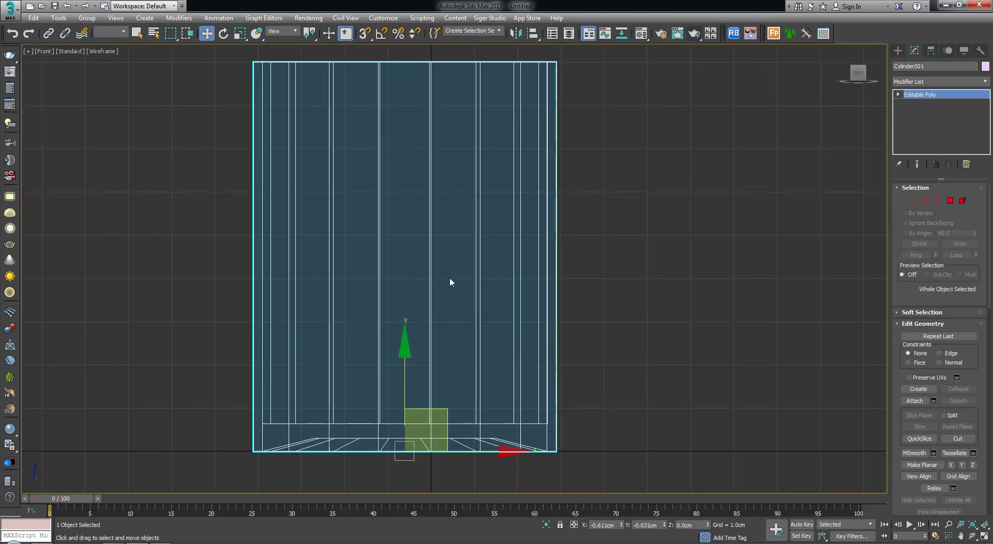
pyautogui.scroll(-2, 450, 282)
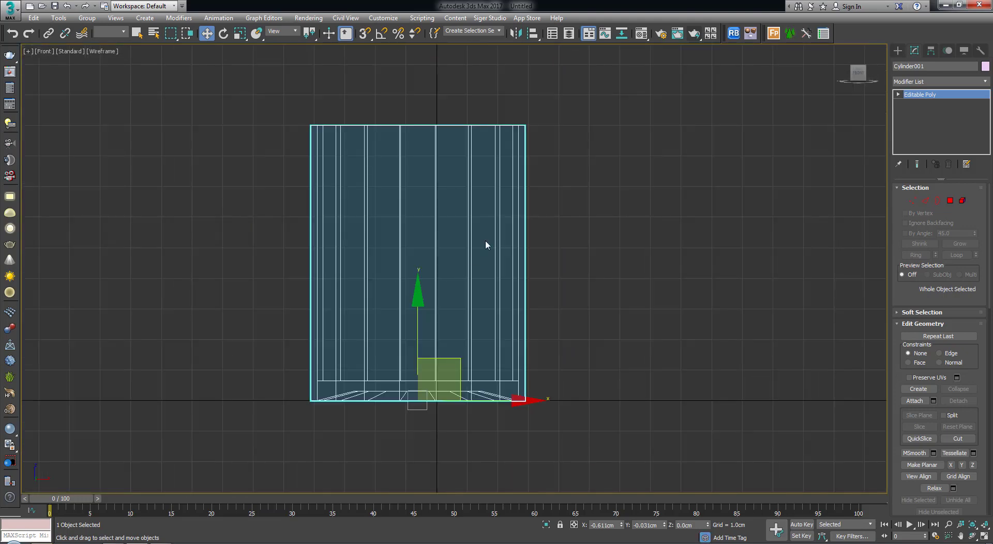
pyautogui.click(898, 50)
pyautogui.click(911, 67)
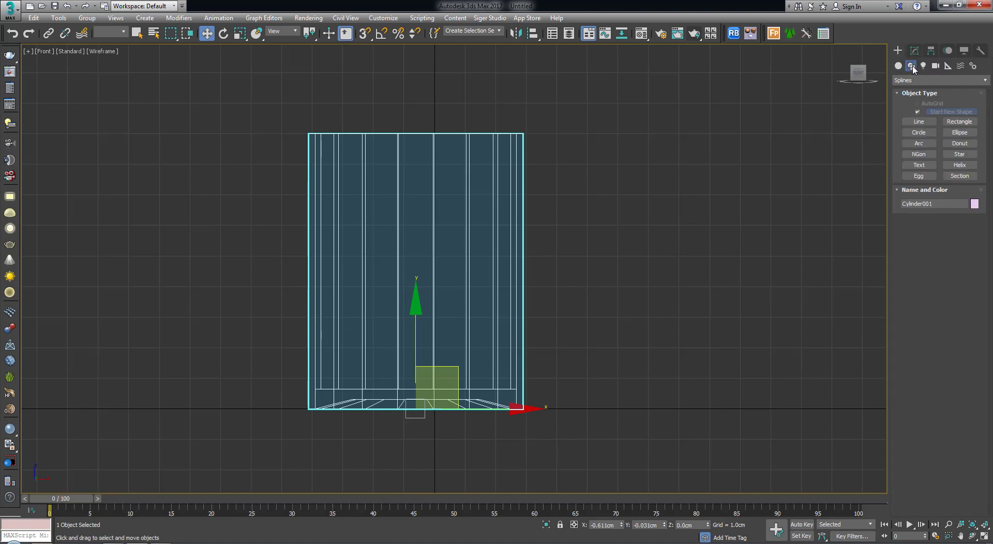
pyautogui.click(919, 122)
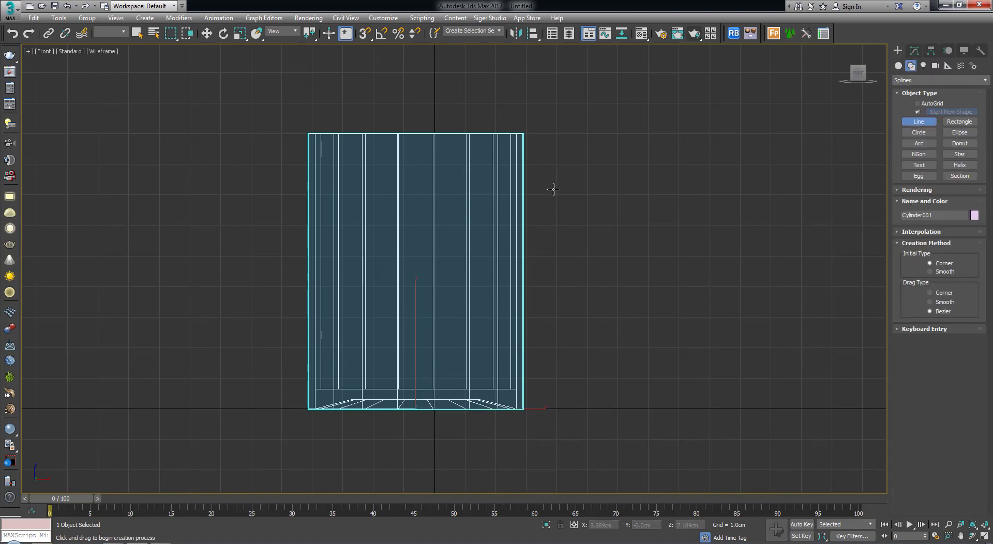
# Trace an angular handle line from the mug's upper side outward and back to its lower side.
pyautogui.moveTo(445, 205); pyautogui.dragTo(418, 205, button='middle')
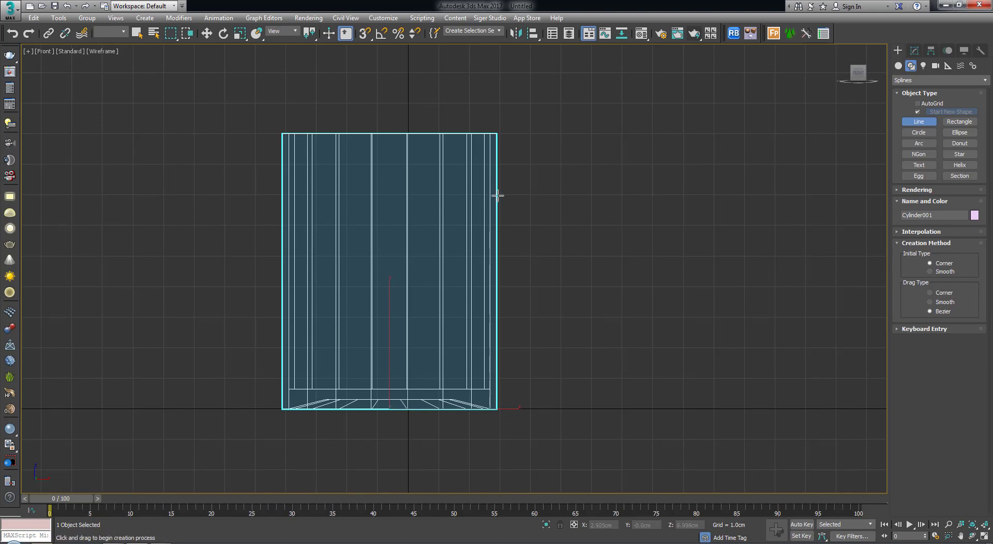
pyautogui.click(498, 196)
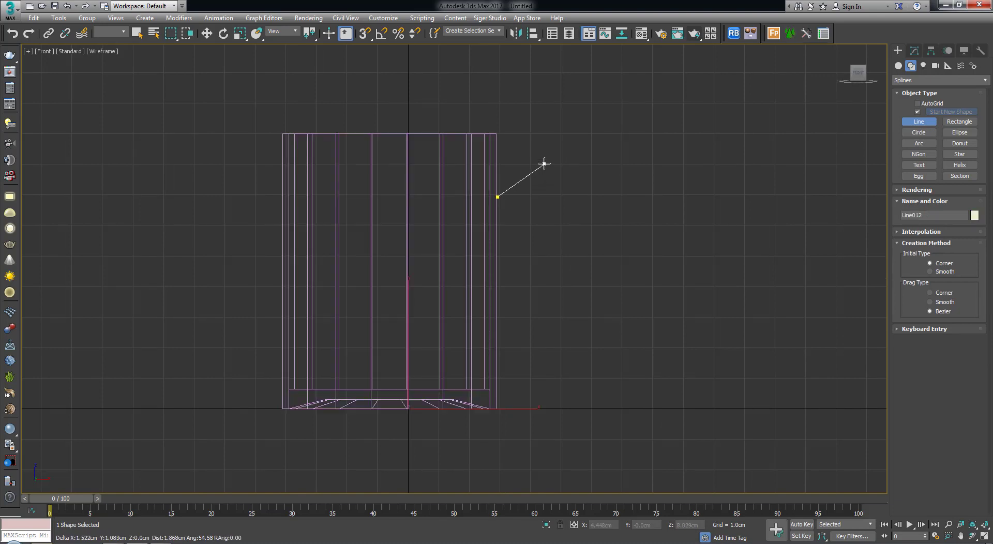
pyautogui.click(544, 164)
pyautogui.click(583, 235)
pyautogui.click(578, 263)
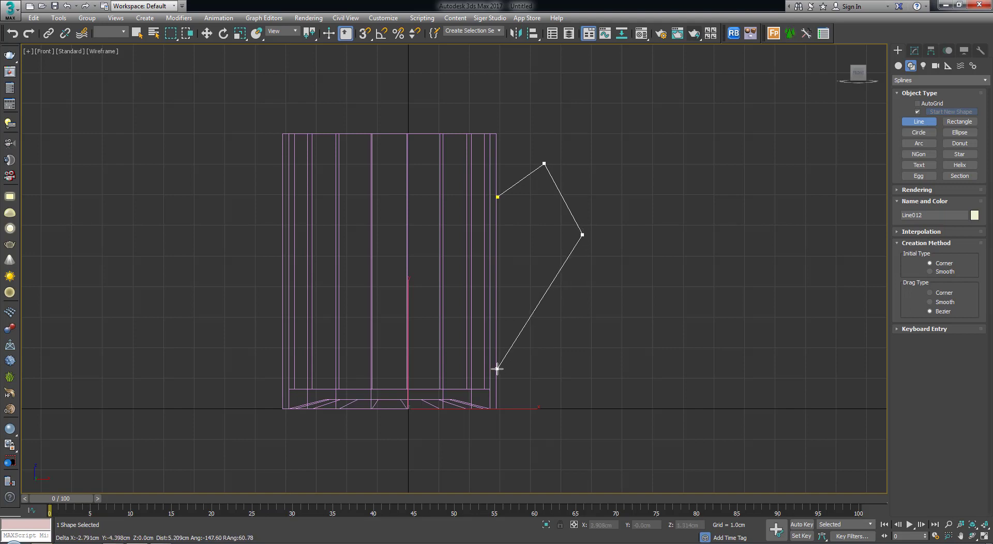
pyautogui.click(497, 368)
pyautogui.rightClick(543, 347)
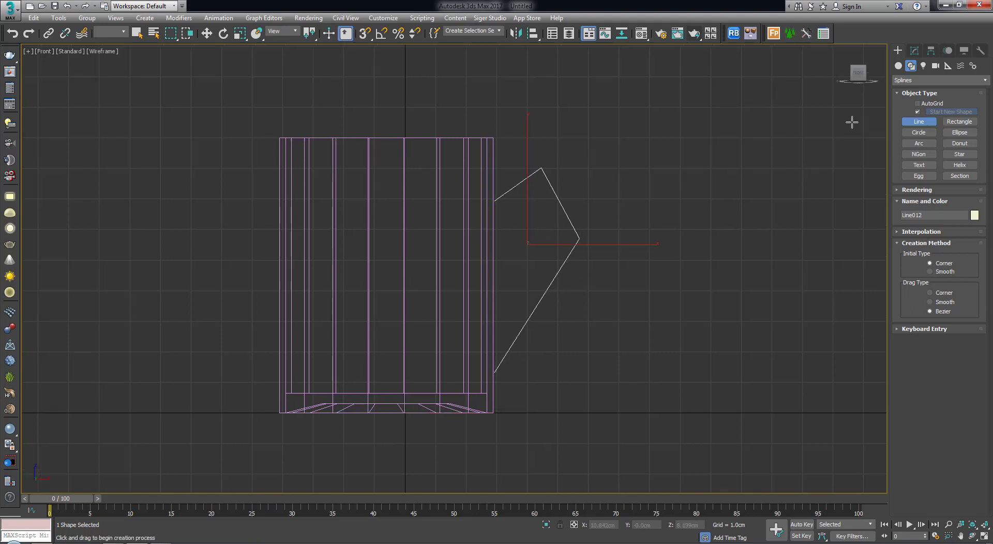
pyautogui.click(914, 52)
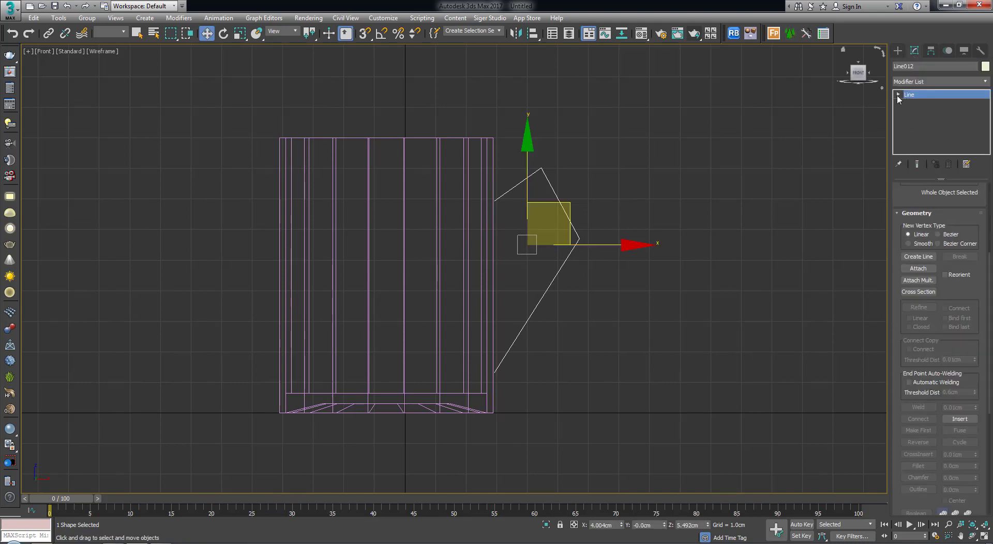
# Fillet the handle's top and outer corner vertices.
pyautogui.click(904, 103)
pyautogui.click(540, 169)
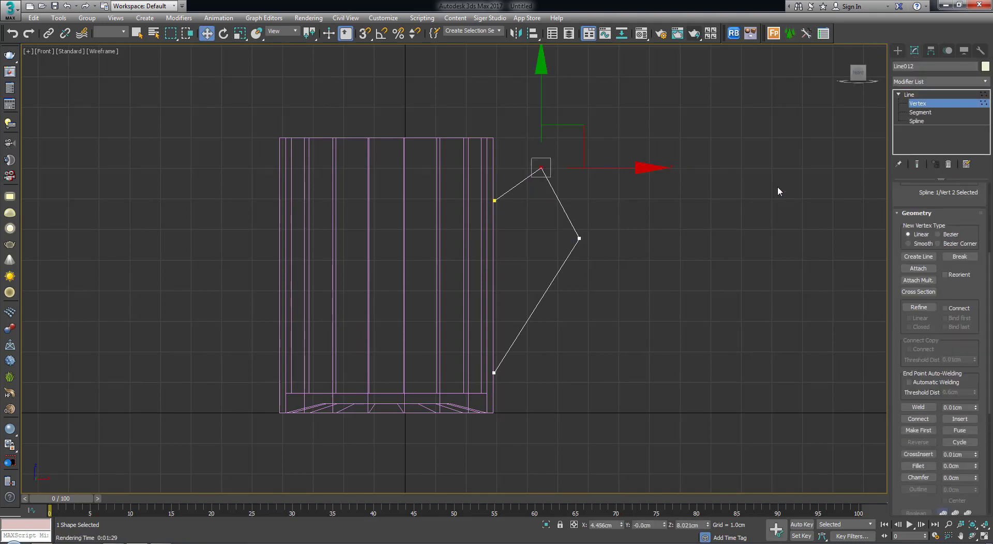
pyautogui.moveTo(962, 293); pyautogui.dragTo(963, 226)
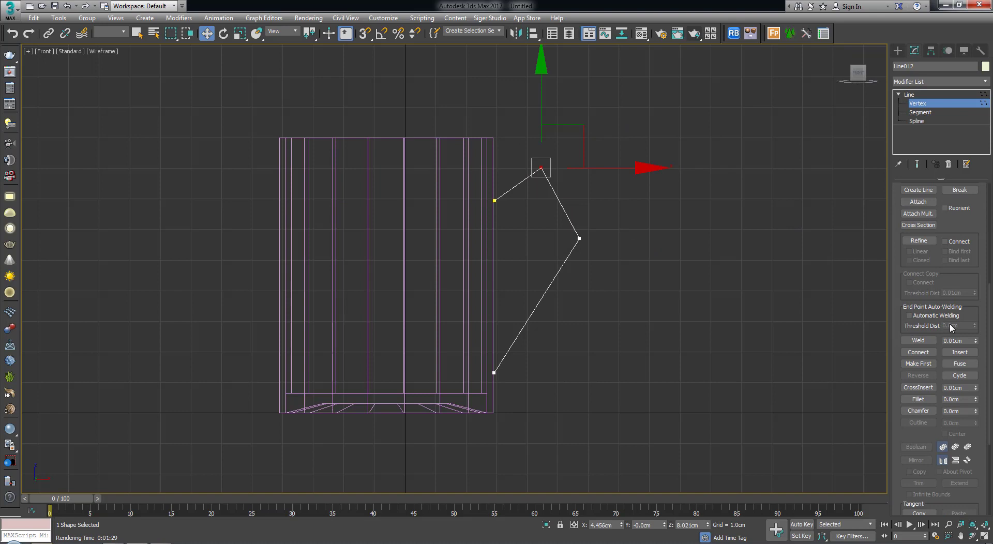
pyautogui.click(918, 399)
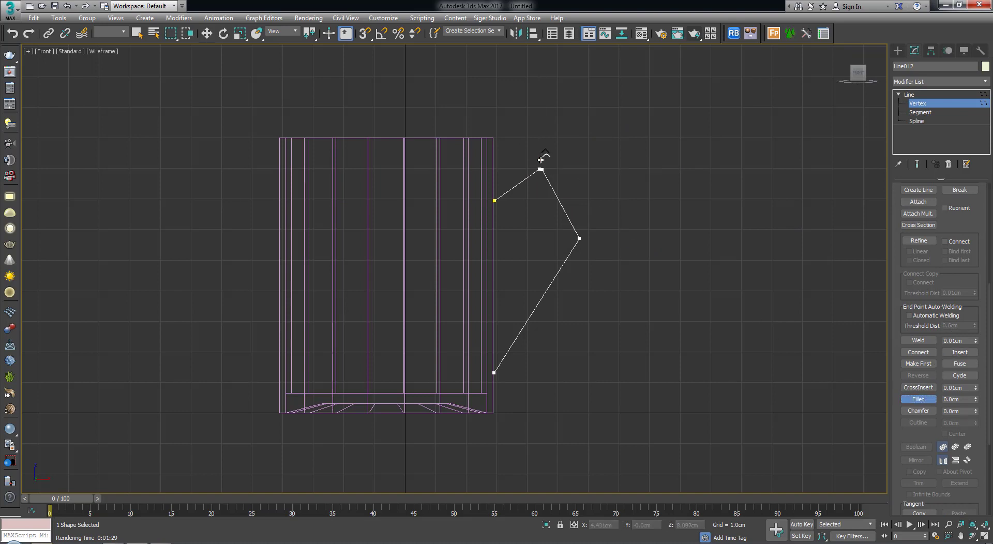
pyautogui.moveTo(541, 167); pyautogui.dragTo(551, 132)
pyautogui.moveTo(580, 235); pyautogui.dragTo(614, 208)
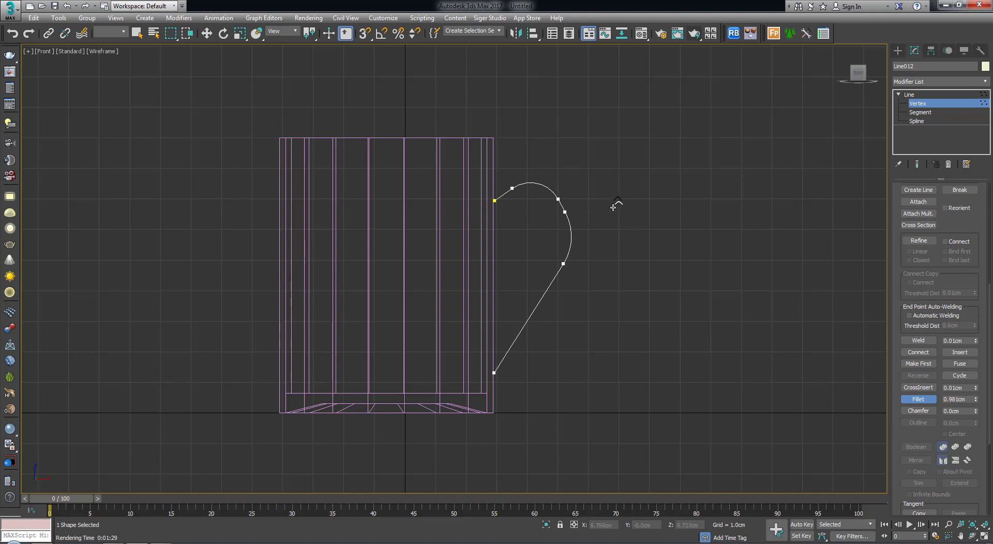
# Move handle vertices and drag Bezier tangents to round the upper curve.
pyautogui.press('w')
pyautogui.moveTo(563, 264); pyautogui.dragTo(548, 299)
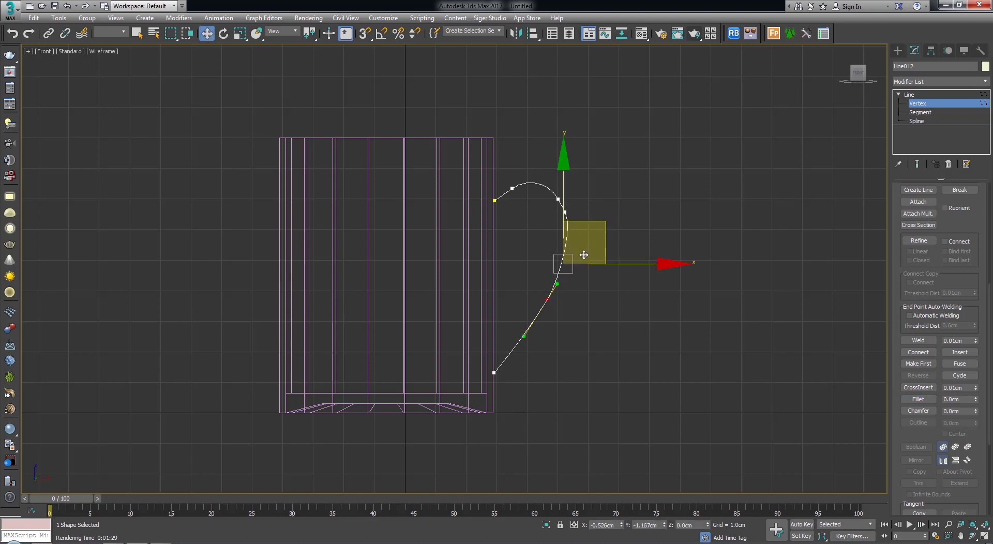
pyautogui.click(565, 212)
pyautogui.moveTo(601, 181); pyautogui.dragTo(576, 278)
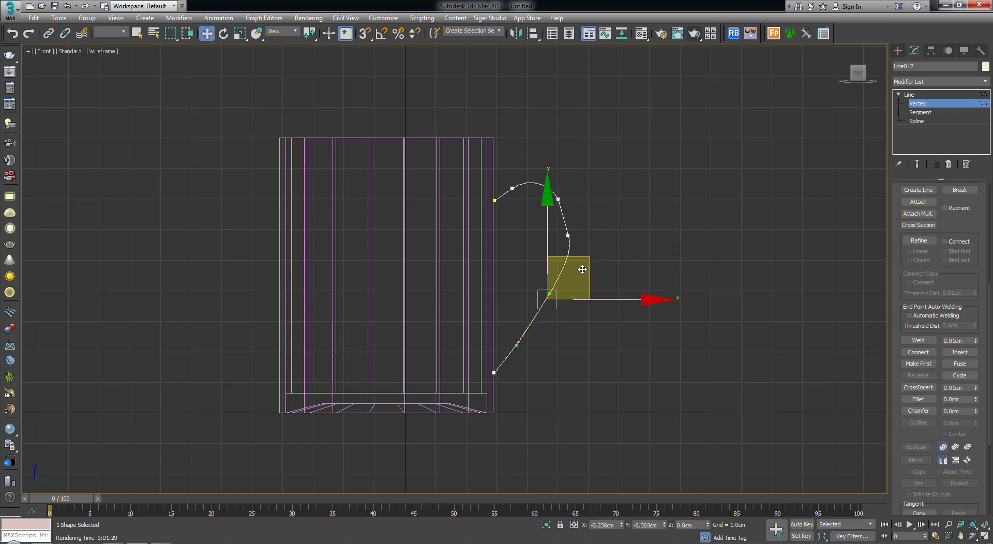
pyautogui.click(568, 235)
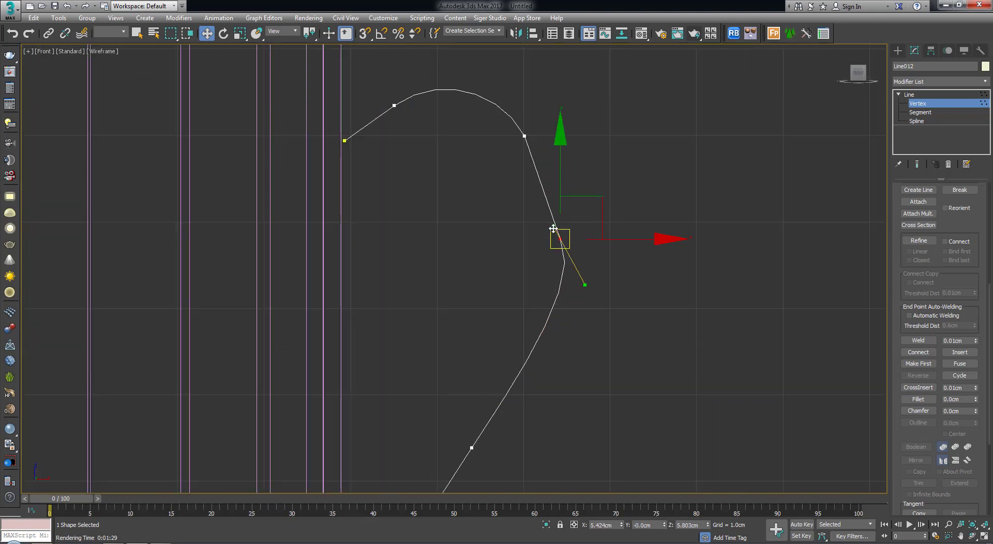
pyautogui.scroll(5, 567, 230)
pyautogui.moveTo(558, 222); pyautogui.dragTo(557, 215)
pyautogui.moveTo(557, 215); pyautogui.dragTo(547, 295, button='middle')
pyautogui.click(513, 216)
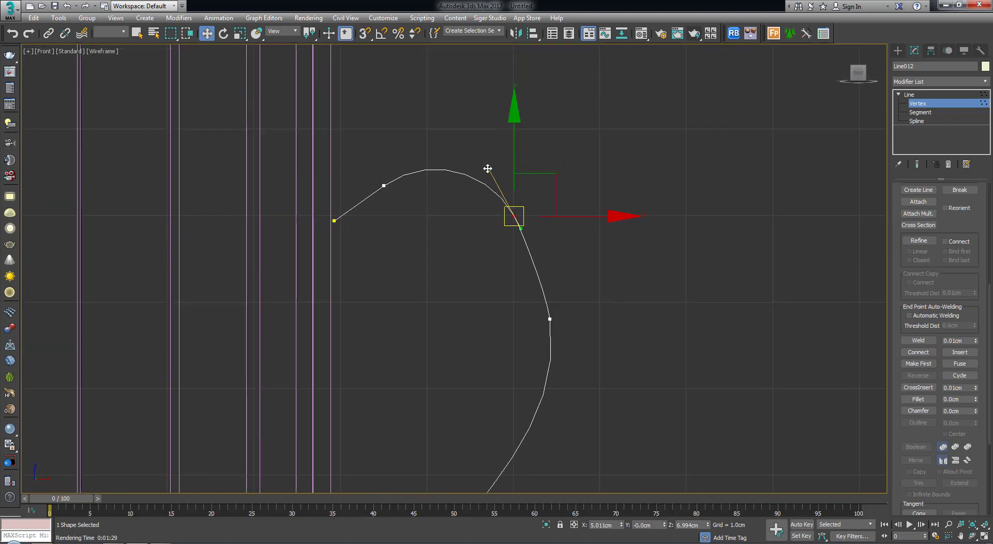
pyautogui.moveTo(487, 166); pyautogui.dragTo(473, 170)
pyautogui.click(384, 185)
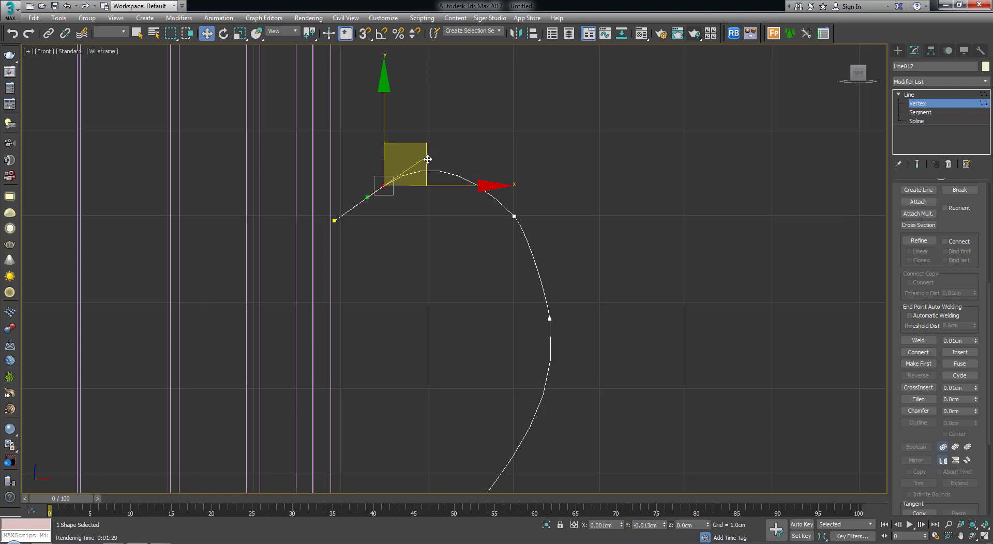
pyautogui.moveTo(411, 171); pyautogui.dragTo(429, 162)
# Adjust the lower vertices and tangents to smooth the handle's lower segment.
pyautogui.moveTo(483, 313)
pyautogui.mouseDown(button='middle')
pyautogui.moveTo(539, 262)
pyautogui.moveTo(546, 200)
pyautogui.mouseUp(button='middle')
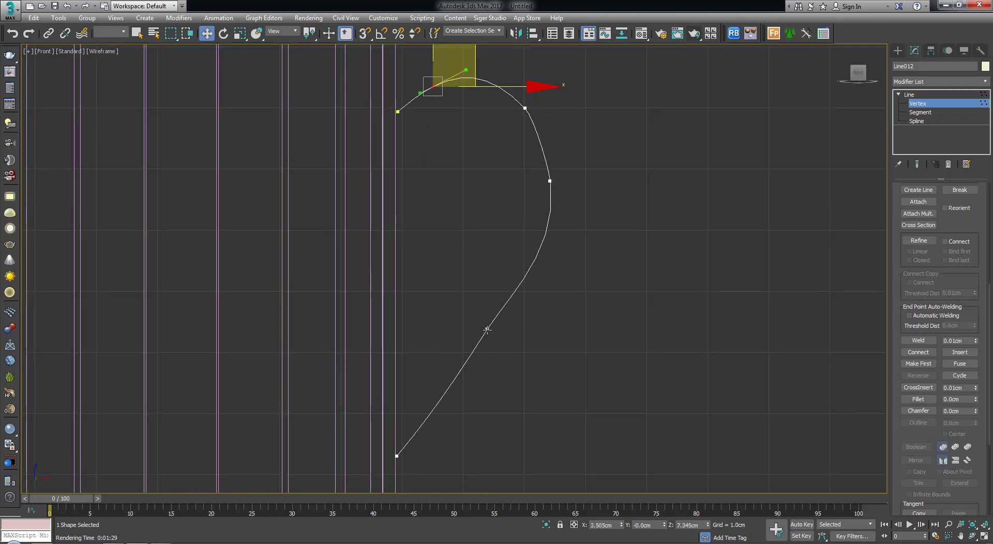
pyautogui.click(481, 326)
pyautogui.moveTo(501, 296)
pyautogui.mouseDown()
pyautogui.moveTo(519, 285)
pyautogui.moveTo(502, 300)
pyautogui.mouseUp()
pyautogui.click(550, 181)
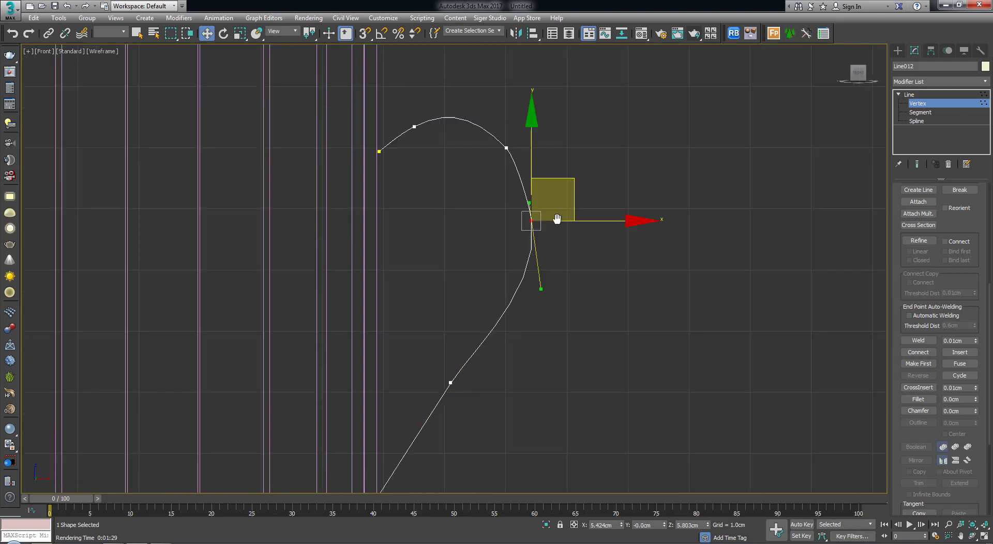
pyautogui.moveTo(549, 181); pyautogui.dragTo(527, 230, button='middle')
pyautogui.moveTo(540, 302); pyautogui.dragTo(528, 305)
pyautogui.scroll(-3, 512, 308)
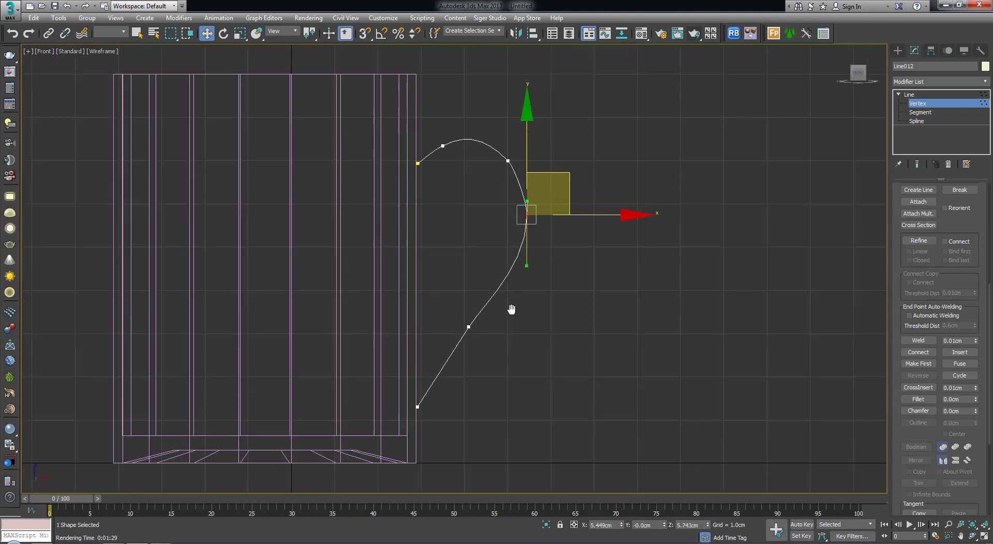
pyautogui.scroll(-2, 486, 334)
# Nudge a handle tangent to smooth the curve, then leave vertex editing.
pyautogui.press('1')
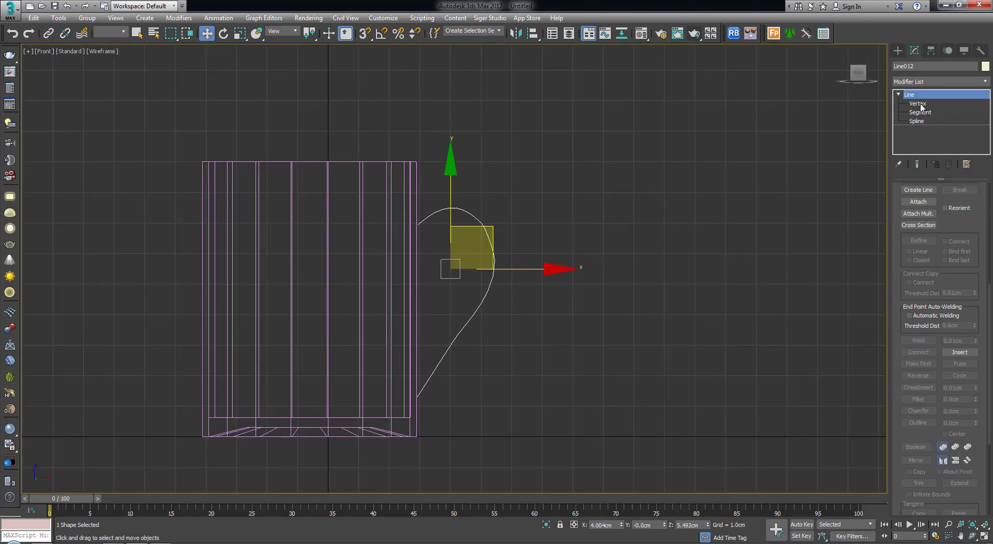
pyautogui.press('1')
pyautogui.click(456, 339)
pyautogui.scroll(4, 460, 340)
pyautogui.moveTo(403, 412); pyautogui.dragTo(401, 410)
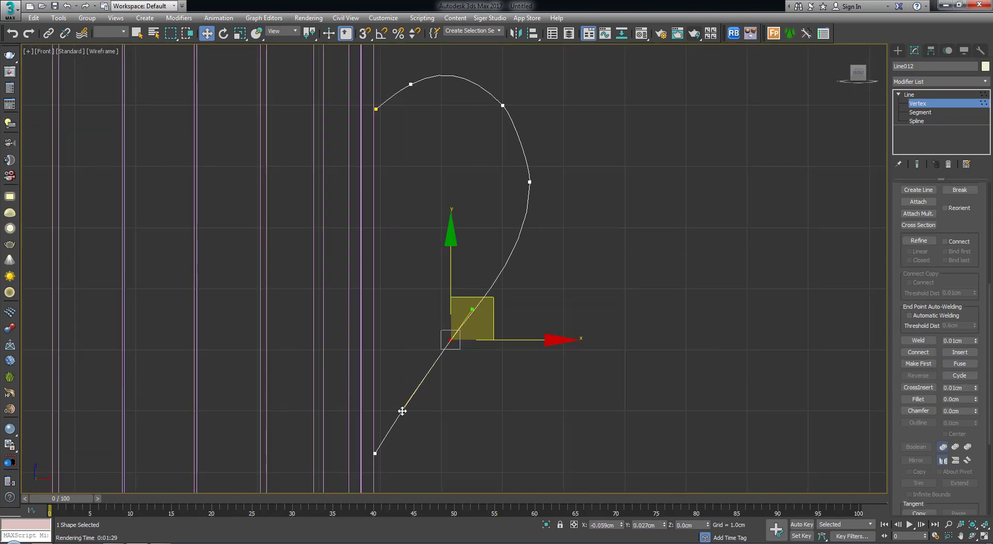
pyautogui.scroll(-3, 564, 316)
pyautogui.press('1')
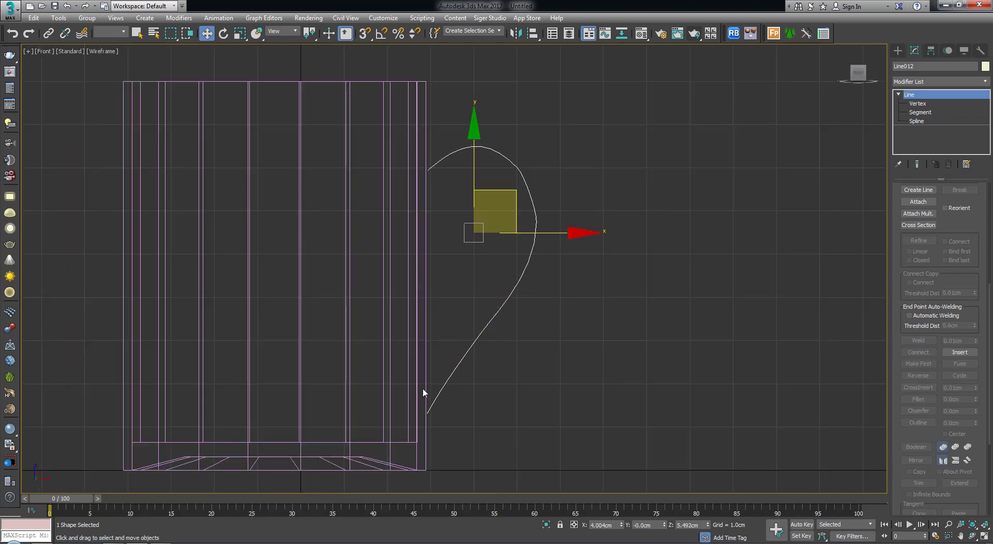
pyautogui.scroll(-2, 531, 301)
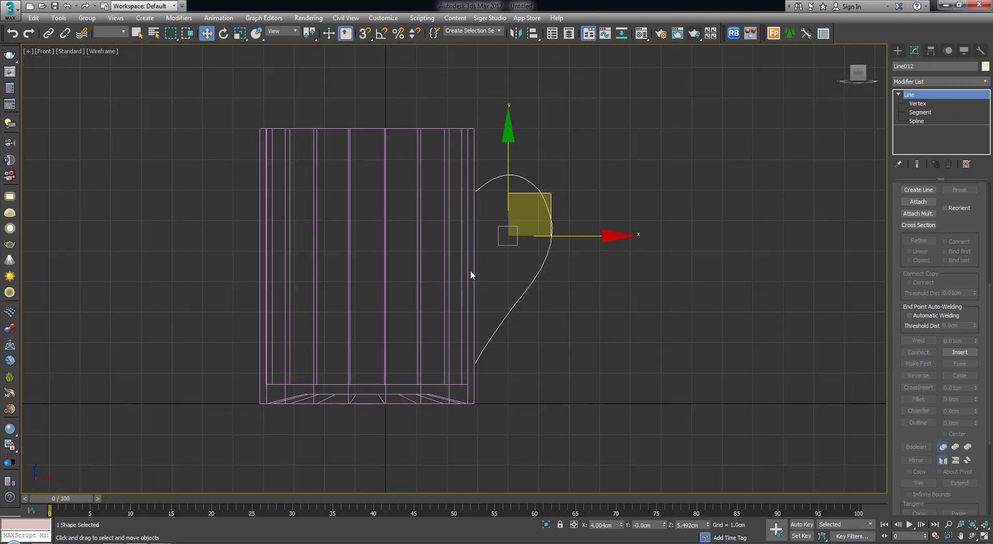
# Check the handle across the views, then select Cylinder001 in the Front view.
pyautogui.hotkey('alt', 'w')
pyautogui.hotkey('alt', 'w')
pyautogui.scroll(5, 547, 343)
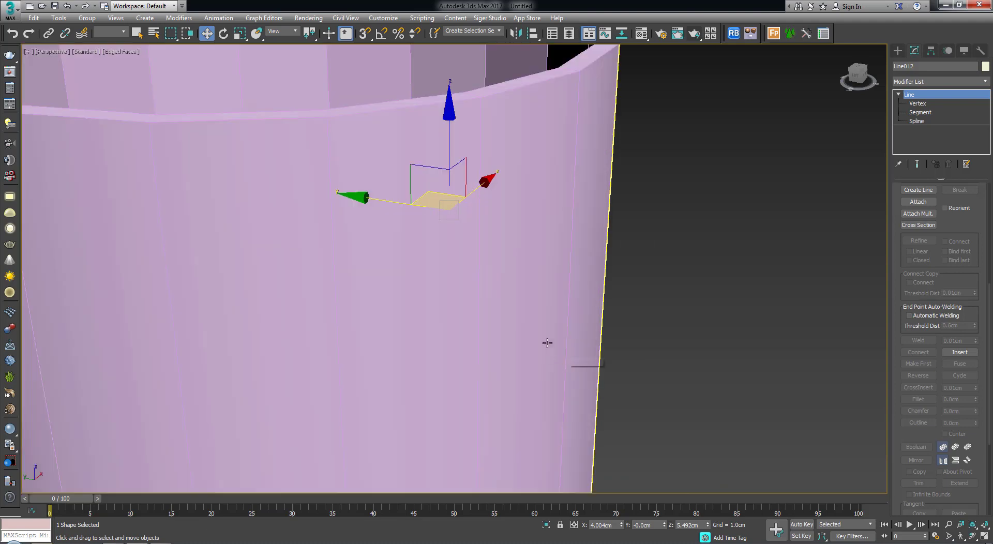
pyautogui.moveTo(492, 326)
pyautogui.keyDown('alt'); pyautogui.mouseDown(button='middle')
pyautogui.moveTo(394, 313)
pyautogui.moveTo(428, 302)
pyautogui.moveTo(402, 300)
pyautogui.moveTo(488, 285)
pyautogui.mouseUp(button='middle'); pyautogui.keyUp('alt')
pyautogui.scroll(-4, 442, 311)
pyautogui.hotkey('alt', 'w')
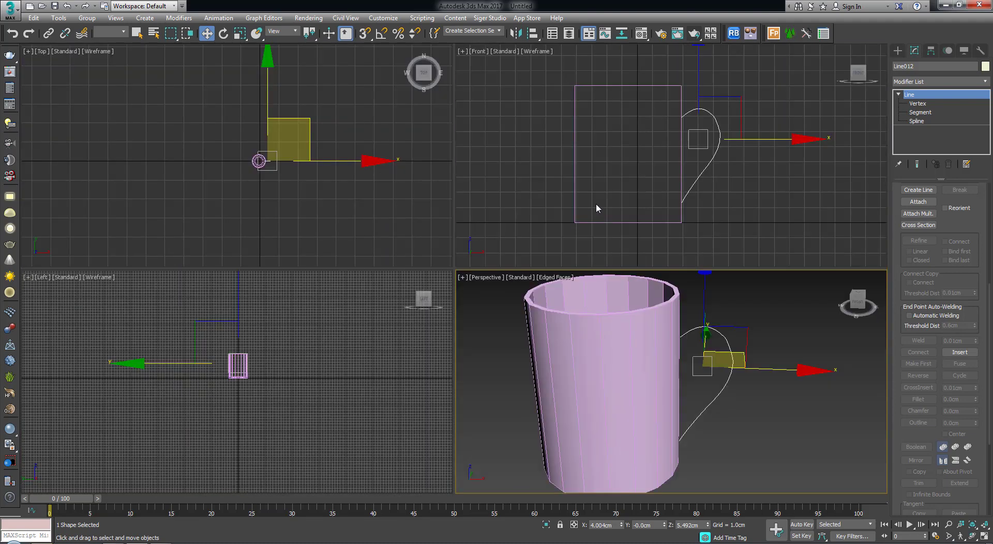
pyautogui.rightClick(611, 185)
pyautogui.hotkey('alt', 'w')
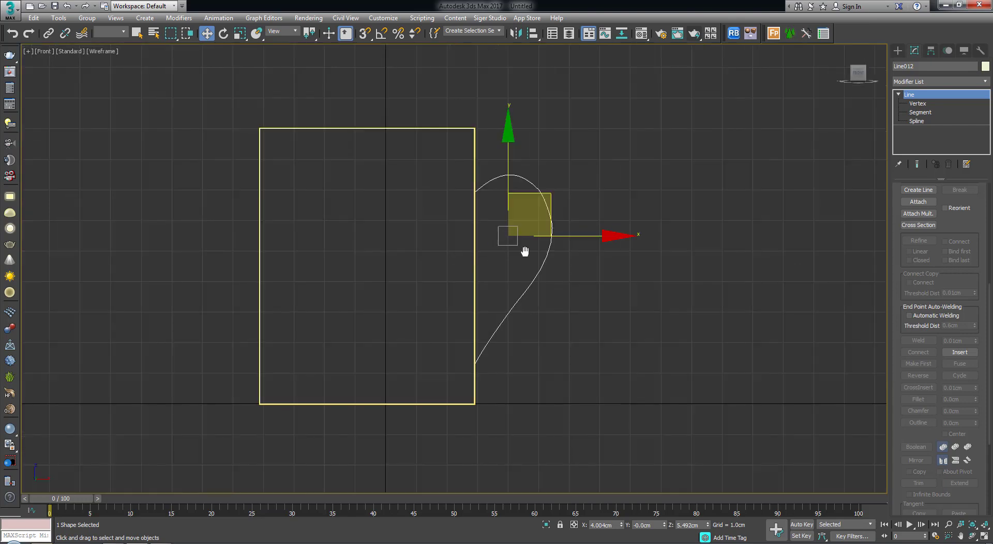
pyautogui.moveTo(464, 261); pyautogui.dragTo(534, 253, button='middle')
pyautogui.click(541, 249)
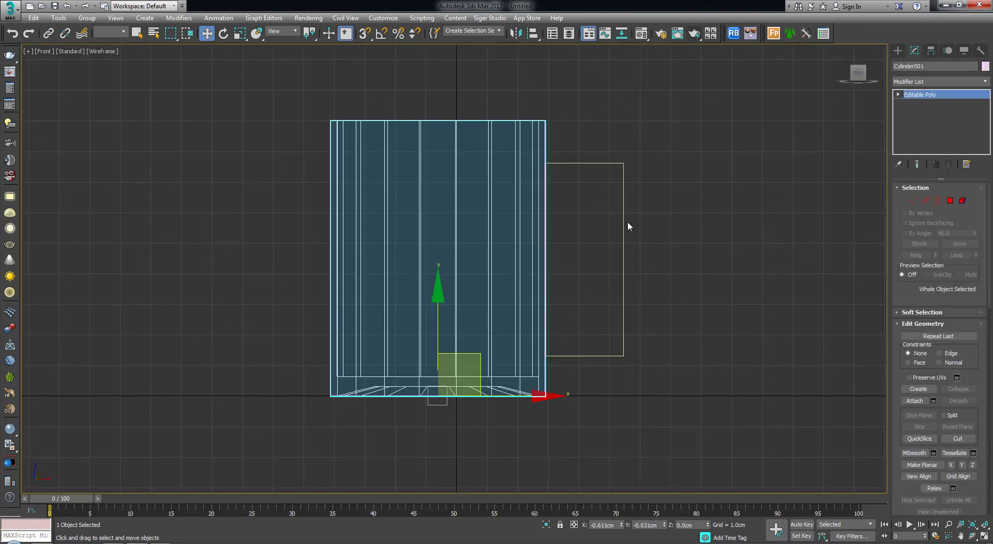
# At Edge level, turn on Slice Plane and slice two horizontal edge loops near the mug's top.
pyautogui.moveTo(898, 297); pyautogui.dragTo(899, 205)
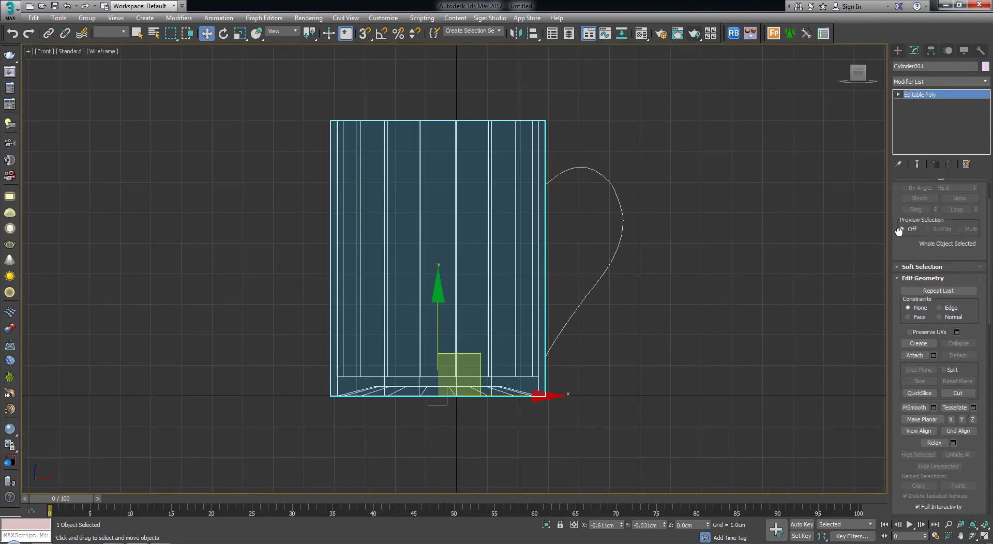
pyautogui.moveTo(901, 389)
pyautogui.mouseDown()
pyautogui.moveTo(908, 253)
pyautogui.moveTo(908, 347)
pyautogui.mouseUp()
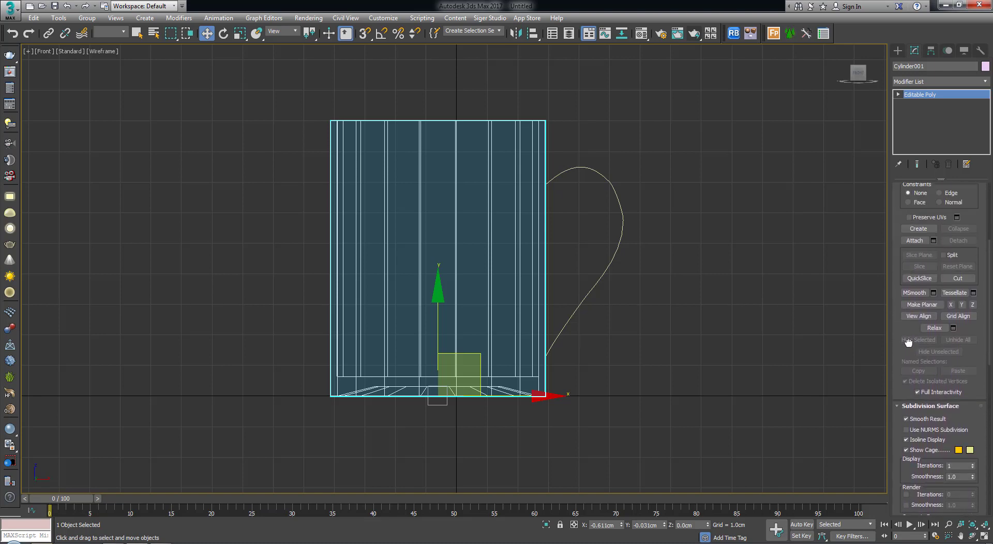
pyautogui.click(899, 94)
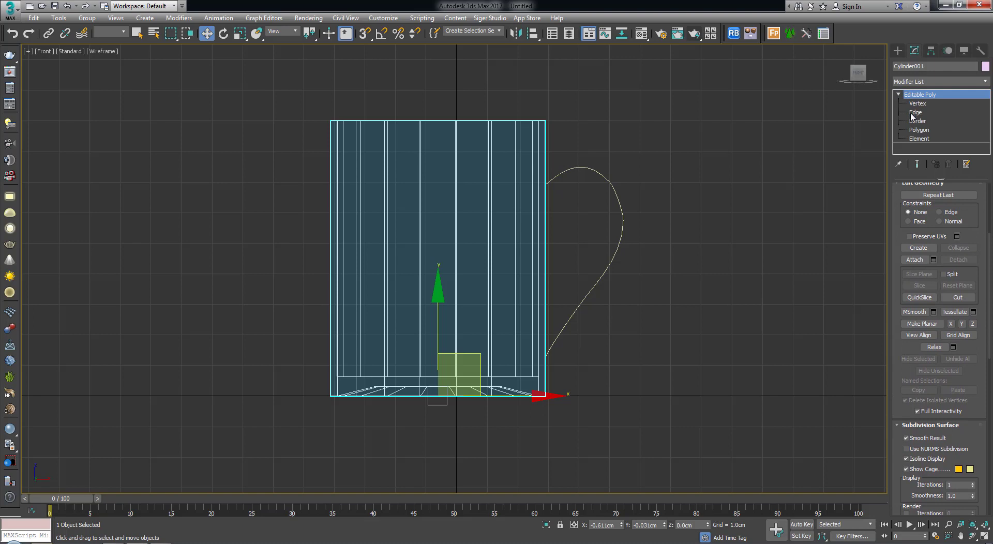
pyautogui.click(915, 112)
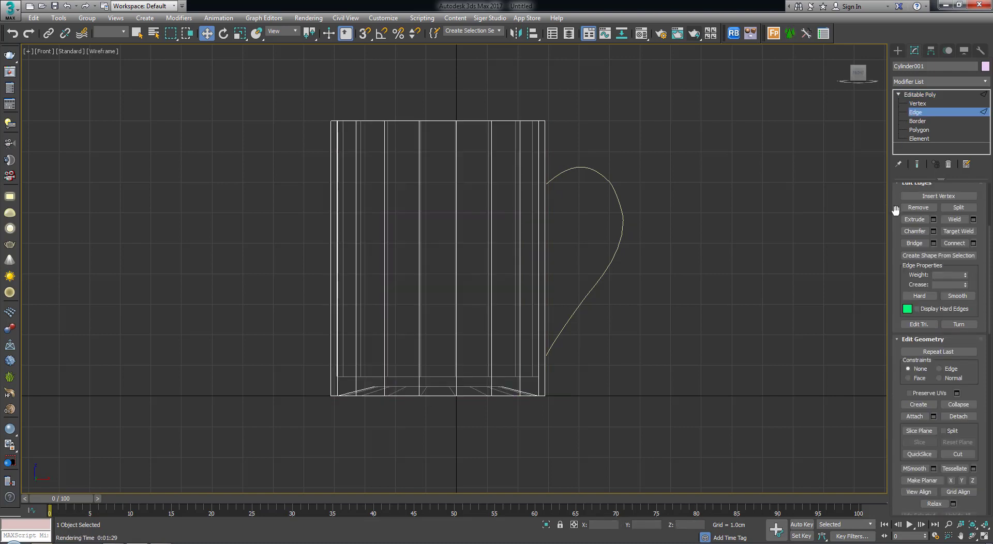
pyautogui.scroll(-2, 896, 280)
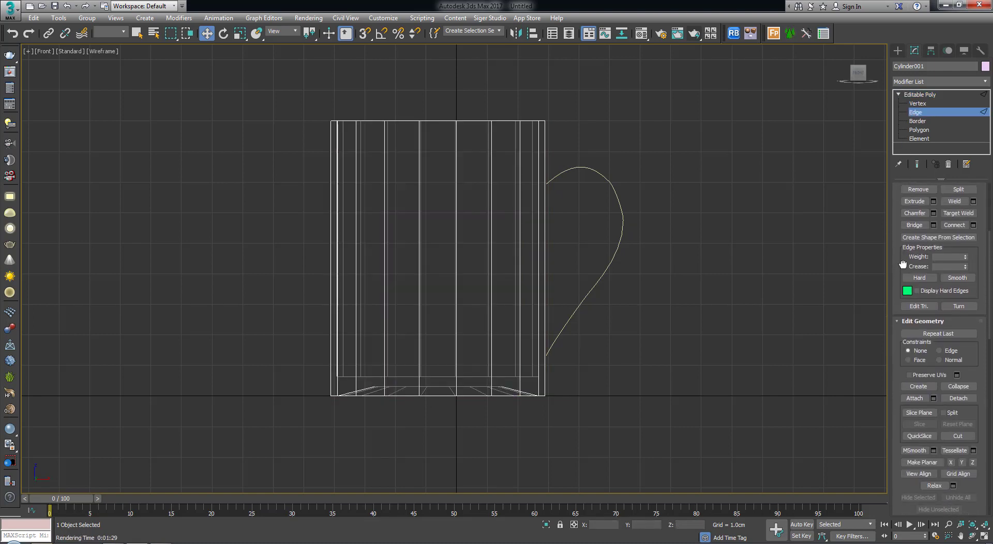
pyautogui.click(919, 411)
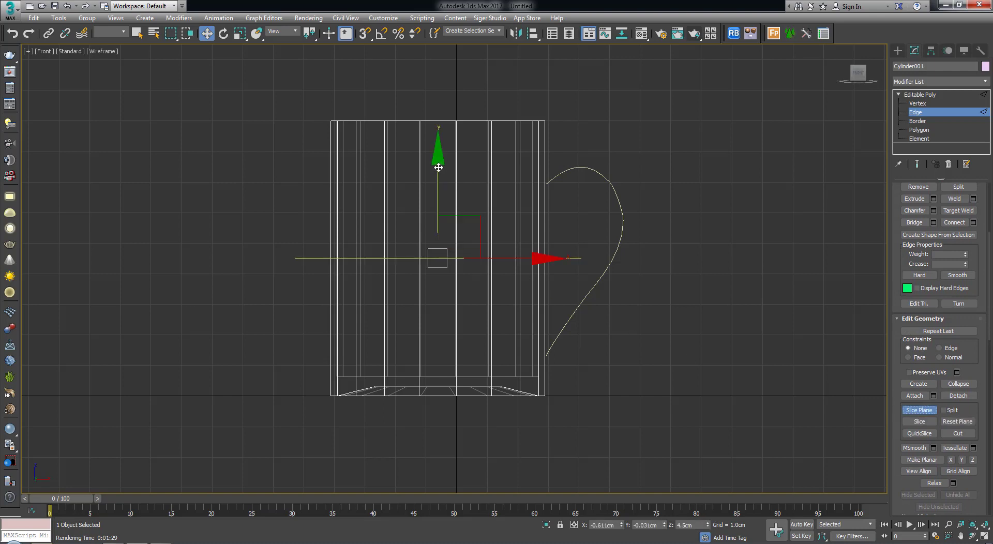
pyautogui.moveTo(439, 168); pyautogui.dragTo(446, 83)
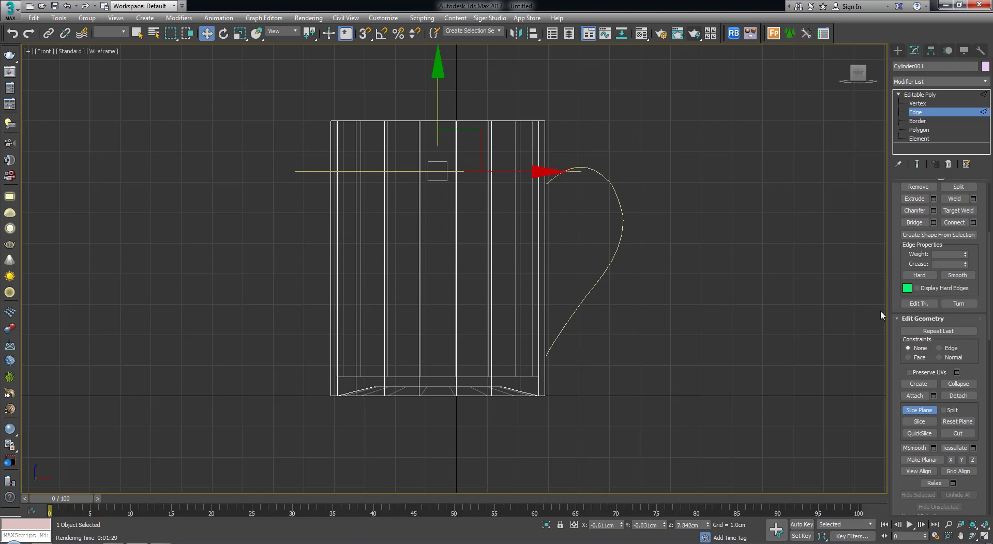
pyautogui.click(922, 425)
pyautogui.moveTo(438, 86); pyautogui.dragTo(438, 99)
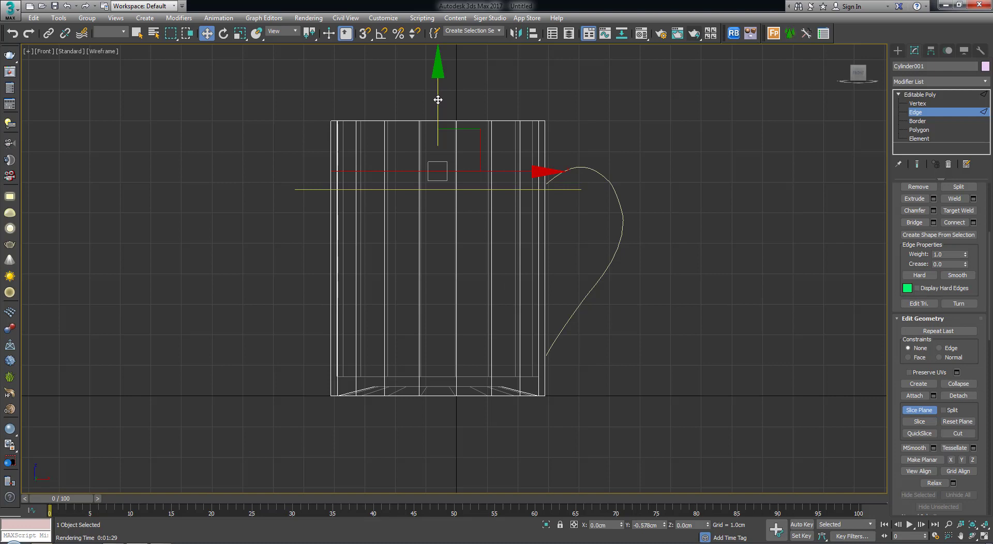
pyautogui.click(918, 422)
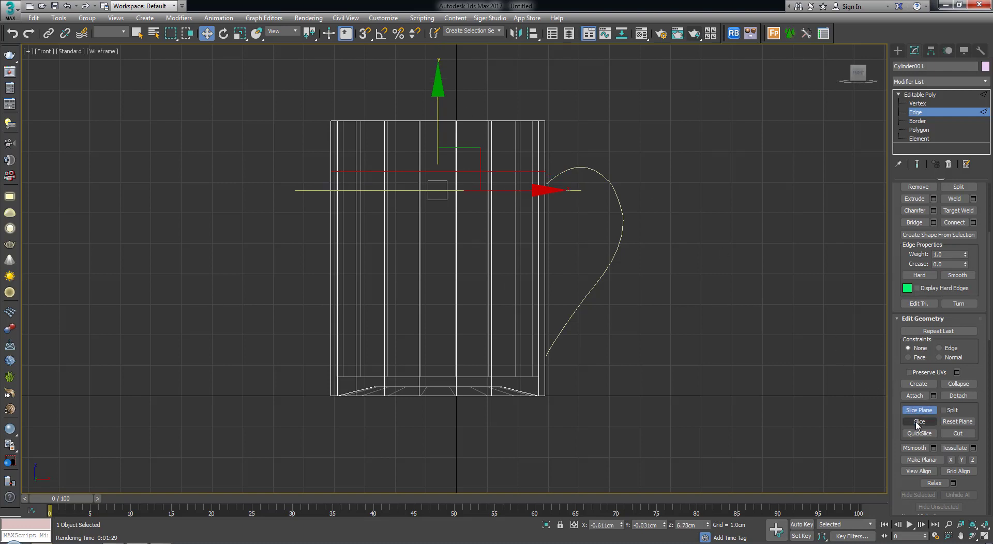
# Slice two more edge loops near the mug's bottom, then turn the slice plane off.
pyautogui.moveTo(438, 114); pyautogui.dragTo(463, 263)
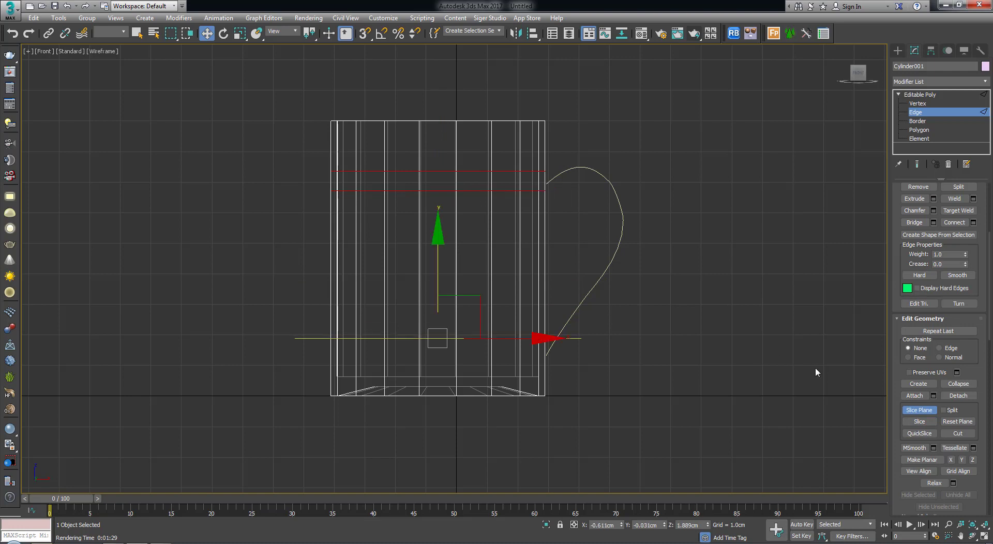
pyautogui.click(918, 422)
pyautogui.moveTo(437, 250); pyautogui.dragTo(440, 266)
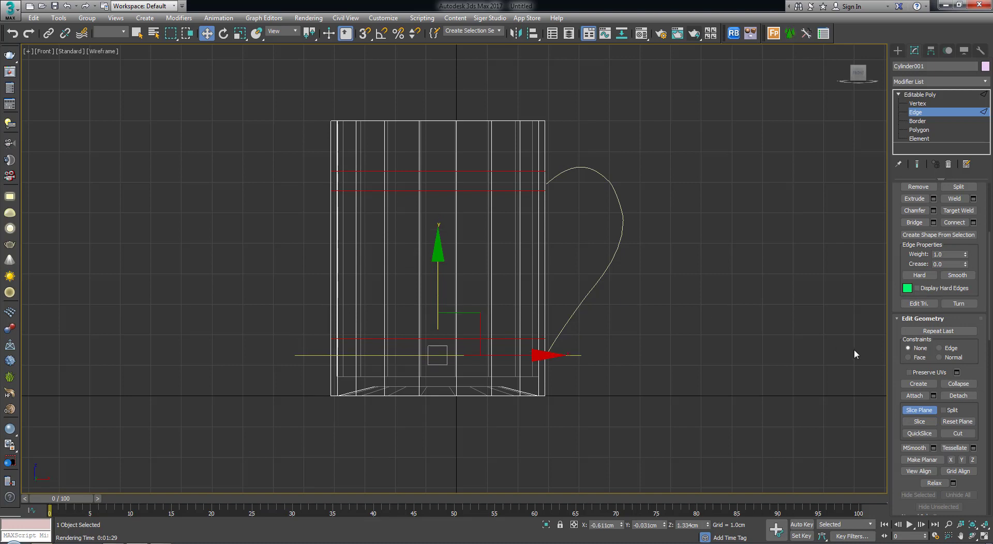
pyautogui.click(916, 422)
pyautogui.click(919, 411)
pyautogui.moveTo(452, 259); pyautogui.dragTo(475, 220, button='middle')
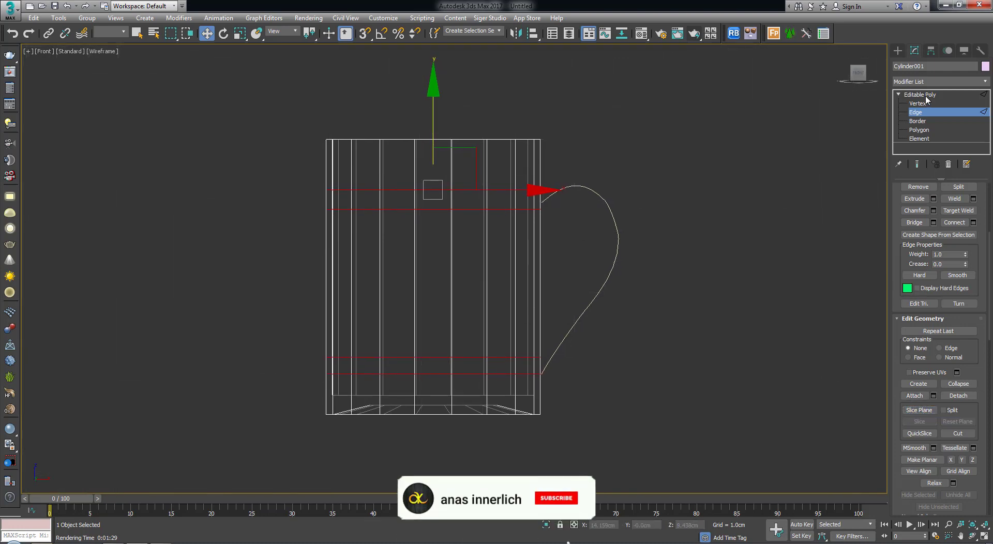
# At Vertex level, move the upper new vertex row up toward the rim.
pyautogui.press('1')
pyautogui.moveTo(290, 228); pyautogui.dragTo(564, 199)
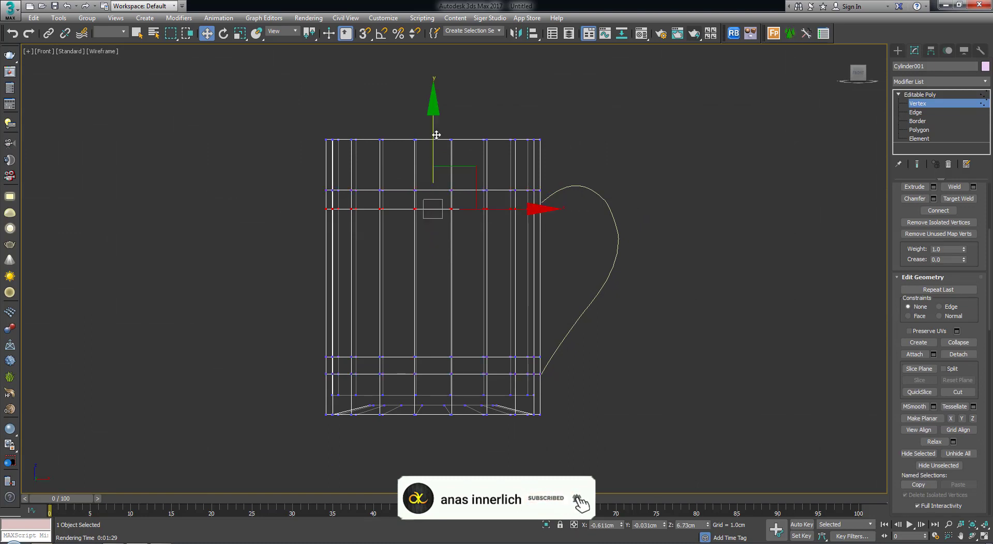
pyautogui.moveTo(436, 137)
pyautogui.mouseDown()
pyautogui.moveTo(441, 90)
pyautogui.moveTo(454, 104)
pyautogui.mouseUp()
# Move the two lower vertex rows into place near the base and view the mug in perspective.
pyautogui.moveTo(556, 350); pyautogui.dragTo(310, 371)
pyautogui.click(340, 381)
pyautogui.moveTo(439, 285)
pyautogui.mouseDown()
pyautogui.moveTo(438, 295)
pyautogui.moveTo(486, 324)
pyautogui.mouseUp()
pyautogui.moveTo(322, 360); pyautogui.dragTo(435, 275)
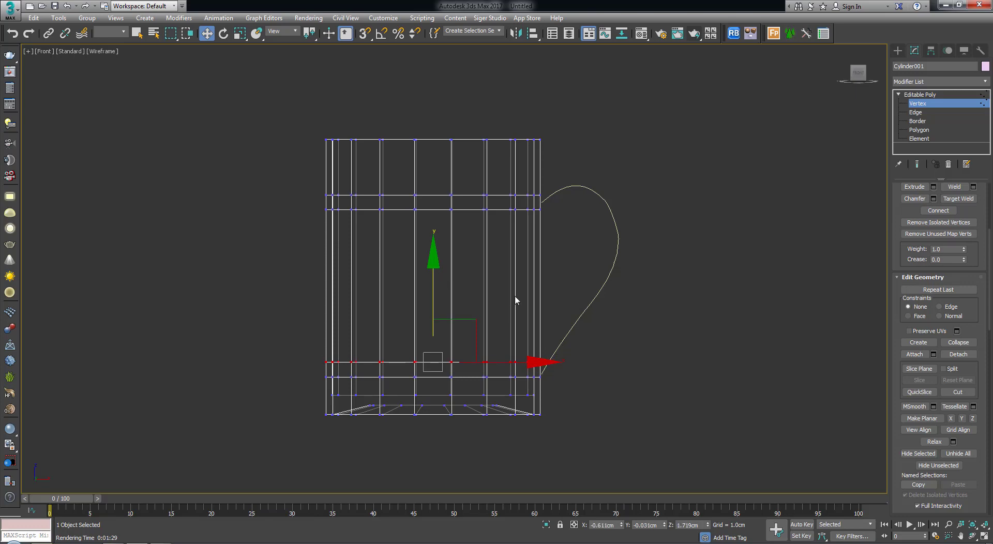
pyautogui.hotkey('alt', 'w')
pyautogui.hotkey('alt', 'w')
pyautogui.moveTo(582, 333)
pyautogui.keyDown('alt'); pyautogui.mouseDown(button='middle')
pyautogui.moveTo(490, 329)
pyautogui.moveTo(803, 236)
pyautogui.mouseUp(button='middle'); pyautogui.keyUp('alt')
# In the maximized Top view, rotate the mug body -15° about Z with Angle Snap on.
pyautogui.click(923, 94)
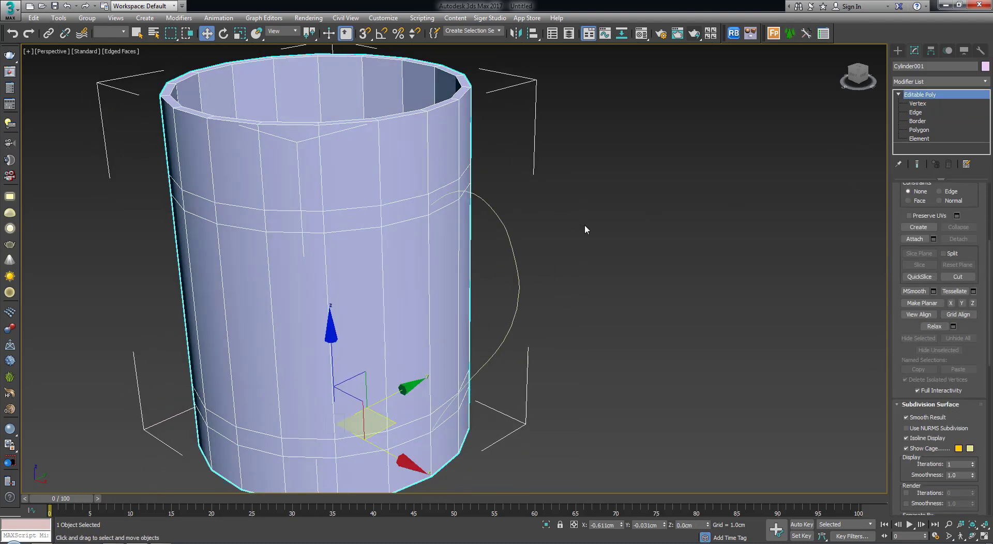
pyautogui.moveTo(450, 250)
pyautogui.keyDown('alt'); pyautogui.mouseDown(button='middle')
pyautogui.moveTo(413, 244)
pyautogui.moveTo(455, 275)
pyautogui.mouseUp(button='middle'); pyautogui.keyUp('alt')
pyautogui.hotkey('alt', 'w')
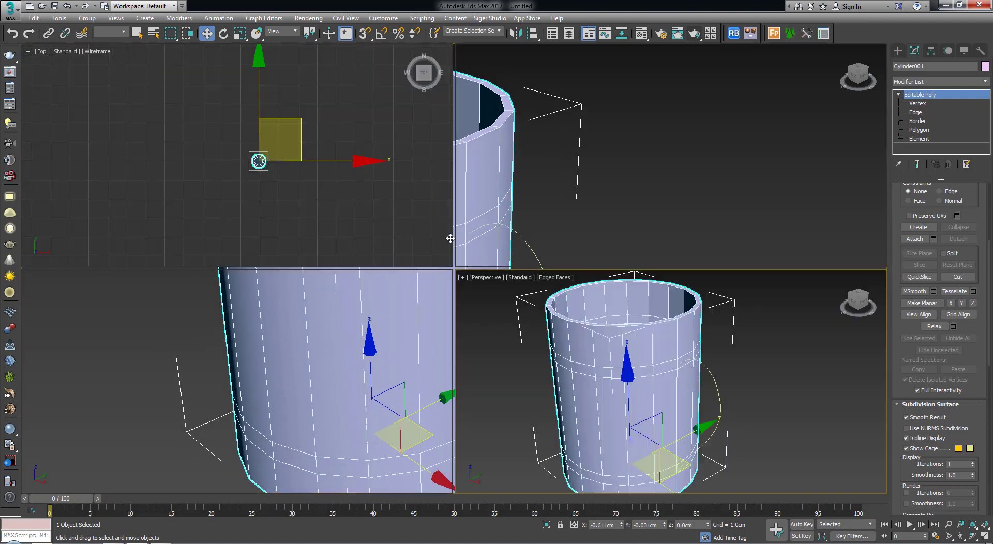
pyautogui.hotkey('alt', 'w')
pyautogui.scroll(2, 535, 284)
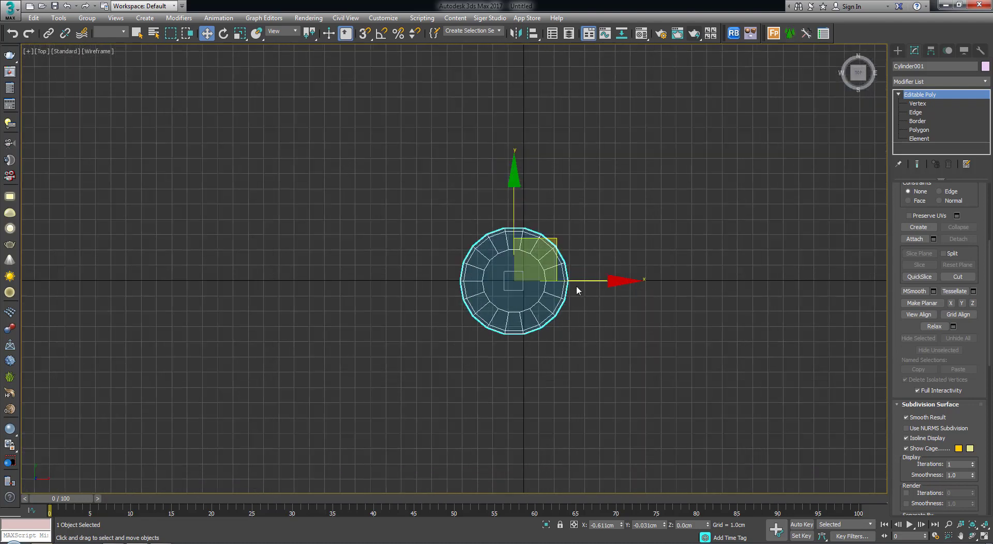
pyautogui.scroll(4, 575, 286)
pyautogui.scroll(1, 455, 250)
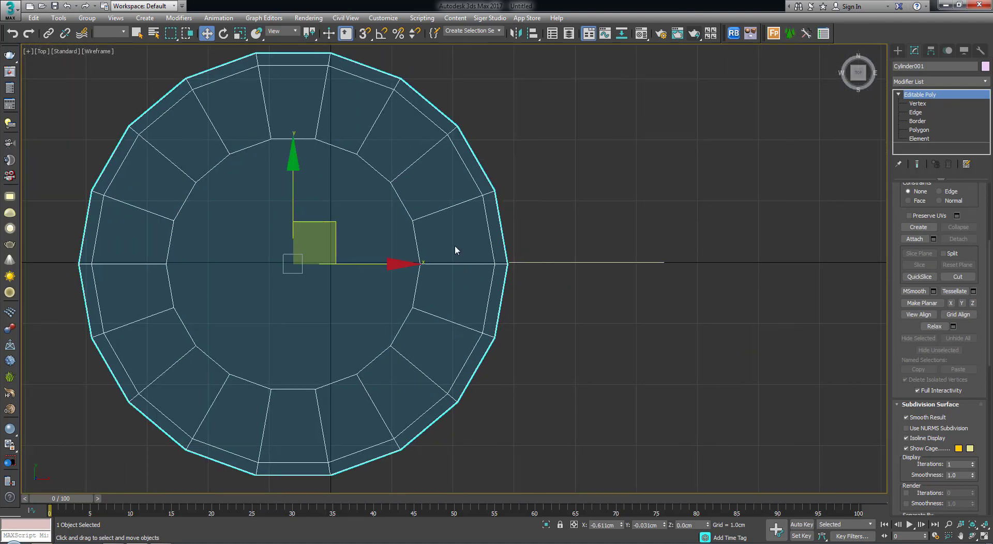
pyautogui.click(383, 34)
pyautogui.click(225, 35)
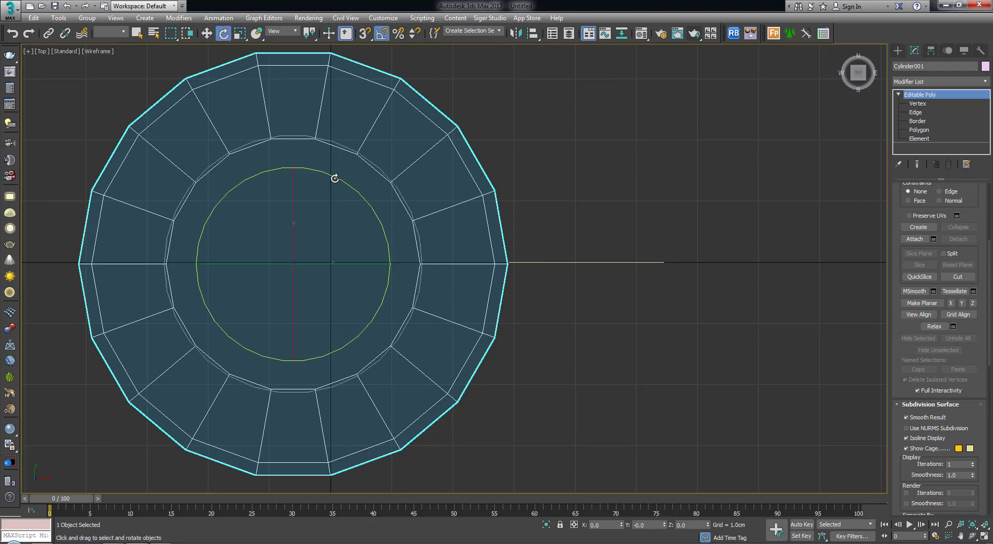
pyautogui.moveTo(335, 179); pyautogui.dragTo(347, 178)
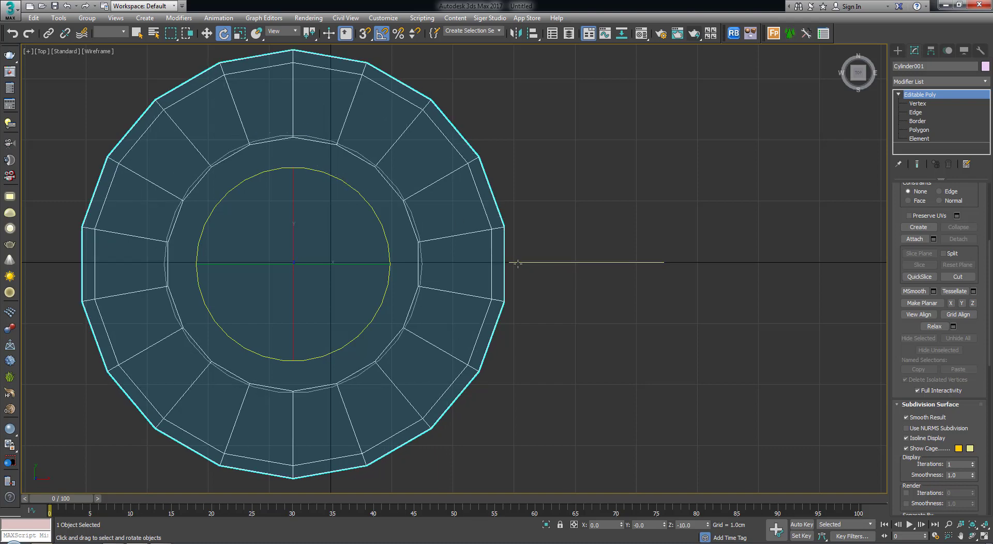
pyautogui.hotkey('alt', 'w')
pyautogui.click(610, 317)
pyautogui.hotkey('alt', 'w')
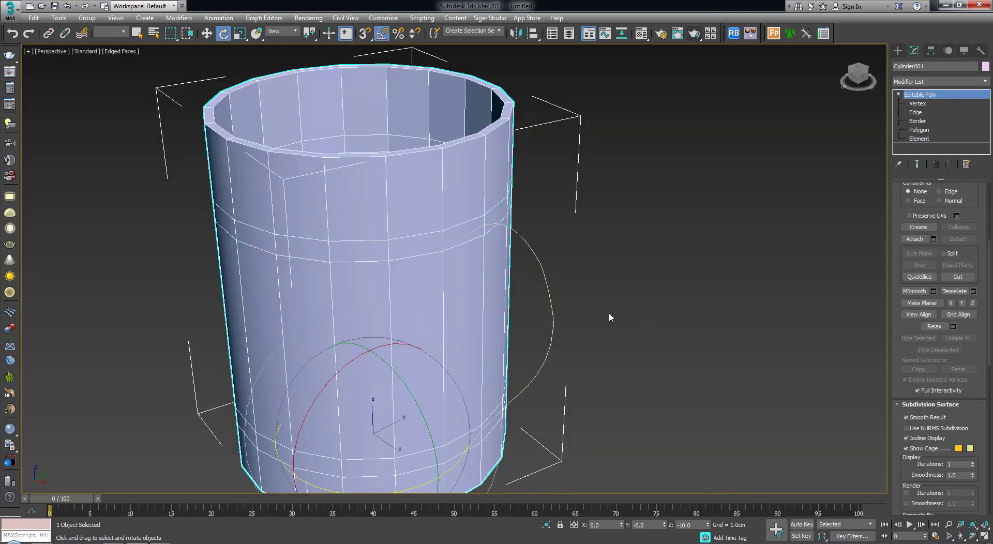
pyautogui.moveTo(520, 279)
pyautogui.keyDown('alt'); pyautogui.mouseDown(button='middle')
pyautogui.moveTo(531, 269)
pyautogui.moveTo(470, 219)
pyautogui.mouseUp(button='middle'); pyautogui.keyUp('alt')
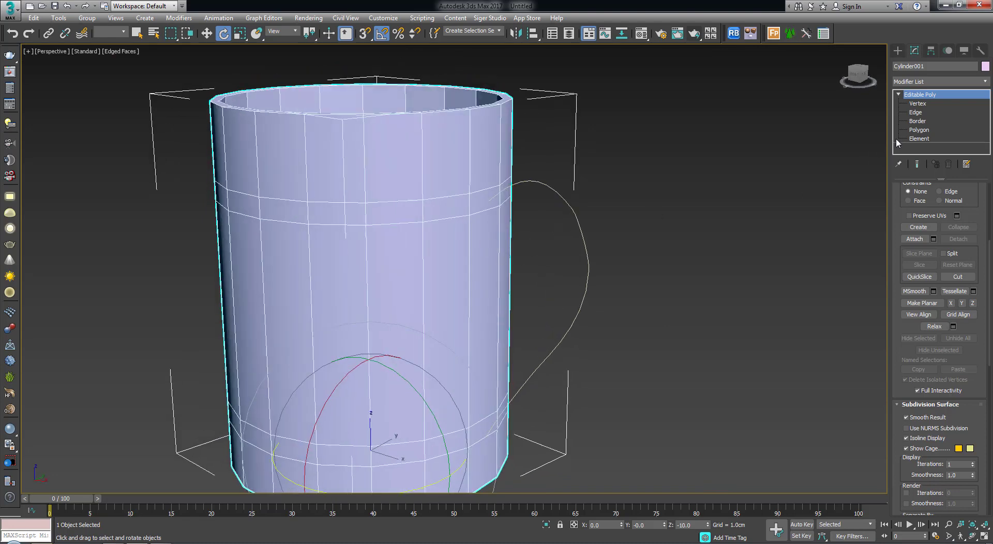
# At Polygon level, select the upper side face where the handle will attach.
pyautogui.click(919, 130)
pyautogui.click(487, 202)
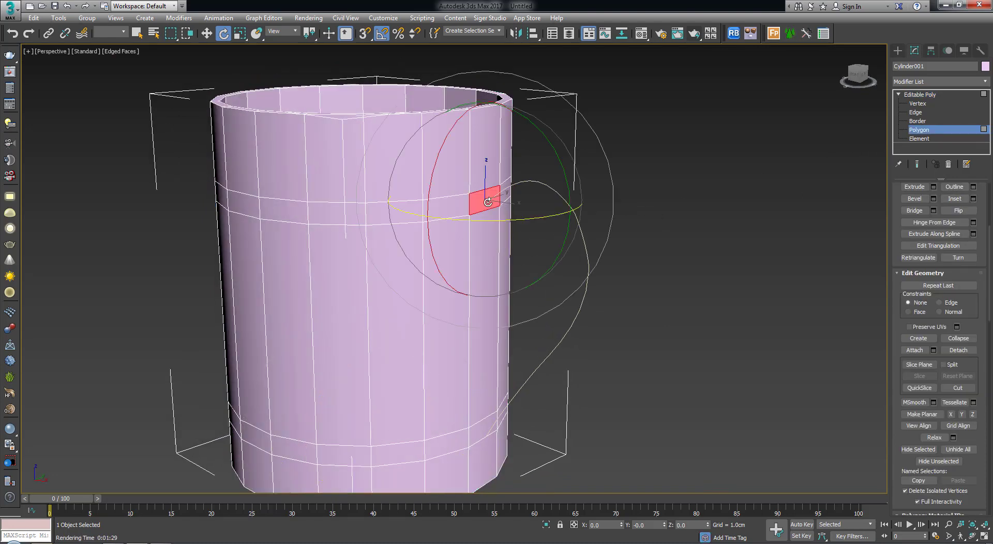
pyautogui.press('w')
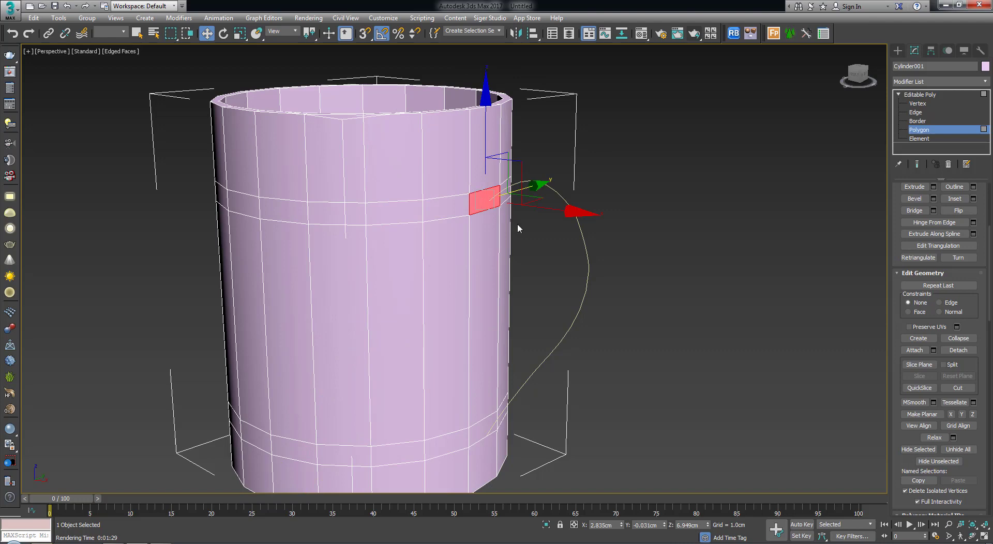
pyautogui.keyDown('alt'); pyautogui.moveTo(519, 228); pyautogui.dragTo(641, 246, button='middle'); pyautogui.keyUp('alt')
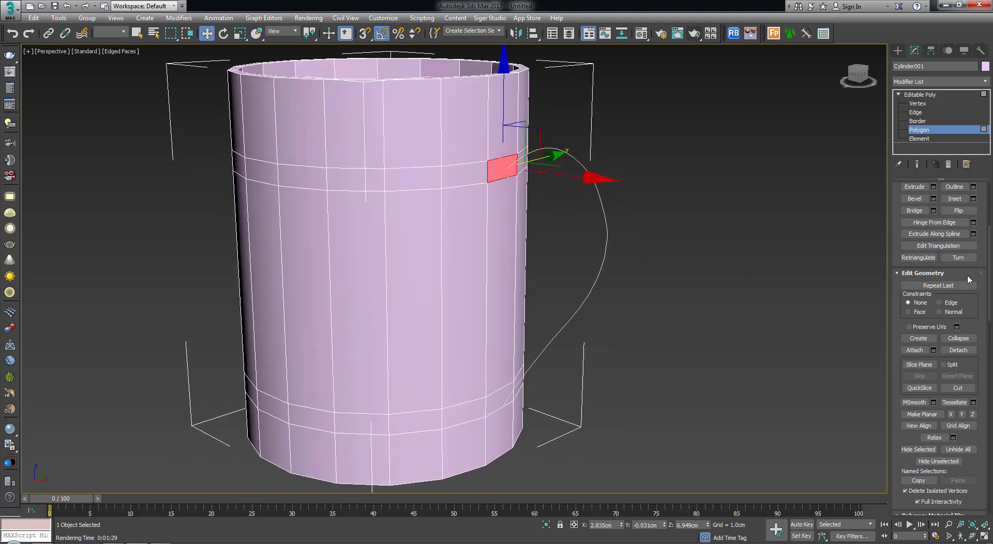
pyautogui.moveTo(985, 259); pyautogui.dragTo(984, 412)
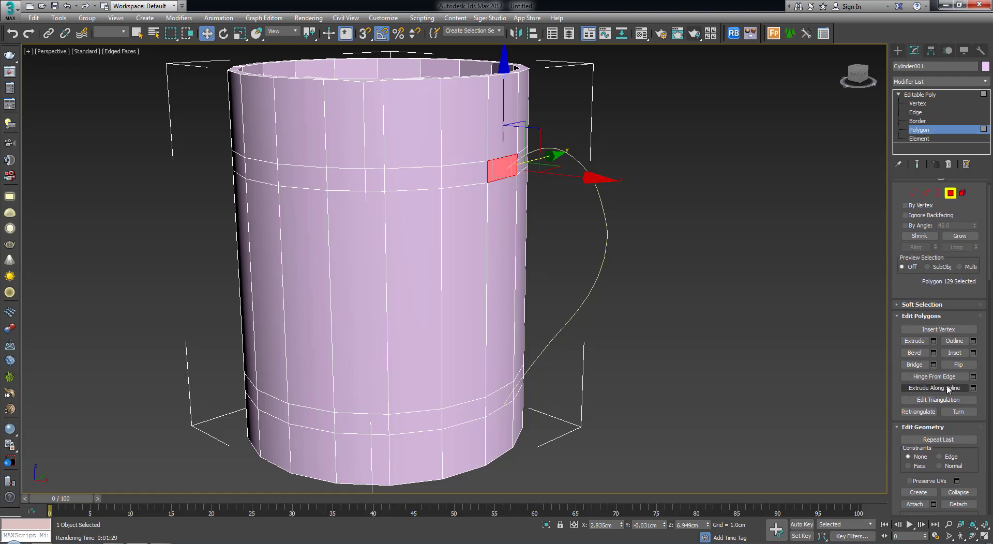
# Extrude the face along the Line012 spline with 15 segments to form the handle.
pyautogui.click(973, 388)
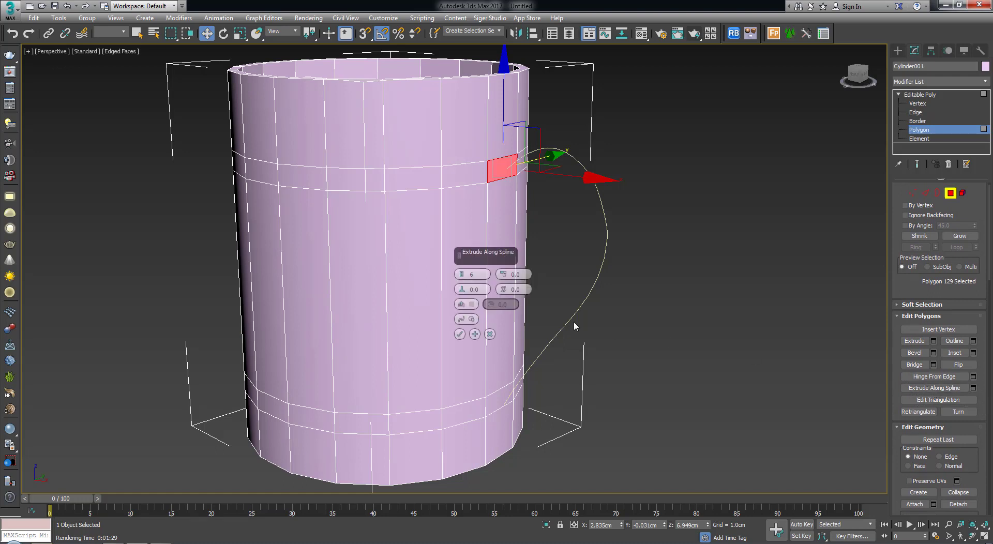
pyautogui.click(461, 319)
pyautogui.click(470, 322)
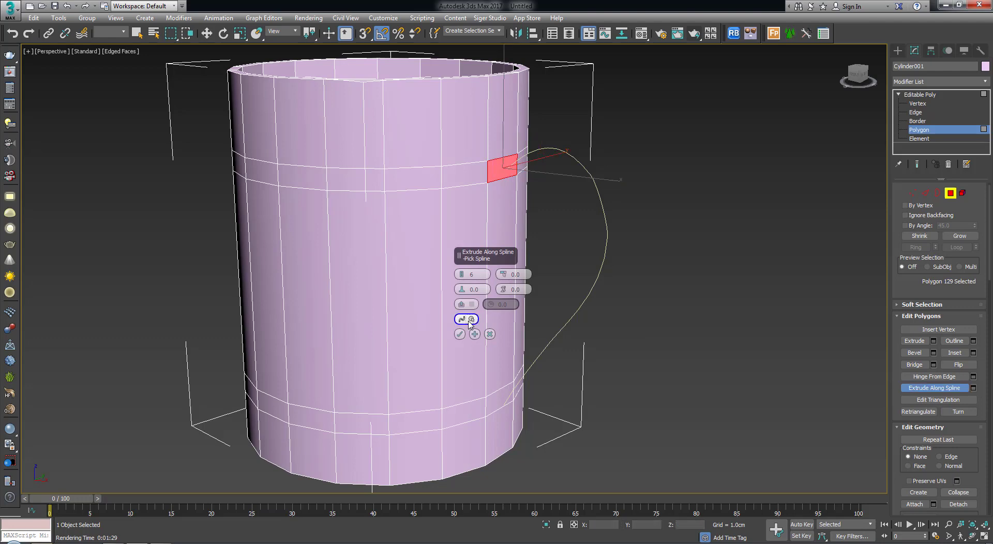
pyautogui.click(606, 248)
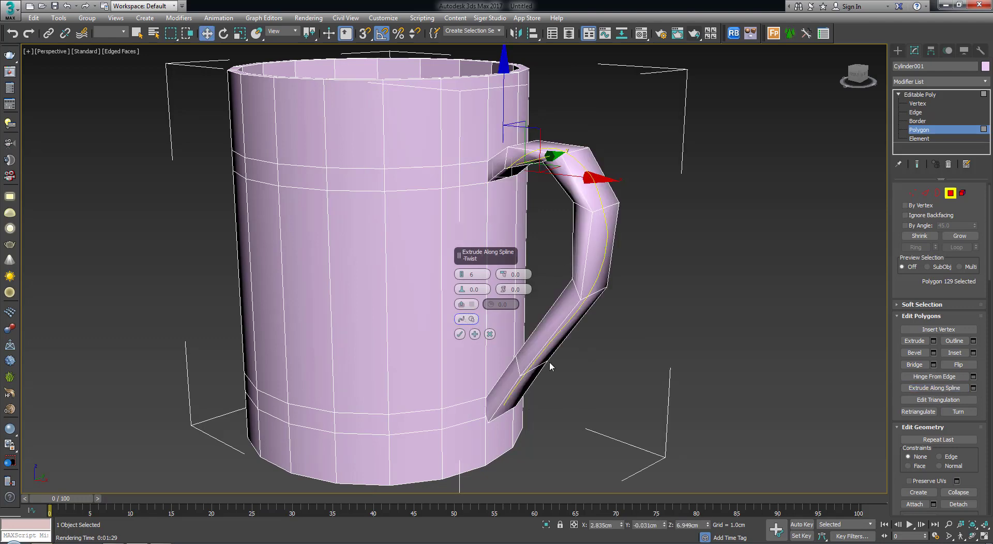
pyautogui.keyDown('alt'); pyautogui.moveTo(541, 367); pyautogui.dragTo(547, 359, button='middle'); pyautogui.keyUp('alt')
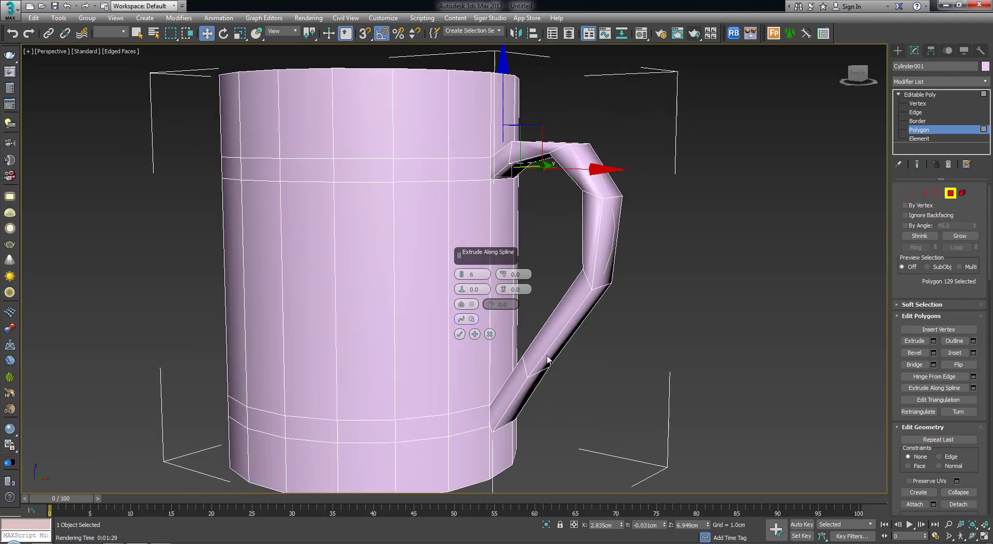
pyautogui.moveTo(461, 275); pyautogui.dragTo(461, 268)
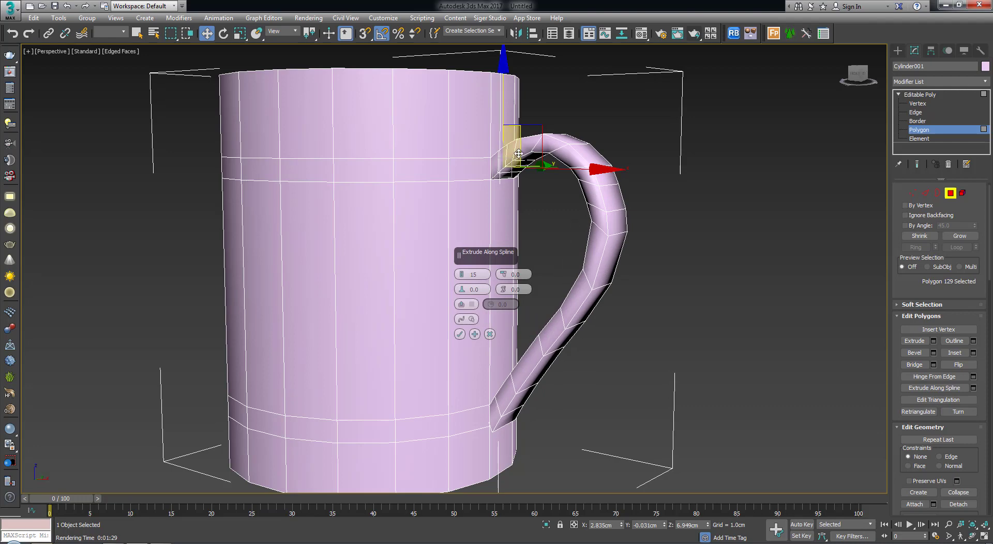
# Commit the handle and delete the mug-wall faces opposite the handle's lower end.
pyautogui.click(459, 335)
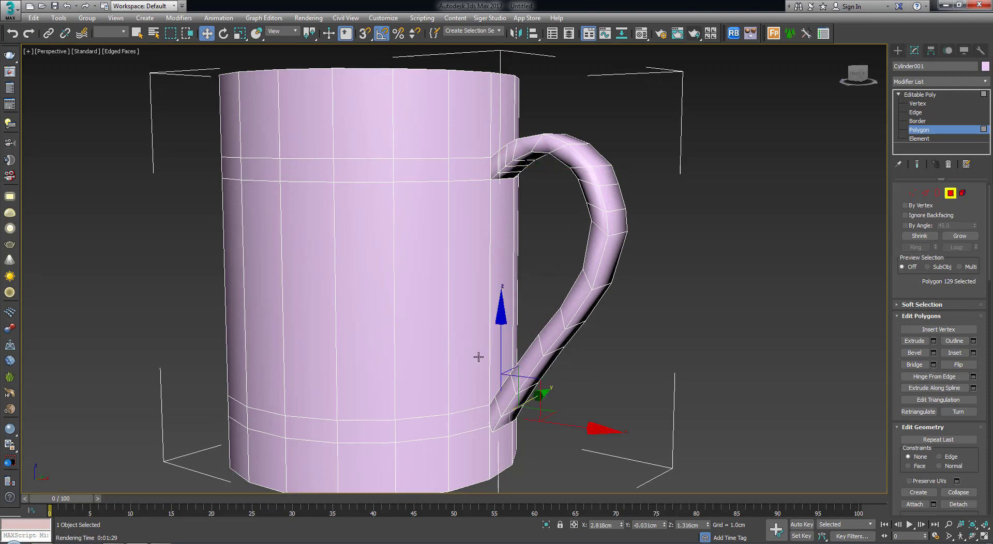
pyautogui.keyDown('alt'); pyautogui.moveTo(497, 372); pyautogui.dragTo(521, 308, button='middle'); pyautogui.keyUp('alt')
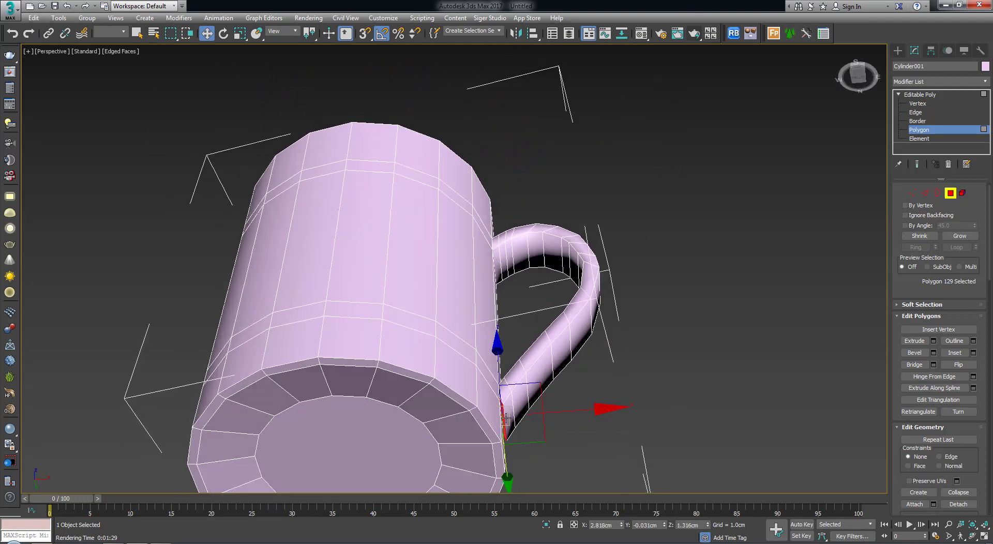
pyautogui.scroll(5, 505, 416)
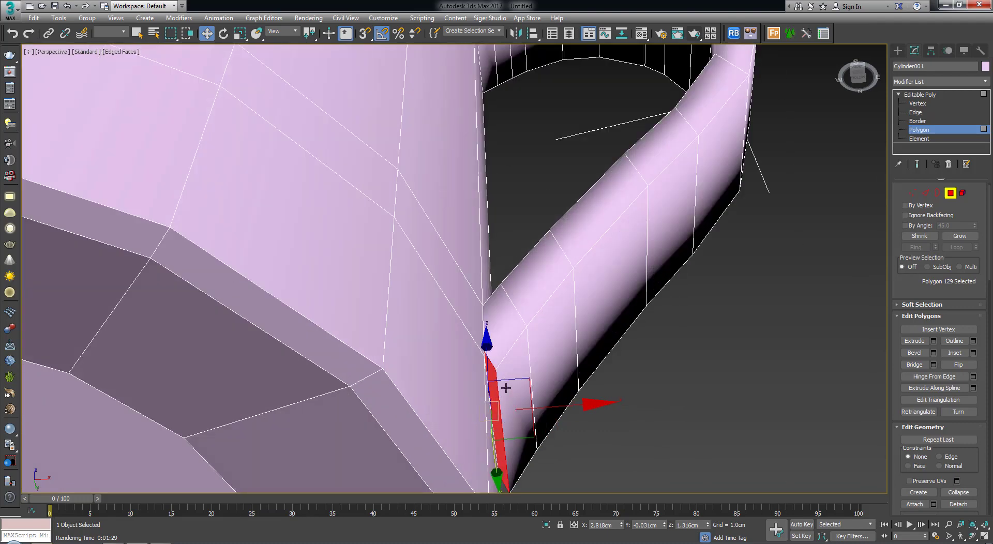
pyautogui.click(492, 355)
pyautogui.click(493, 344)
pyautogui.press('Delete')
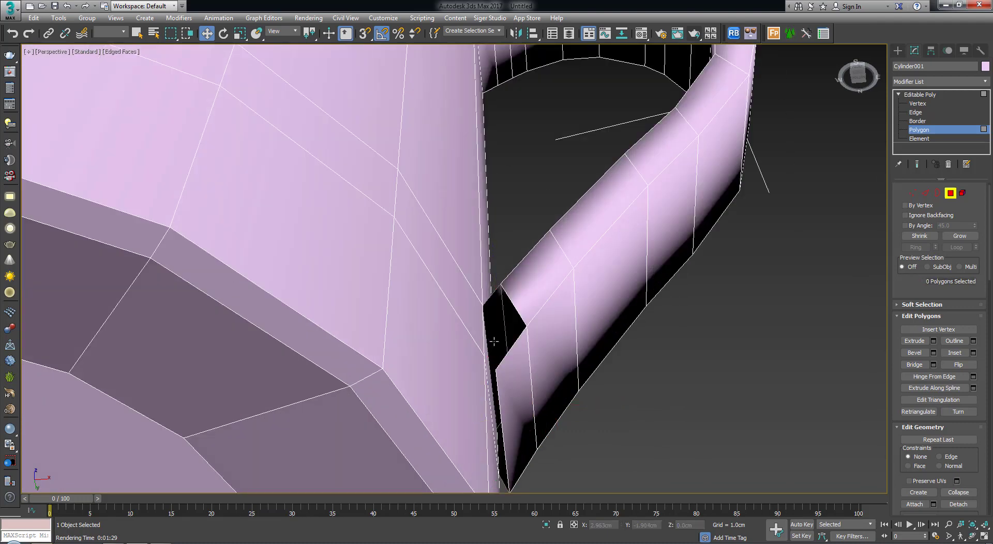
pyautogui.click(494, 341)
pyautogui.press('Delete')
pyautogui.click(510, 372)
pyautogui.press('Delete')
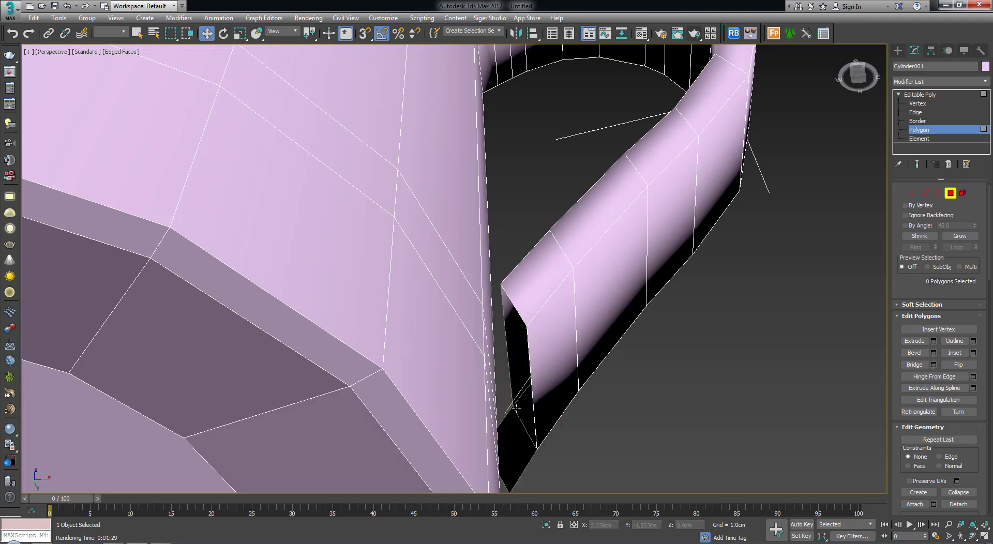
pyautogui.click(510, 365)
pyautogui.press('Delete')
# Delete the polygon capping the handle's lower end, leaving it open.
pyautogui.keyDown('alt'); pyautogui.moveTo(504, 352); pyautogui.dragTo(491, 314, button='middle'); pyautogui.keyUp('alt')
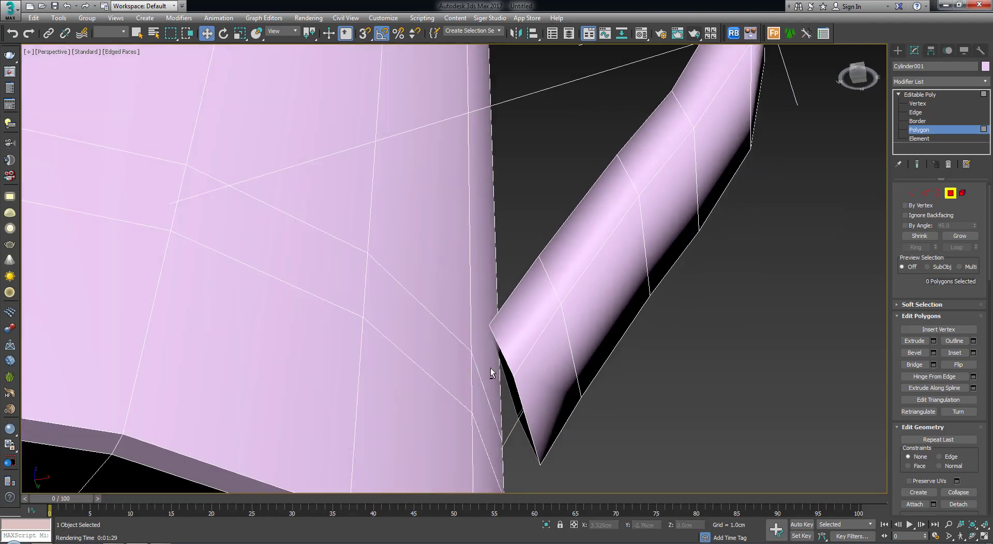
pyautogui.click(497, 323)
pyautogui.scroll(-5, 497, 322)
pyautogui.moveTo(498, 323)
pyautogui.keyDown('alt'); pyautogui.mouseDown(button='middle')
pyautogui.moveTo(484, 395)
pyautogui.moveTo(528, 375)
pyautogui.mouseUp(button='middle'); pyautogui.keyUp('alt')
pyautogui.click(484, 396)
pyautogui.press('Delete')
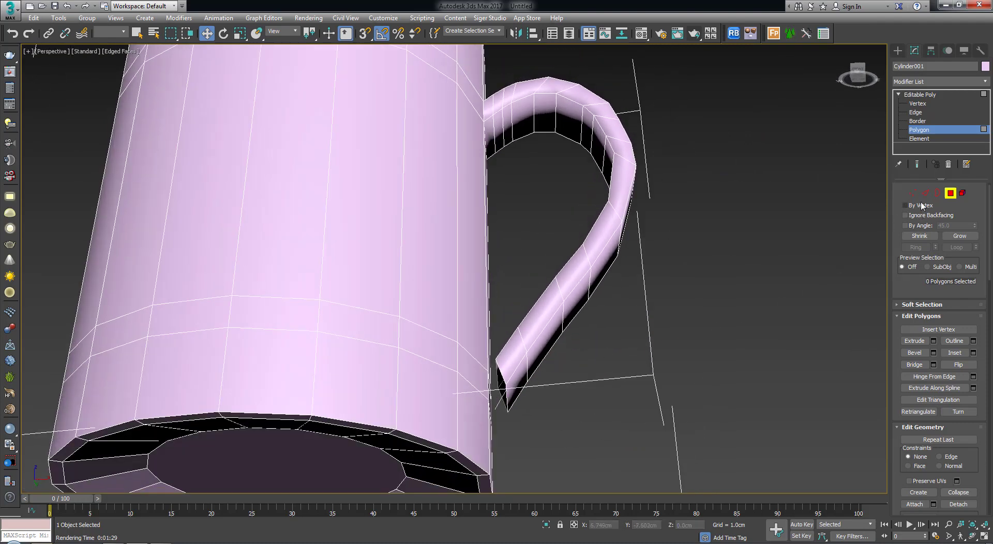
pyautogui.moveTo(912, 279); pyautogui.dragTo(912, 251)
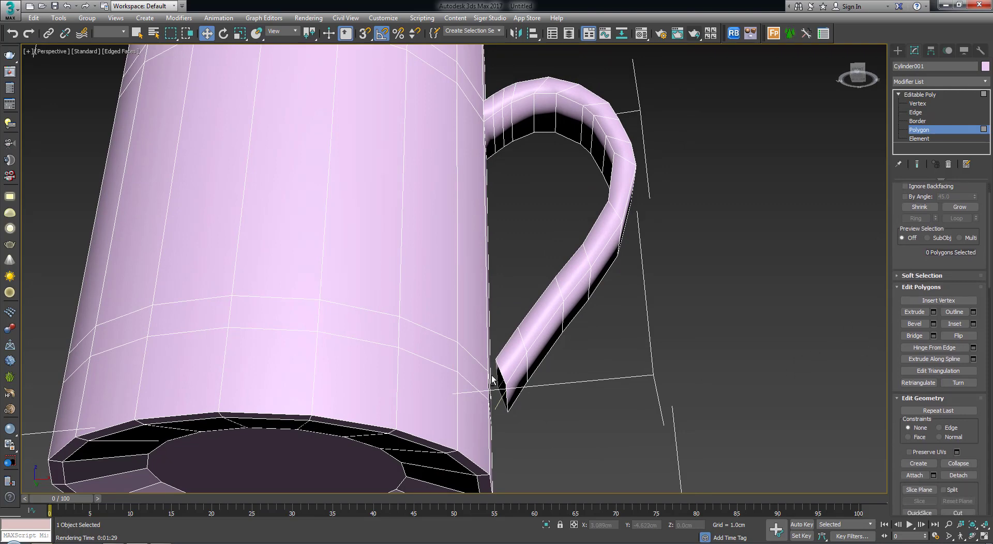
pyautogui.moveTo(494, 383)
pyautogui.keyDown('alt'); pyautogui.mouseDown(button='middle')
pyautogui.moveTo(483, 398)
pyautogui.moveTo(489, 357)
pyautogui.mouseUp(button='middle'); pyautogui.keyUp('alt')
pyautogui.scroll(5, 489, 357)
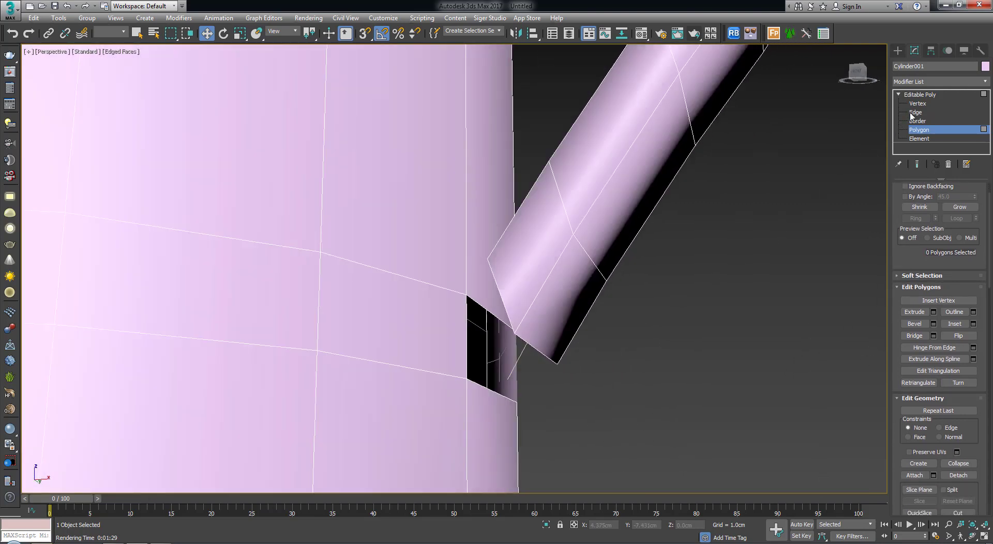
pyautogui.click(912, 114)
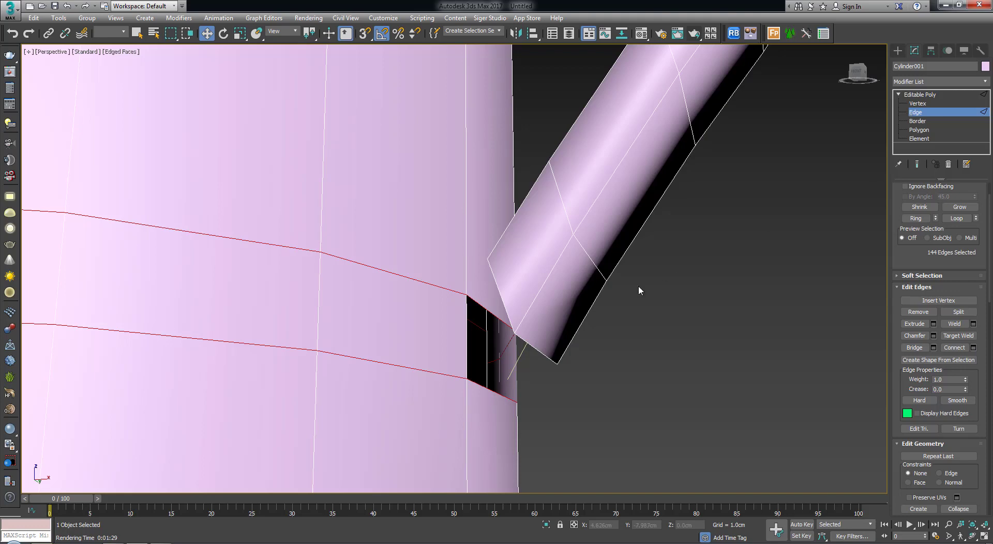
# Bridge an edge of the handle's open end to an edge of the wall hole.
pyautogui.click(478, 303)
pyautogui.keyDown('alt'); pyautogui.moveTo(478, 303); pyautogui.dragTo(506, 284, button='middle'); pyautogui.keyUp('alt')
pyautogui.click(512, 268)
pyautogui.keyDown('ctrl'); pyautogui.click(504, 297); pyautogui.keyUp('ctrl')
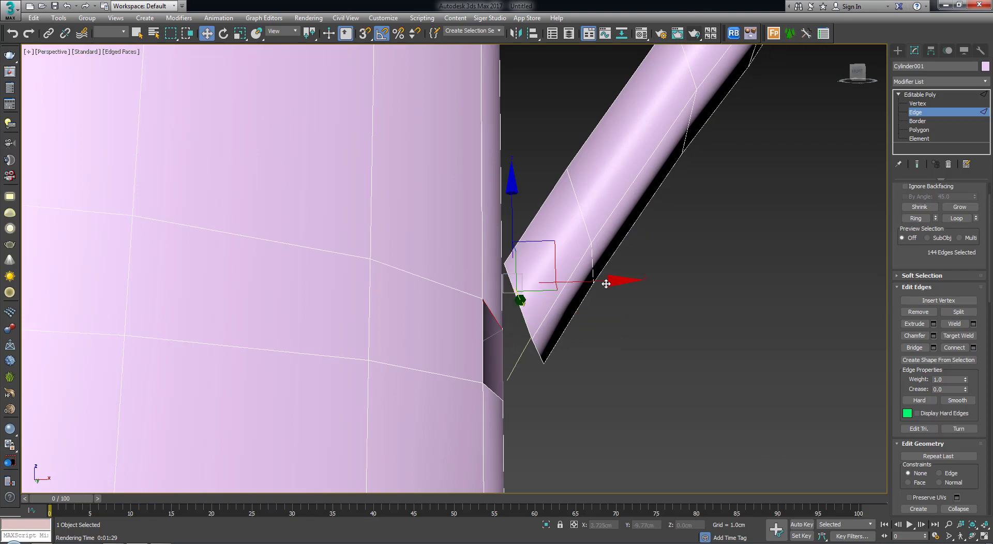
pyautogui.click(914, 348)
pyautogui.moveTo(647, 350)
pyautogui.keyDown('alt'); pyautogui.mouseDown(button='middle')
pyautogui.moveTo(543, 374)
pyautogui.moveTo(529, 351)
pyautogui.mouseUp(button='middle'); pyautogui.keyUp('alt')
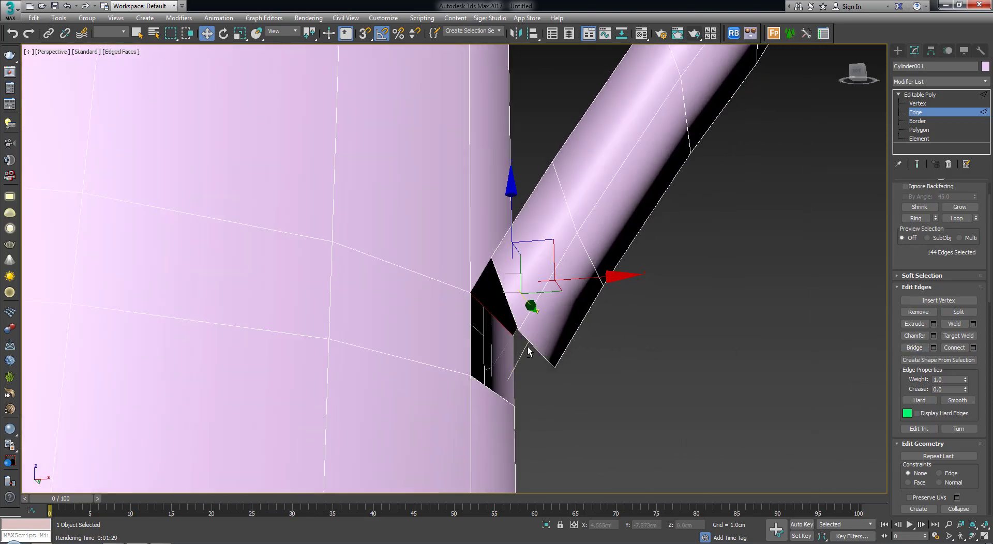
# Align the remaining edges and bridge the rest of the gap to close the junction.
pyautogui.click(512, 358)
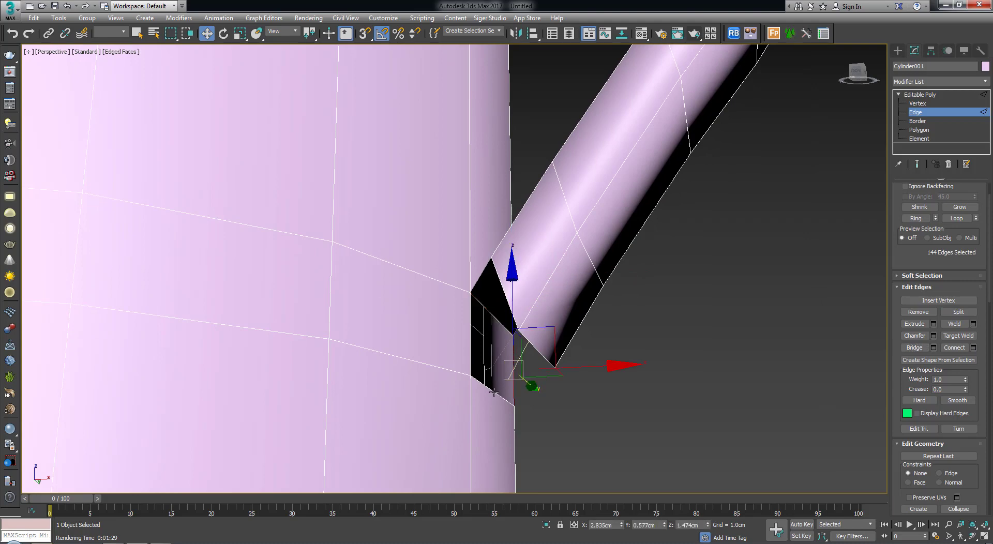
pyautogui.moveTo(494, 393); pyautogui.dragTo(481, 373)
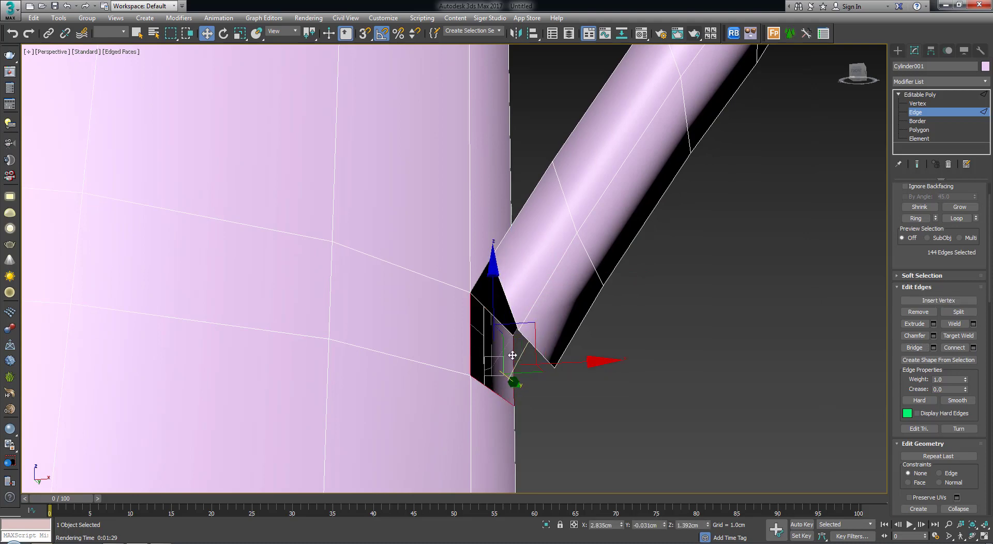
pyautogui.keyDown('alt'); pyautogui.moveTo(469, 352); pyautogui.dragTo(520, 343, button='middle'); pyautogui.keyUp('alt')
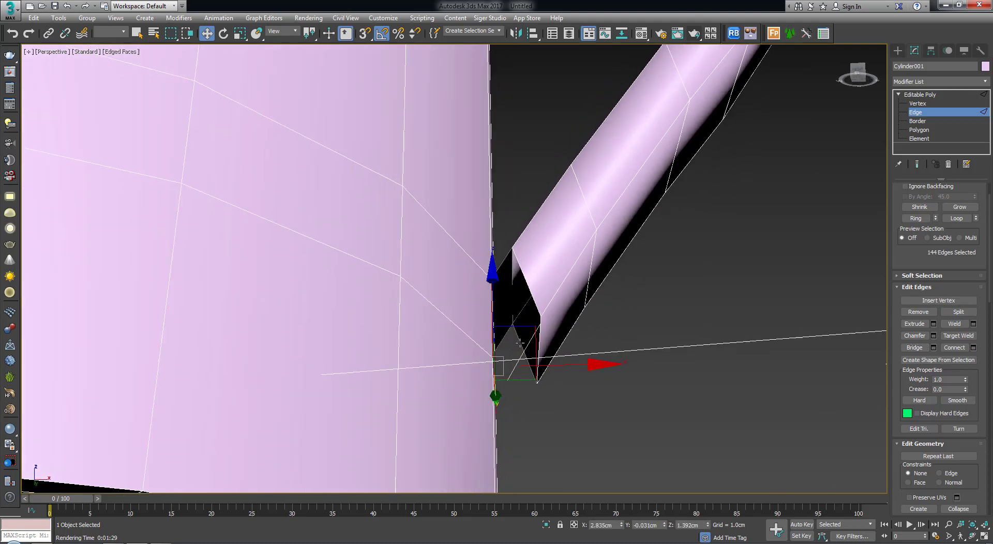
pyautogui.keyDown('ctrl'); pyautogui.click(529, 291); pyautogui.keyUp('ctrl')
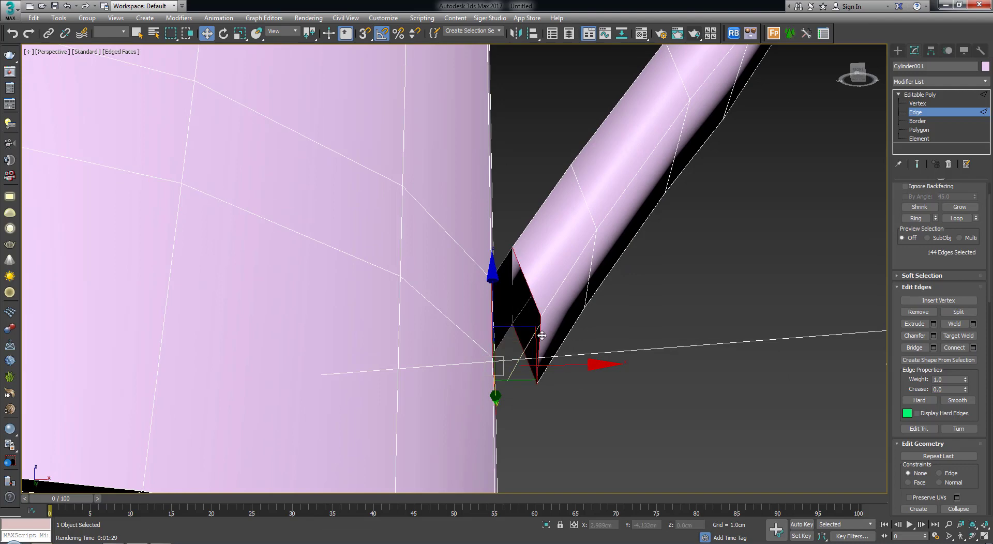
pyautogui.keyDown('alt'); pyautogui.moveTo(542, 336); pyautogui.dragTo(526, 354, button='middle'); pyautogui.keyUp('alt')
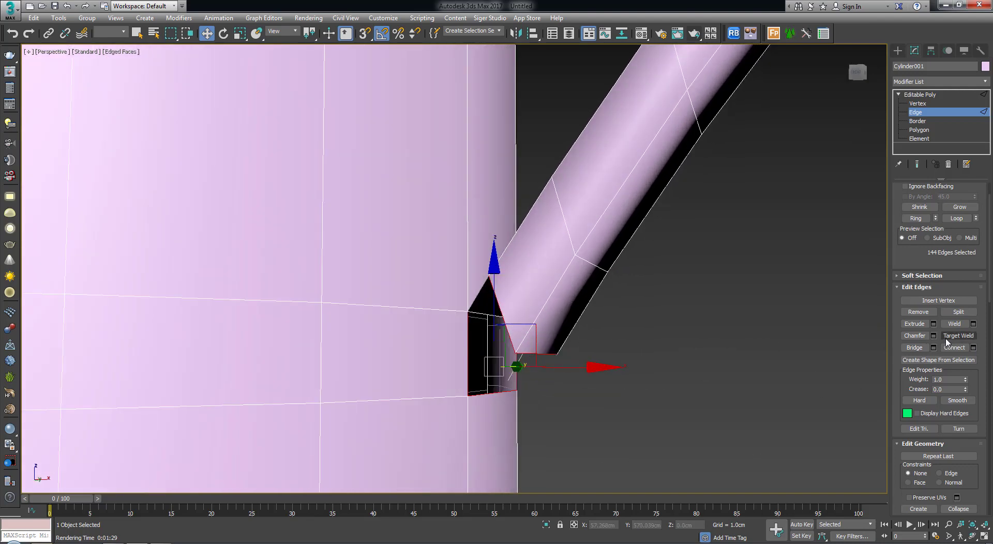
pyautogui.click(914, 347)
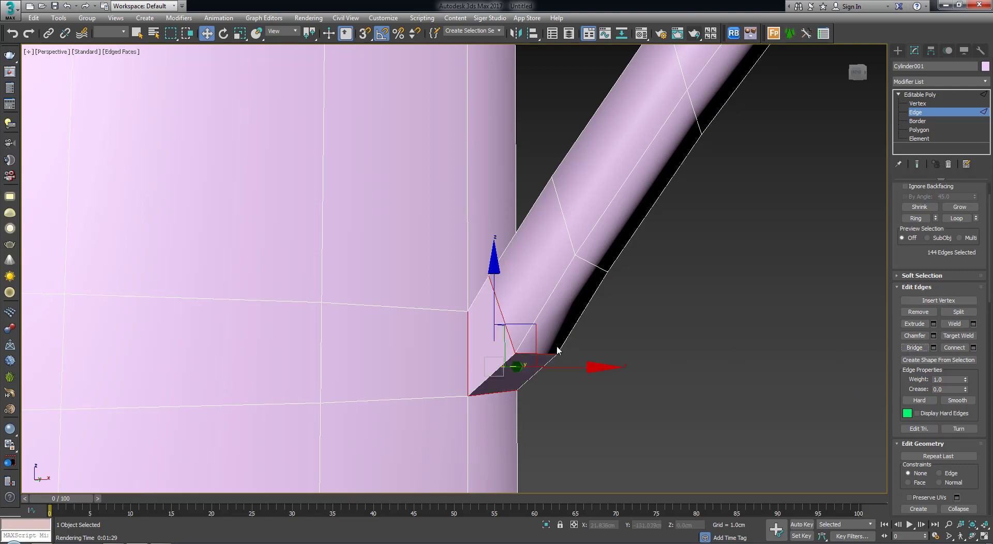
pyautogui.moveTo(559, 348)
pyautogui.keyDown('alt'); pyautogui.mouseDown(button='middle')
pyautogui.moveTo(517, 349)
pyautogui.moveTo(547, 363)
pyautogui.moveTo(528, 359)
pyautogui.moveTo(568, 349)
pyautogui.moveTo(539, 304)
pyautogui.mouseUp(button='middle'); pyautogui.keyUp('alt')
pyautogui.scroll(-10, 568, 349)
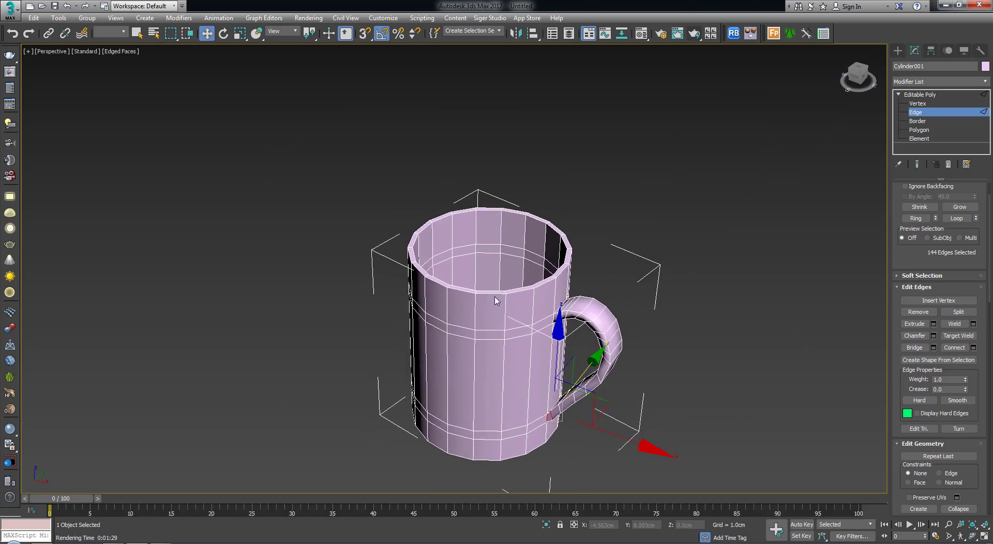
# Loop-select all 36 rim edges and preview a 0.1cm single-segment chamfer on them.
pyautogui.scroll(5, 494, 294)
pyautogui.click(497, 287)
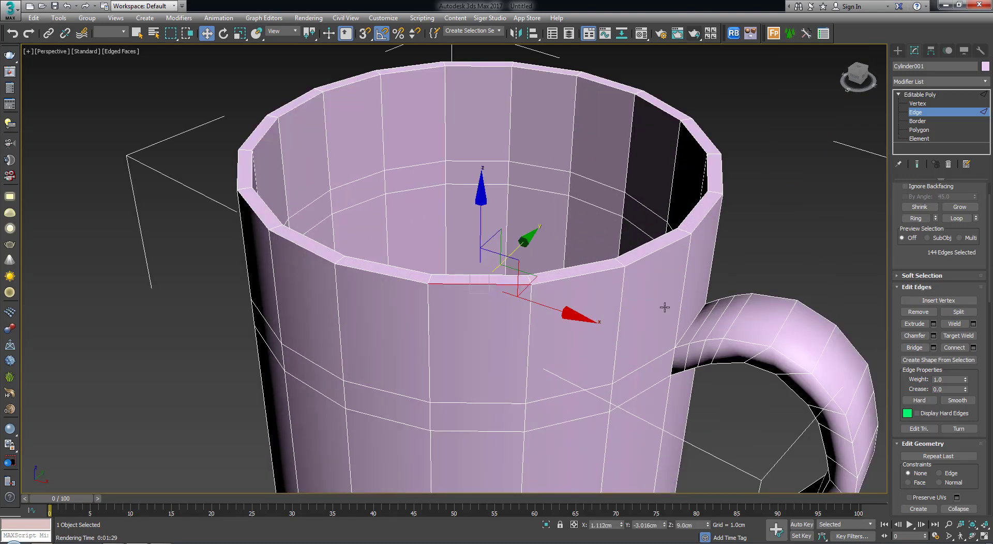
pyautogui.moveTo(917, 264); pyautogui.dragTo(913, 226)
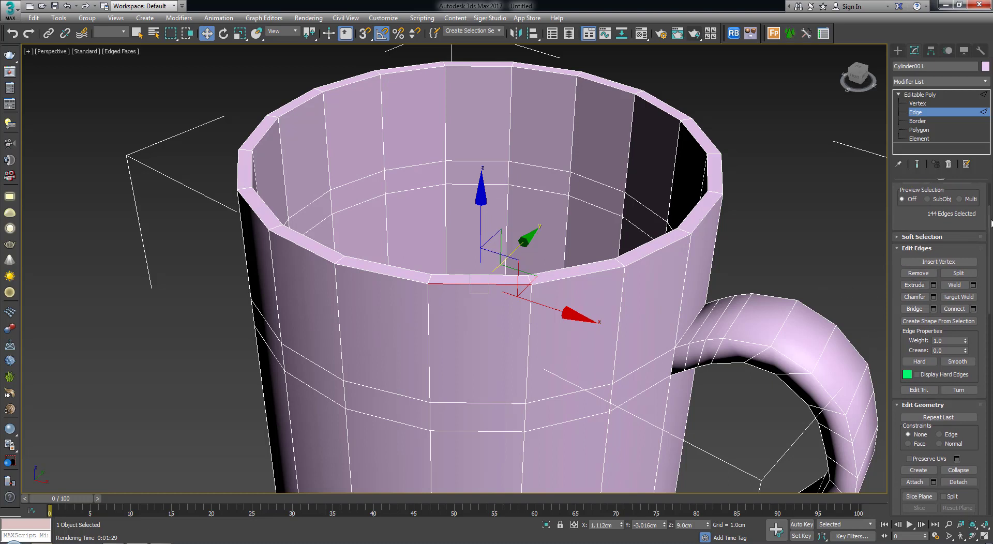
pyautogui.moveTo(937, 220); pyautogui.dragTo(919, 292)
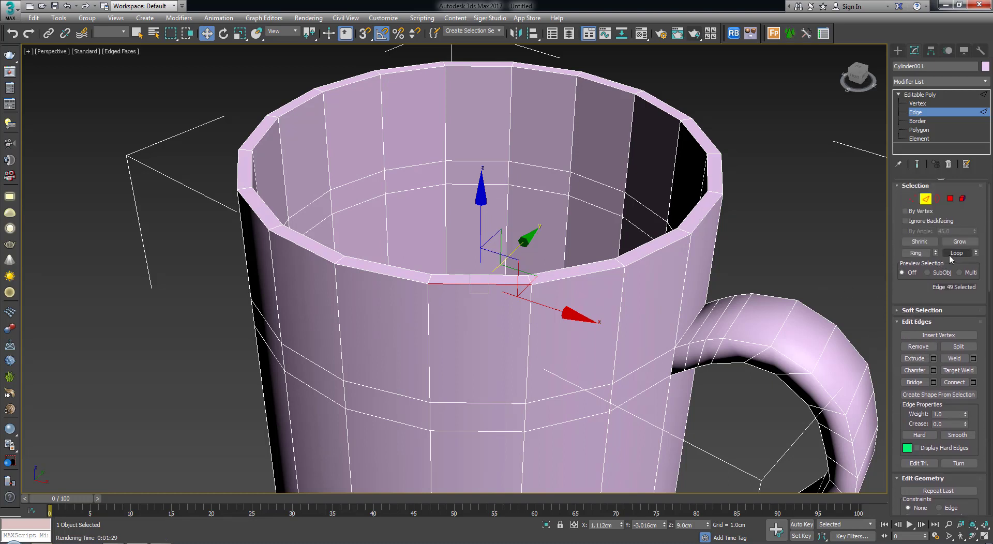
pyautogui.keyDown('ctrl'); pyautogui.click(439, 277); pyautogui.keyUp('ctrl')
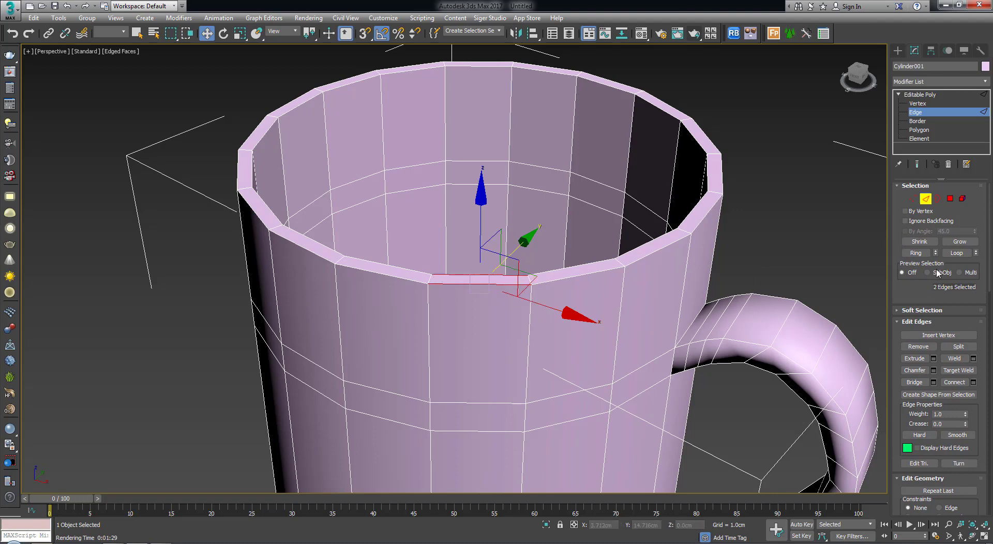
pyautogui.click(957, 253)
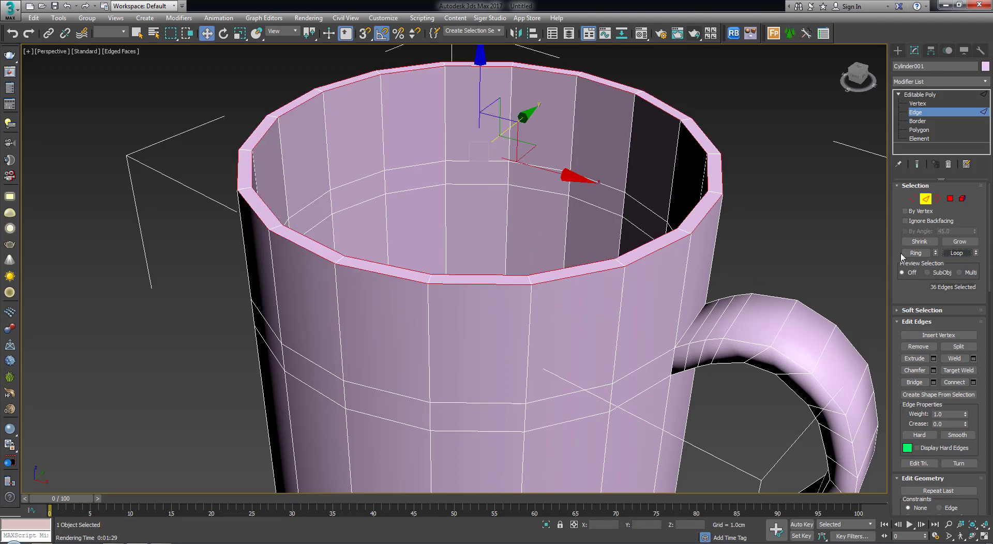
pyautogui.moveTo(604, 249); pyautogui.dragTo(627, 278, button='middle')
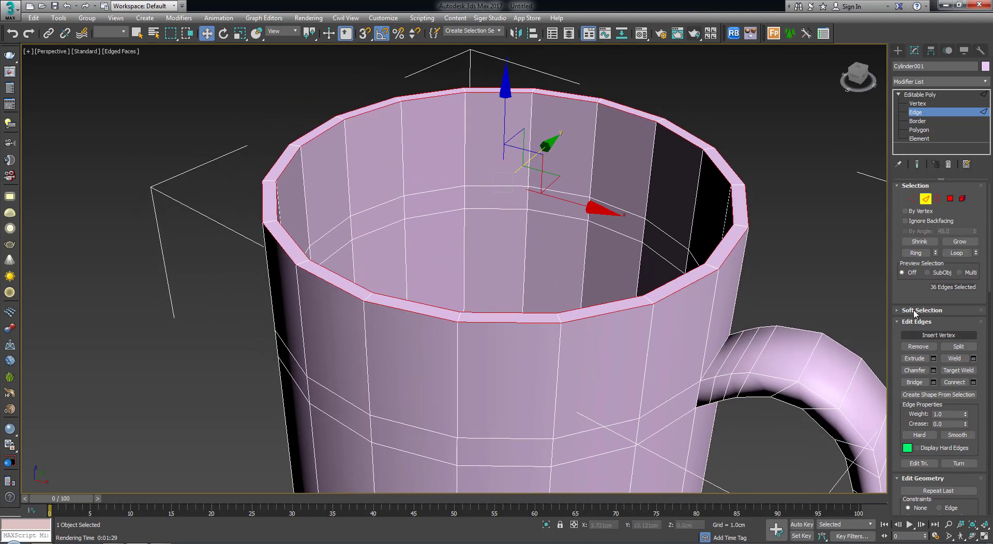
pyautogui.scroll(-2, 916, 331)
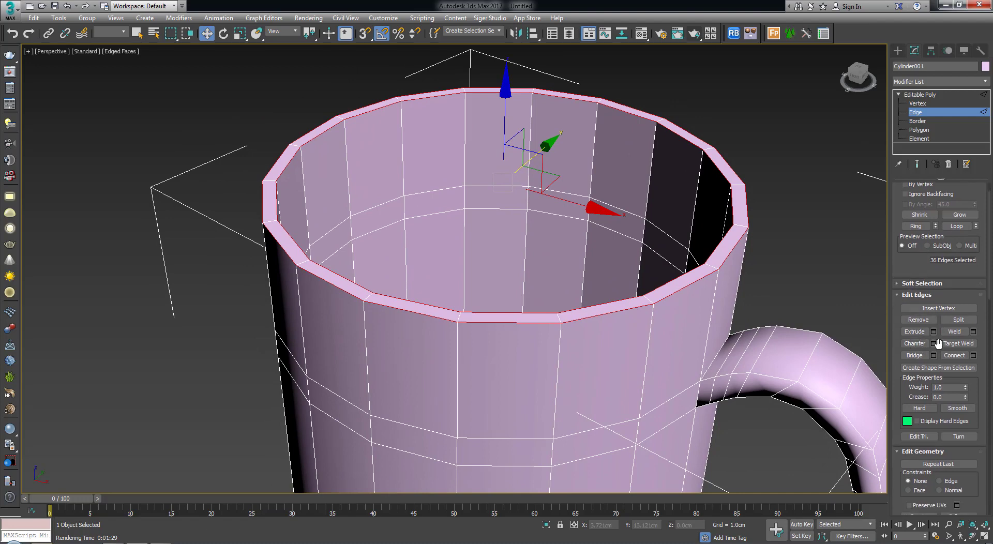
pyautogui.click(936, 344)
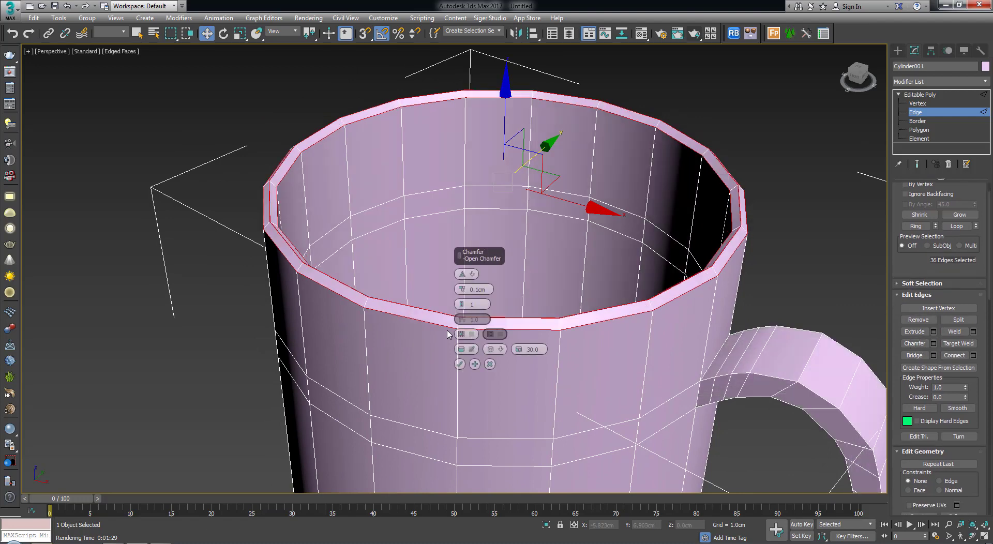
# Narrow the rim chamfer to about 0.041cm with 2 segments and commit it.
pyautogui.scroll(2, 444, 330)
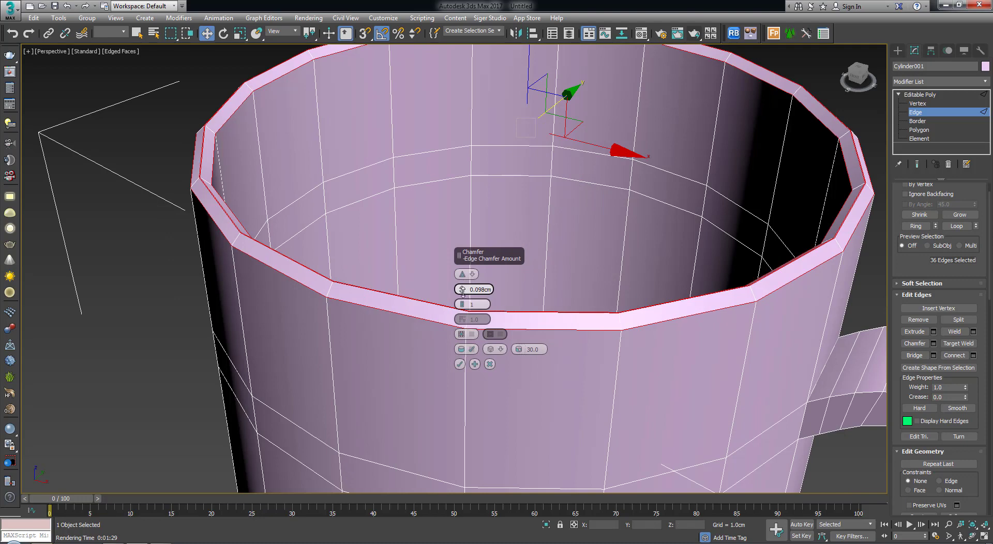
pyautogui.moveTo(462, 293); pyautogui.dragTo(463, 303)
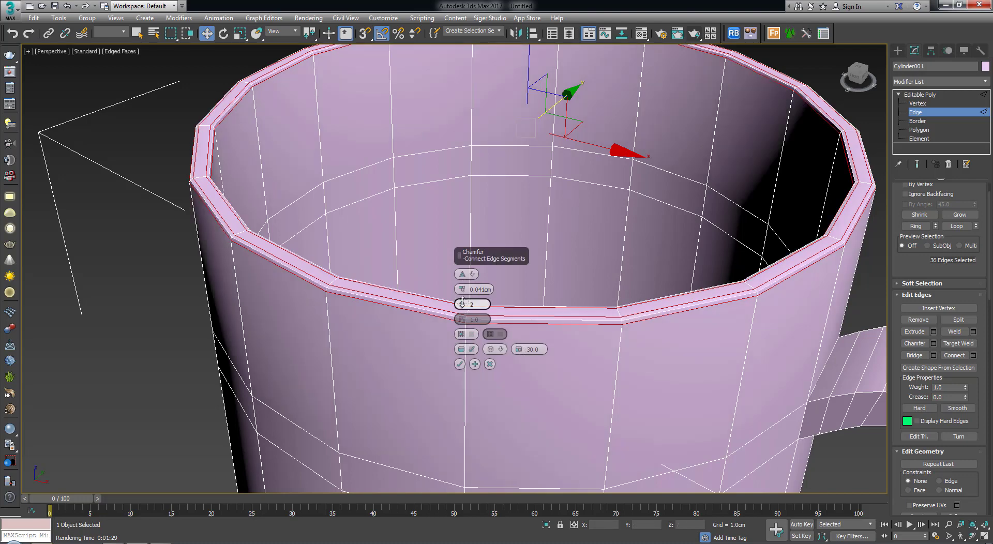
pyautogui.click(459, 364)
pyautogui.moveTo(539, 345)
pyautogui.mouseDown(button='middle')
pyautogui.moveTo(498, 339)
pyautogui.moveTo(564, 295)
pyautogui.mouseUp(button='middle')
pyautogui.scroll(-5, 498, 339)
pyautogui.scroll(-3, 565, 295)
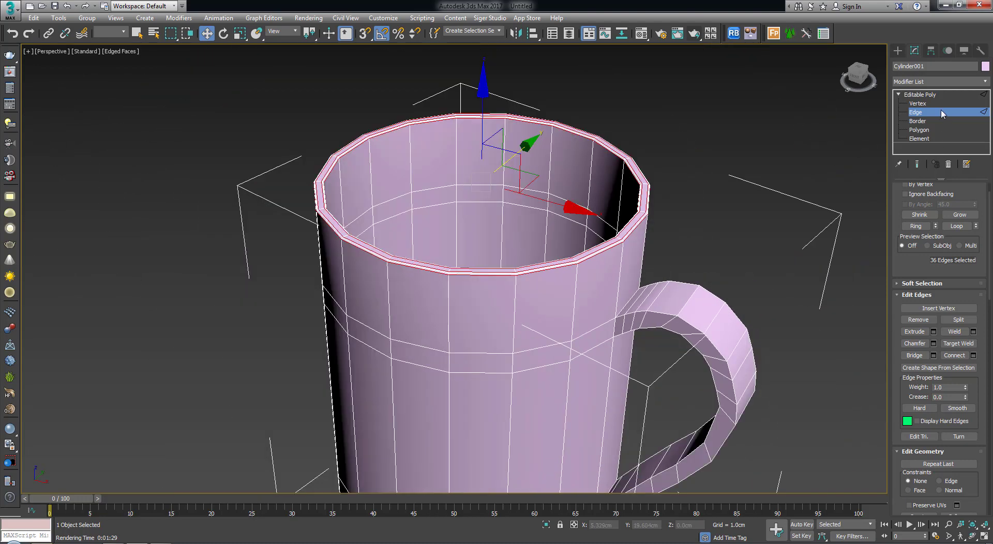
# Leave Edge level, turn off Edged Faces with F4, and reselect the mug.
pyautogui.click(942, 114)
pyautogui.click(758, 296)
pyautogui.moveTo(776, 321); pyautogui.dragTo(764, 305, button='middle')
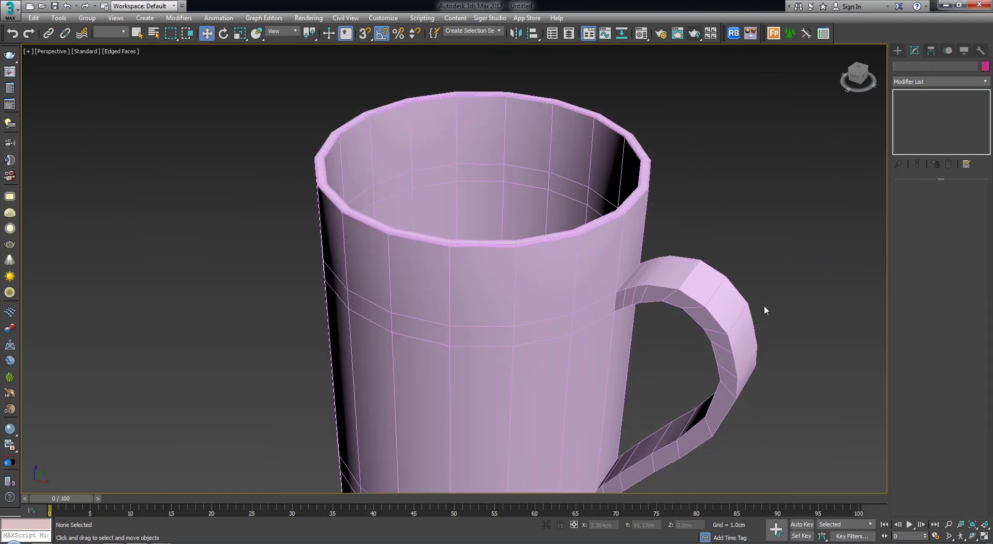
pyautogui.scroll(-4, 764, 306)
pyautogui.press('F4')
pyautogui.moveTo(621, 310)
pyautogui.keyDown('alt'); pyautogui.mouseDown(button='middle')
pyautogui.moveTo(623, 298)
pyautogui.moveTo(616, 304)
pyautogui.mouseUp(button='middle'); pyautogui.keyUp('alt')
pyautogui.click(612, 251)
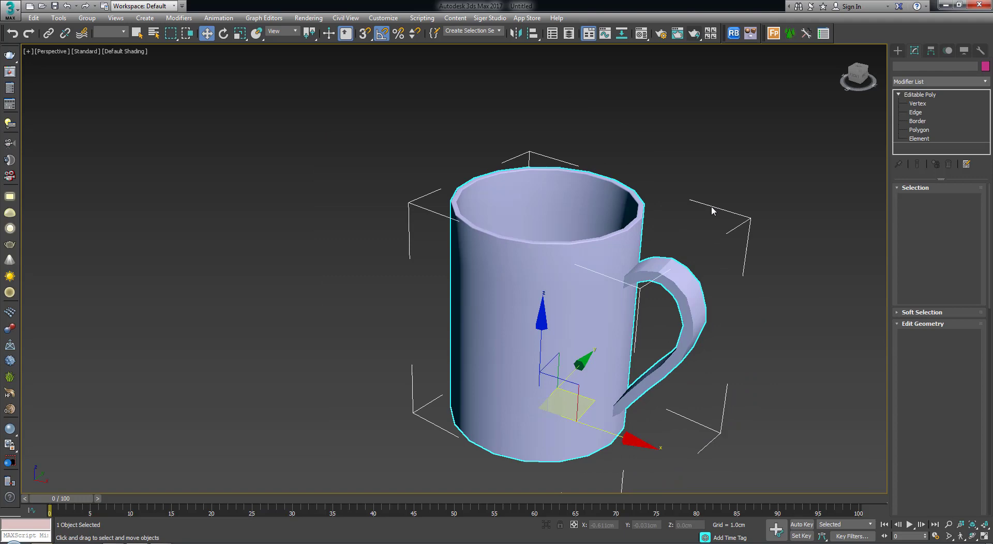
pyautogui.click(926, 83)
# Add a MeshSmooth modifier (NURMS, 1 iteration) to the mug and select its Edge level.
pyautogui.press('e')
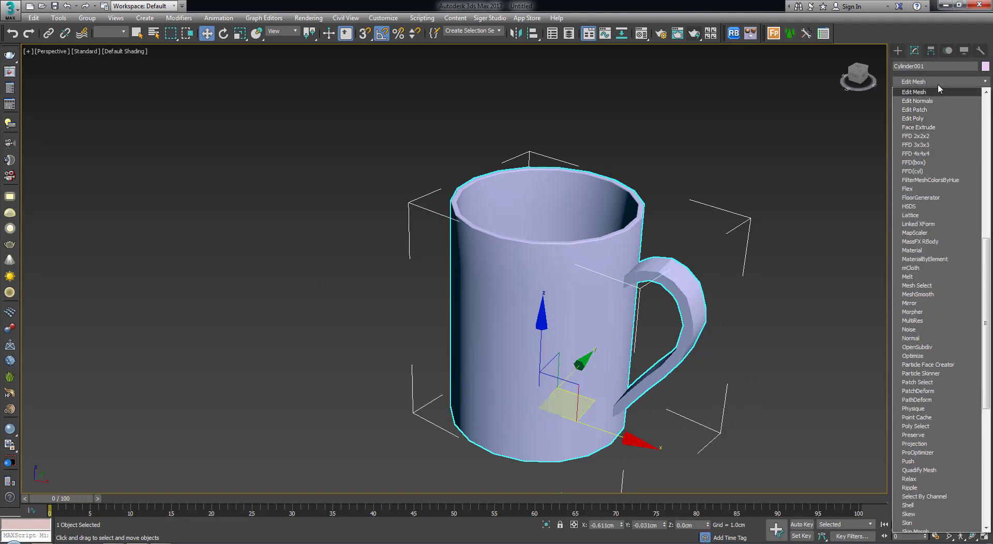
pyautogui.press('BackSpace')
pyautogui.write('m')
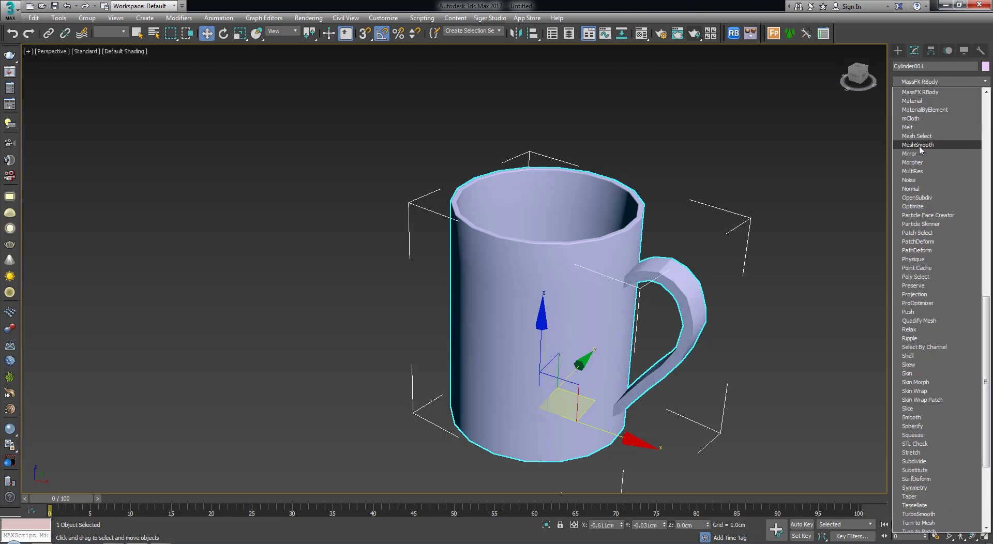
pyautogui.click(918, 145)
pyautogui.moveTo(691, 278)
pyautogui.keyDown('alt'); pyautogui.mouseDown(button='middle')
pyautogui.moveTo(644, 283)
pyautogui.moveTo(676, 203)
pyautogui.moveTo(664, 290)
pyautogui.mouseUp(button='middle'); pyautogui.keyUp('alt')
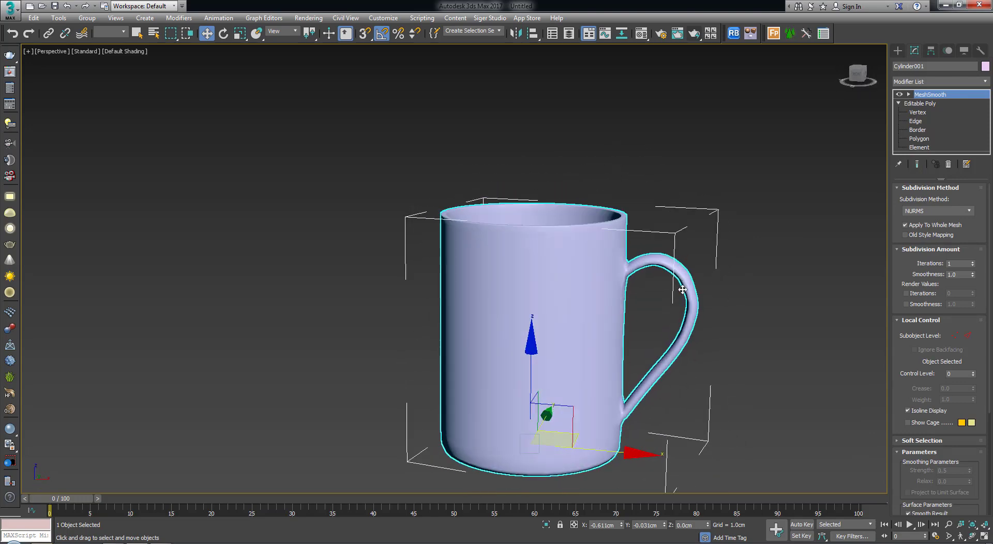
pyautogui.scroll(5, 653, 304)
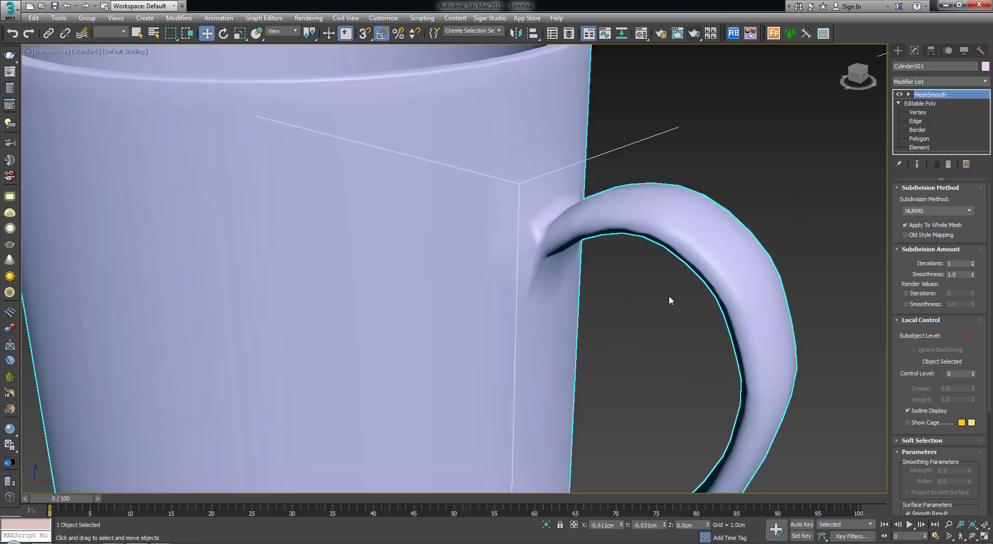
pyautogui.scroll(3, 668, 295)
pyautogui.scroll(-5, 651, 246)
pyautogui.moveTo(660, 259); pyautogui.dragTo(658, 253, button='middle')
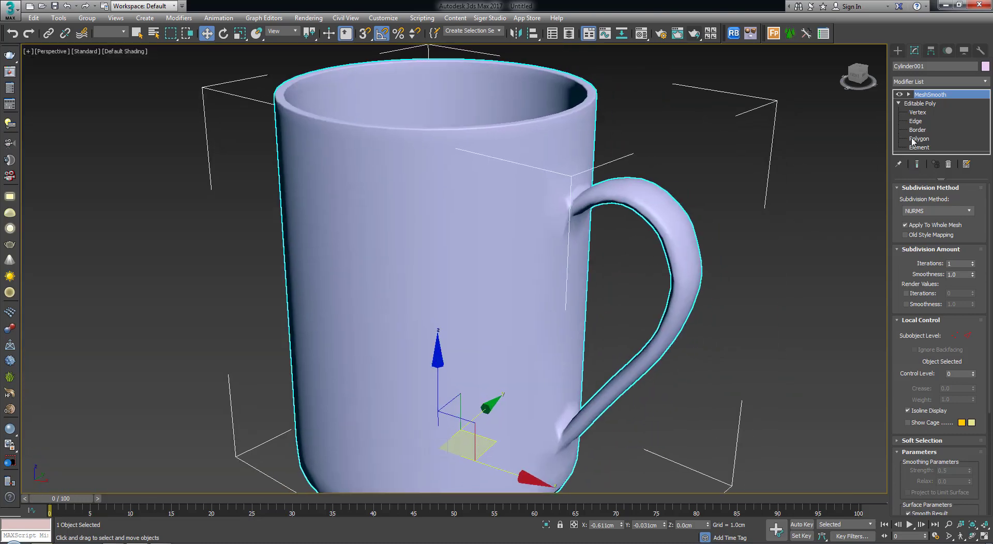
pyautogui.click(917, 122)
# With edges shown, Shift-drag the upper handle-end edge to extrude new faces into the mug body.
pyautogui.scroll(2, 572, 216)
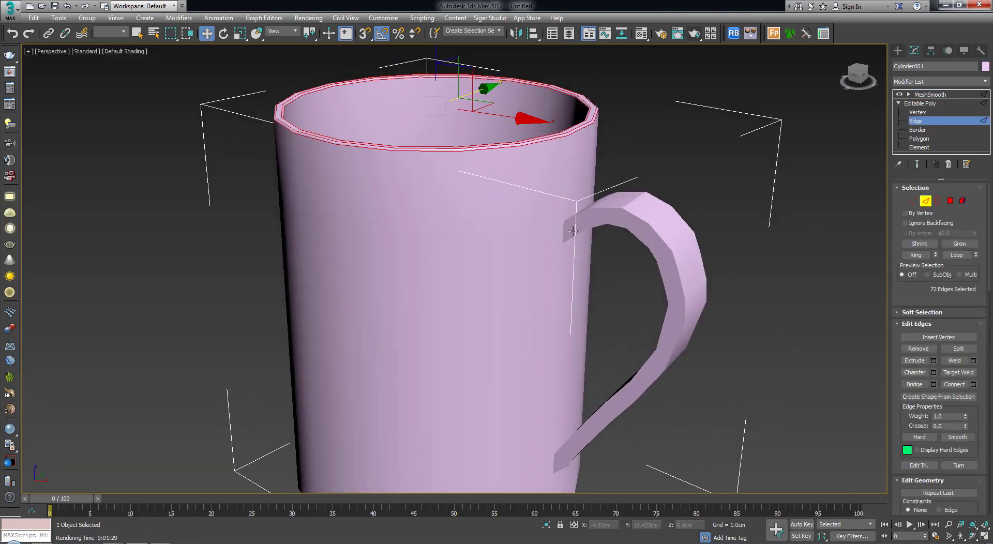
pyautogui.scroll(1, 572, 219)
pyautogui.scroll(1, 572, 221)
pyautogui.press('F4')
pyautogui.scroll(2, 573, 220)
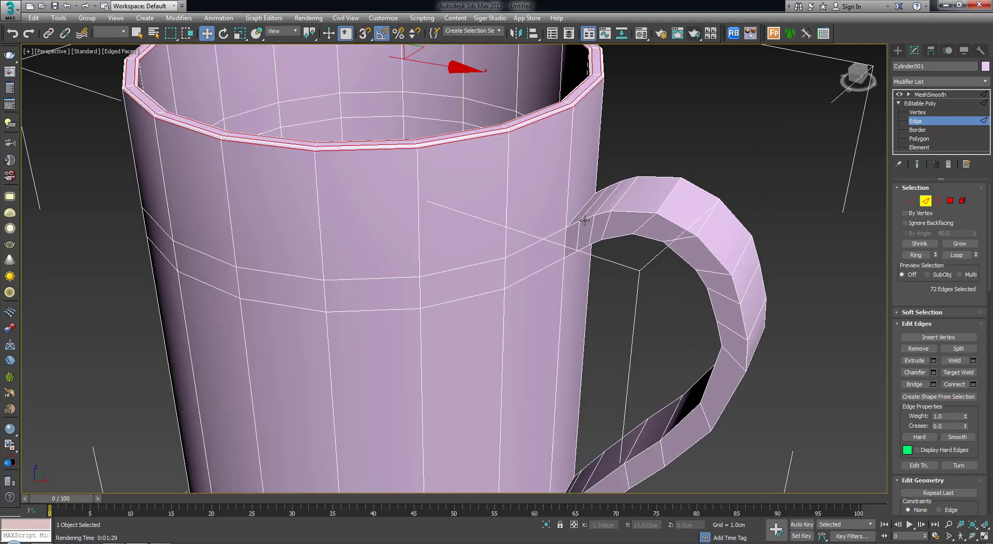
pyautogui.scroll(2, 571, 215)
pyautogui.click(577, 201)
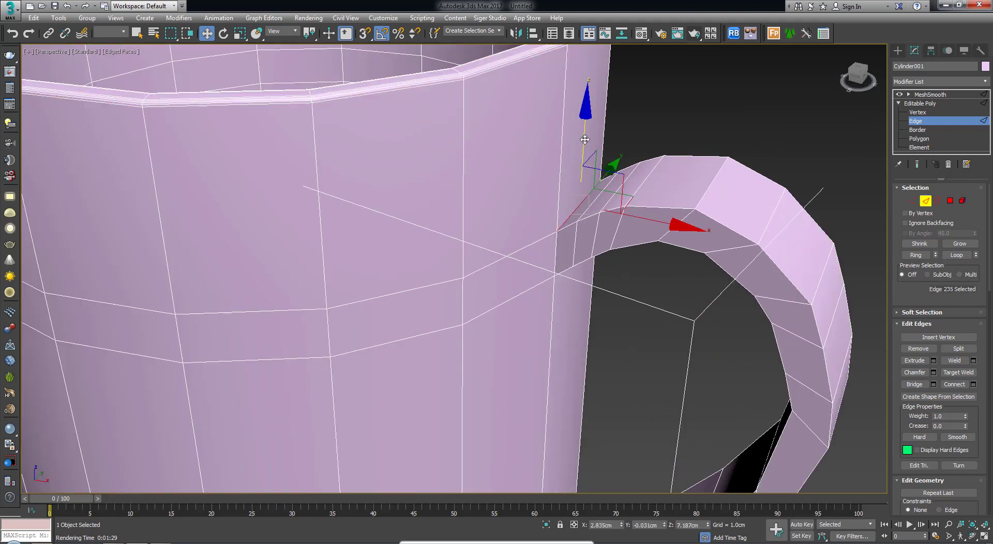
pyautogui.moveTo(578, 140); pyautogui.dragTo(583, 181)
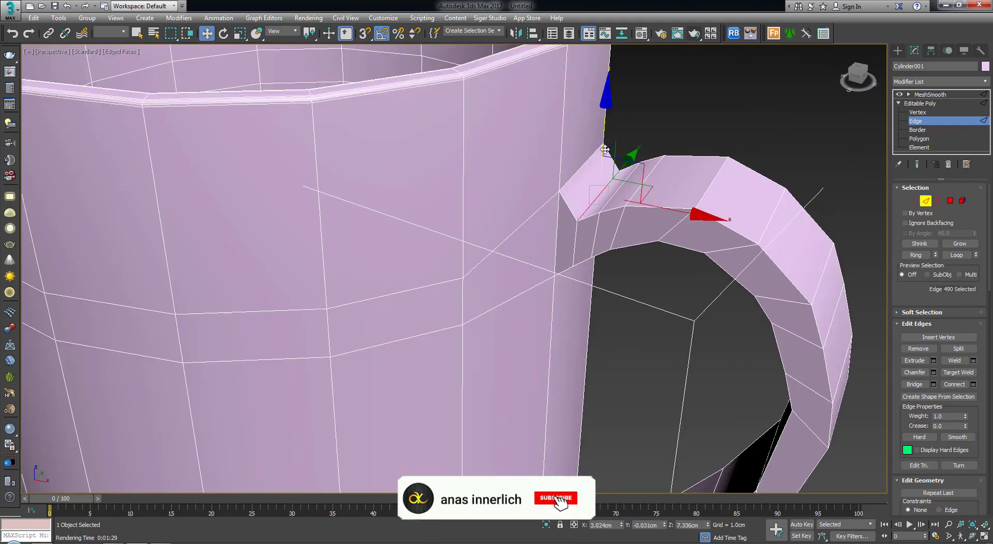
pyautogui.keyDown('alt'); pyautogui.moveTo(582, 182); pyautogui.dragTo(581, 189, button='middle'); pyautogui.keyUp('alt')
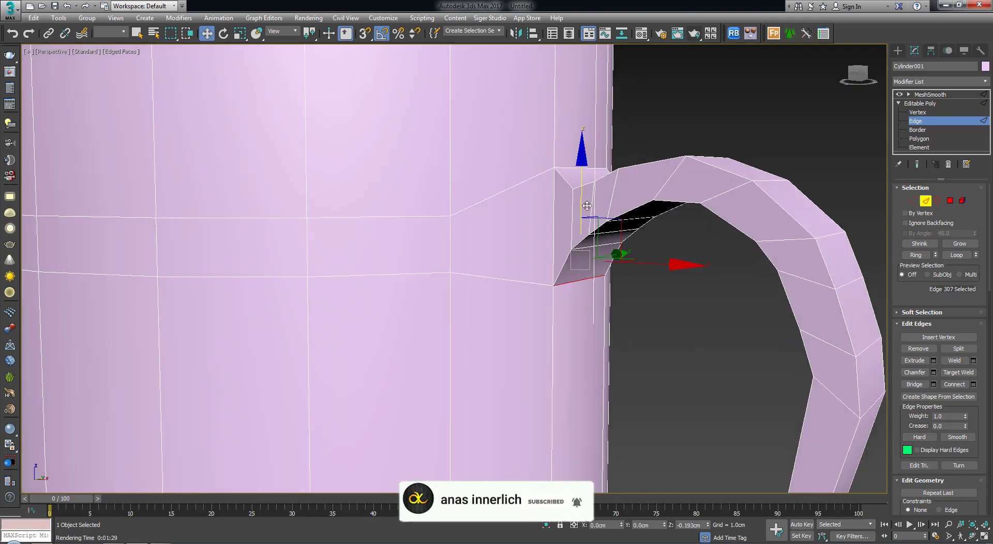
pyautogui.keyDown('shift'); pyautogui.moveTo(581, 190); pyautogui.dragTo(588, 207); pyautogui.keyUp('shift')
pyautogui.keyDown('alt'); pyautogui.moveTo(588, 207); pyautogui.dragTo(588, 274, button='middle'); pyautogui.keyUp('alt')
pyautogui.scroll(-5, 590, 209)
pyautogui.scroll(3, 589, 275)
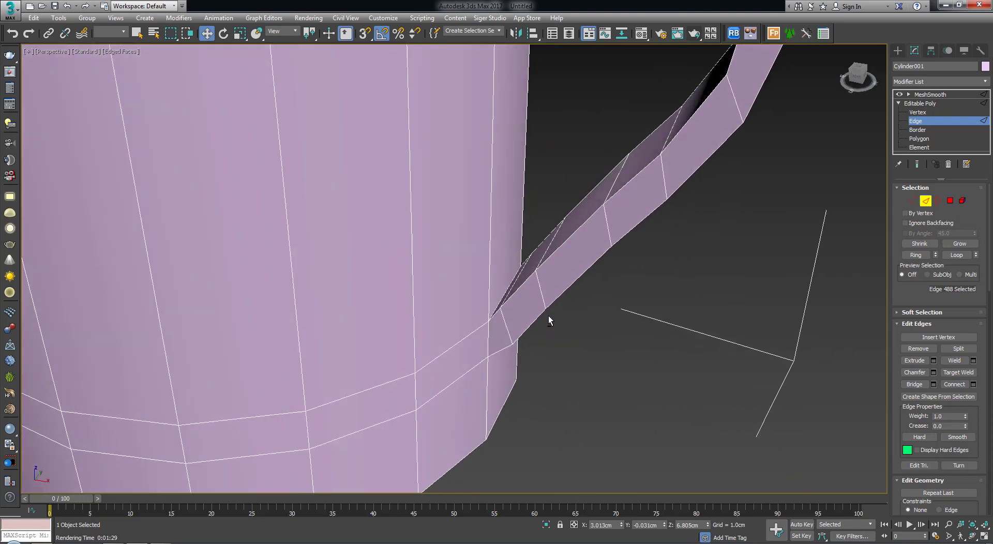
# Extrude the handle's base edges into new faces reaching the mug body.
pyautogui.click(501, 311)
pyautogui.scroll(2, 501, 312)
pyautogui.keyDown('shift'); pyautogui.moveTo(510, 202); pyautogui.dragTo(543, 274); pyautogui.keyUp('shift')
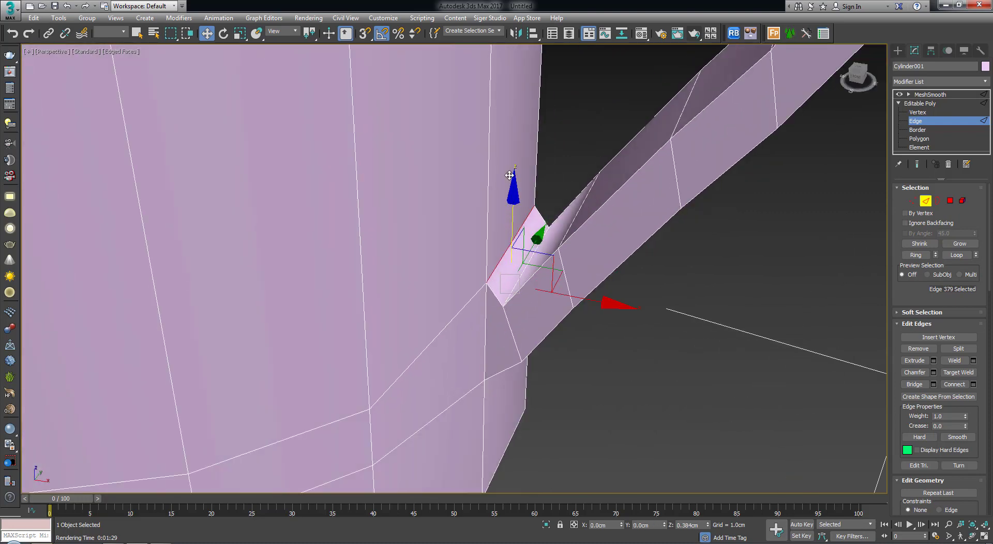
pyautogui.keyDown('alt'); pyautogui.moveTo(543, 274); pyautogui.dragTo(518, 358, button='middle'); pyautogui.keyUp('alt')
pyautogui.click(518, 358)
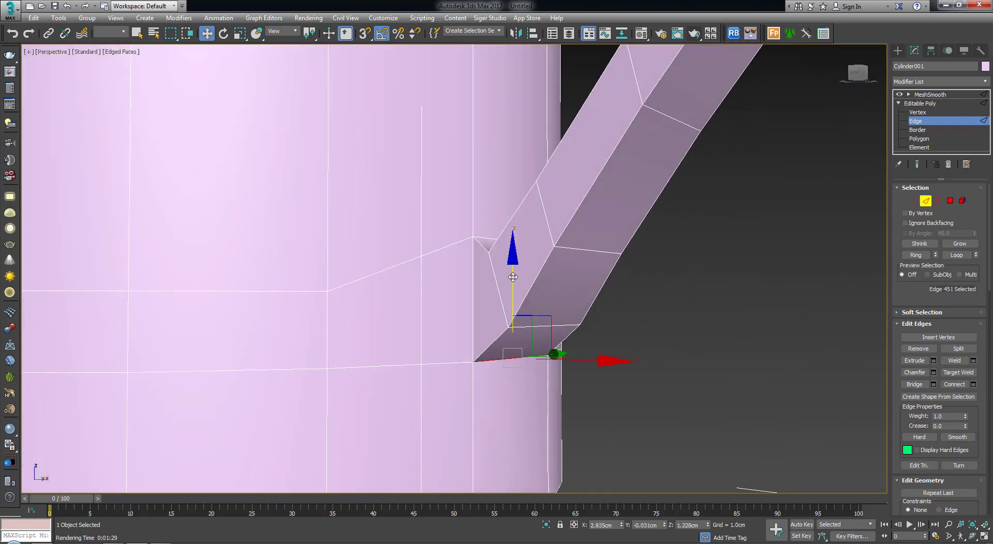
pyautogui.scroll(-3, 559, 310)
pyautogui.scroll(-2, 570, 311)
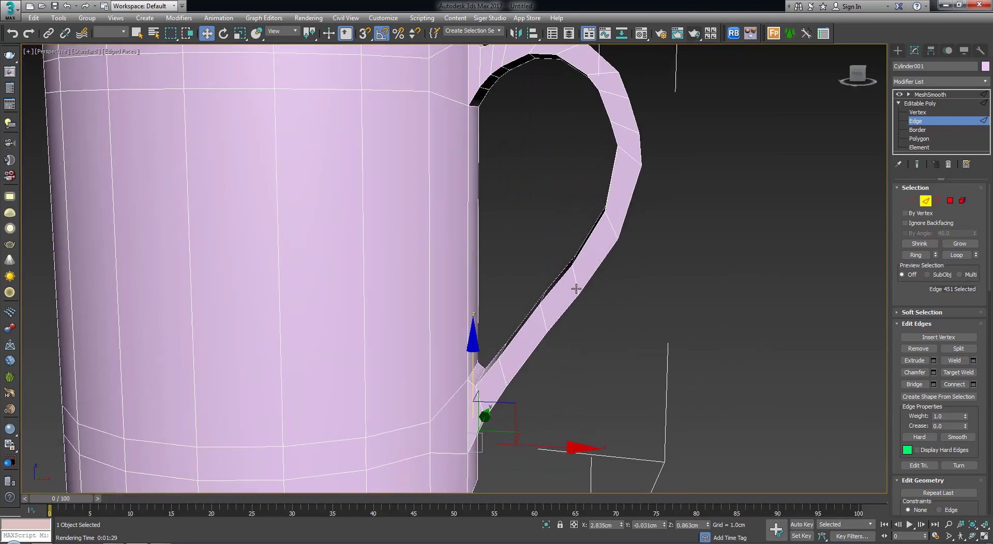
# In Front view, pull two handle vertices up and right, then return to Editable Poly top level.
pyautogui.press('f')
pyautogui.scroll(3, 550, 290)
pyautogui.click(912, 201)
pyautogui.scroll(3, 549, 285)
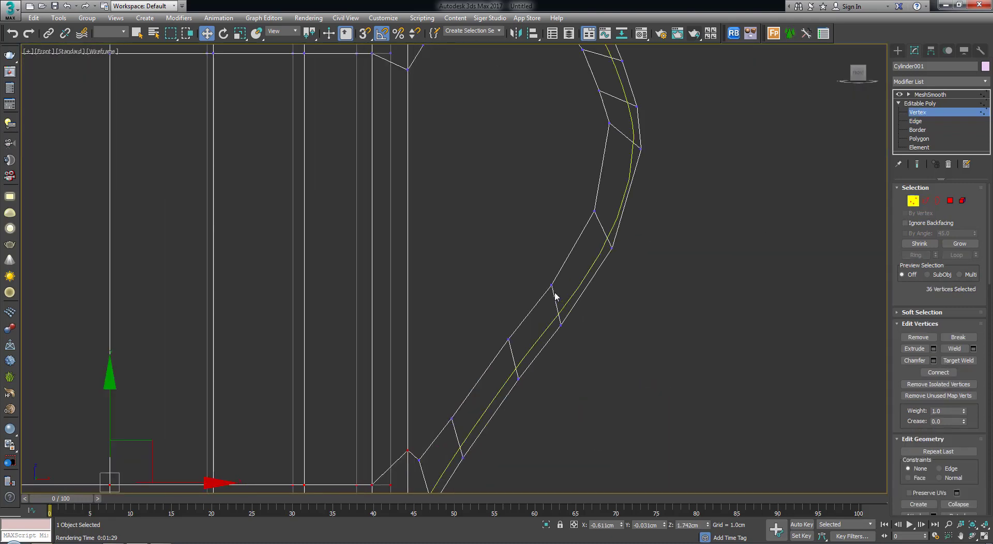
pyautogui.click(549, 284)
pyautogui.moveTo(582, 242); pyautogui.dragTo(648, 84)
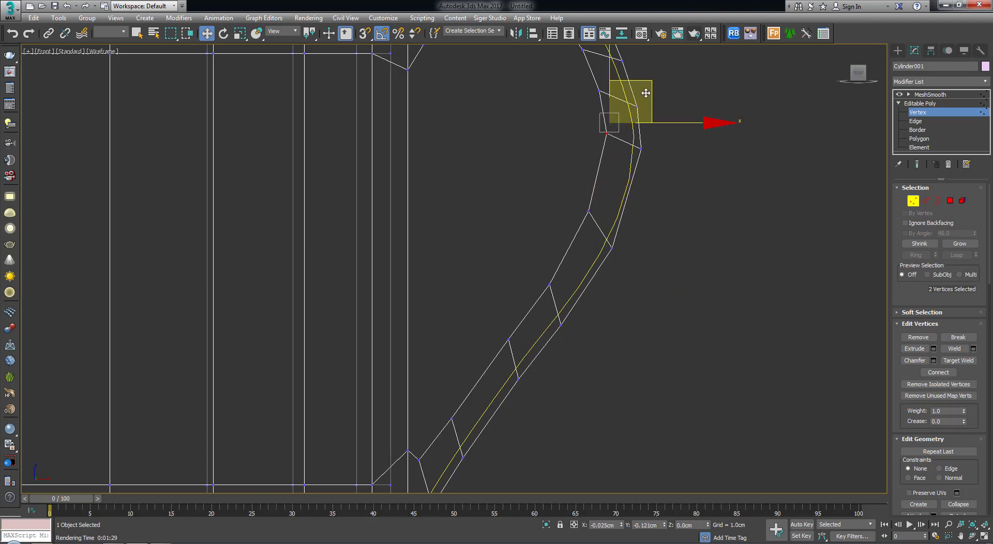
pyautogui.hotkey('alt', 'w')
pyautogui.hotkey('alt', 'w')
pyautogui.scroll(-3, 593, 361)
pyautogui.keyDown('alt'); pyautogui.moveTo(593, 361); pyautogui.dragTo(580, 366, button='middle'); pyautogui.keyUp('alt')
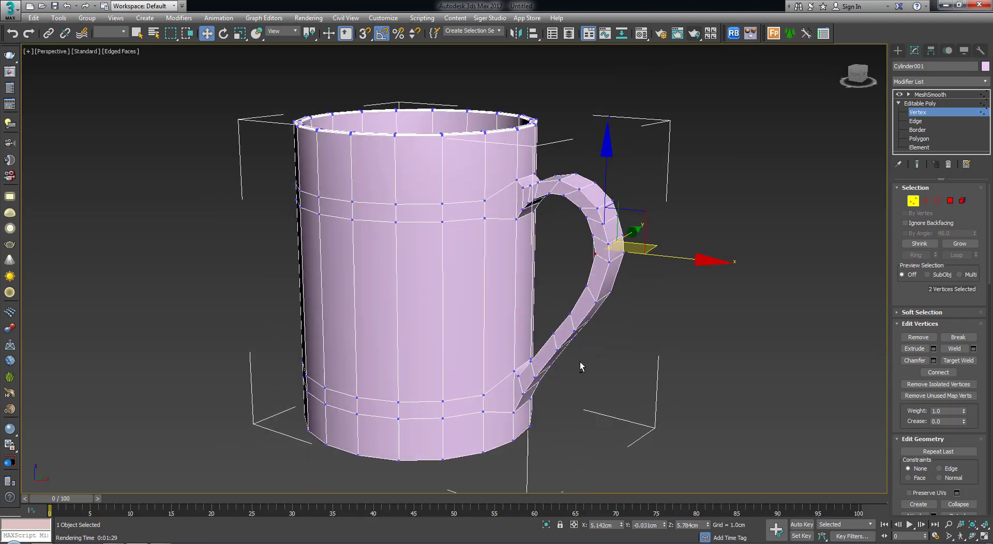
pyautogui.click(926, 103)
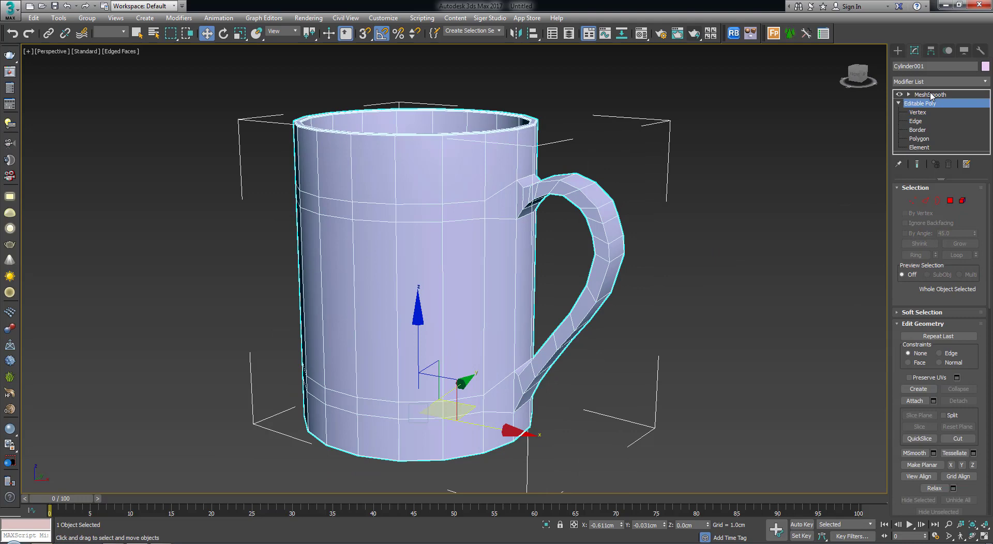
# Show the MeshSmooth result with edges hidden and raise its Iterations from 1 to 3.
pyautogui.click(931, 95)
pyautogui.click(653, 248)
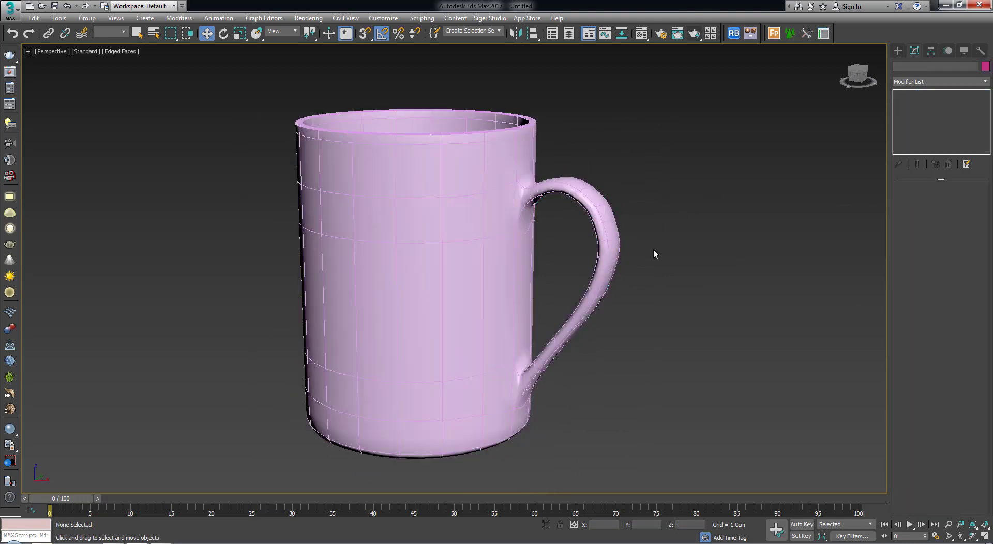
pyautogui.press('F4')
pyautogui.click(603, 288)
pyautogui.keyDown('alt'); pyautogui.moveTo(603, 288); pyautogui.dragTo(514, 237, button='middle'); pyautogui.keyUp('alt')
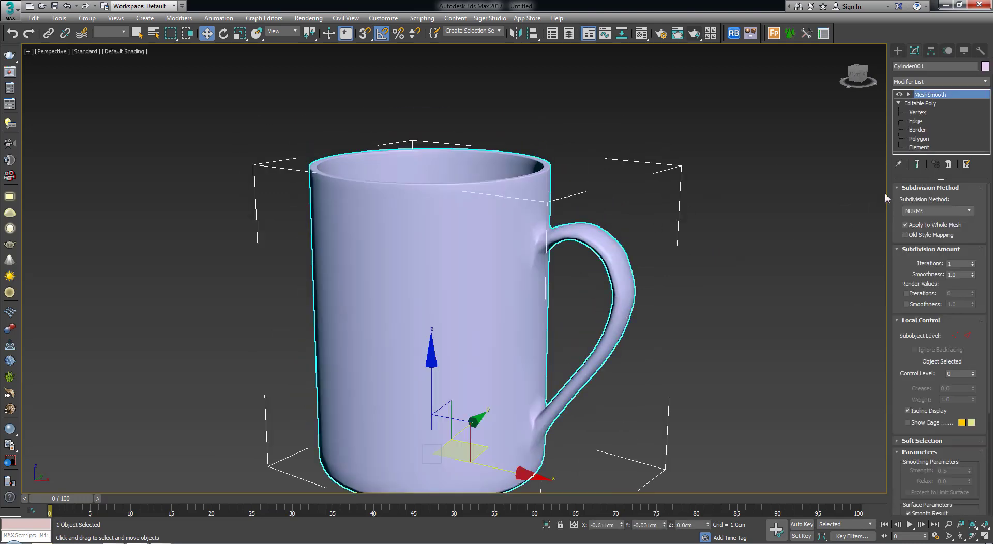
pyautogui.click(973, 261)
pyautogui.click(973, 261)
pyautogui.moveTo(749, 262)
pyautogui.keyDown('alt'); pyautogui.mouseDown(button='middle')
pyautogui.moveTo(675, 280)
pyautogui.moveTo(740, 271)
pyautogui.moveTo(703, 235)
pyautogui.moveTo(724, 278)
pyautogui.moveTo(747, 291)
pyautogui.moveTo(653, 271)
pyautogui.moveTo(562, 282)
pyautogui.moveTo(581, 262)
pyautogui.moveTo(552, 262)
pyautogui.mouseUp(button='middle'); pyautogui.keyUp('alt')
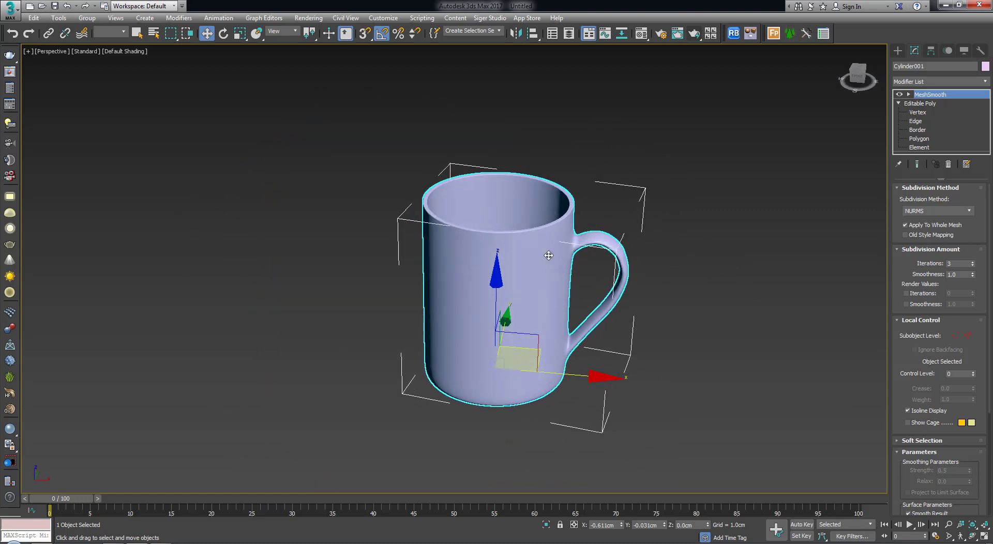
pyautogui.keyDown('alt'); pyautogui.moveTo(455, 225); pyautogui.dragTo(430, 241, button='middle'); pyautogui.keyUp('alt')
# Unhide the studio room objects around the mug from the viewport right-click menu.
pyautogui.rightClick(436, 228)
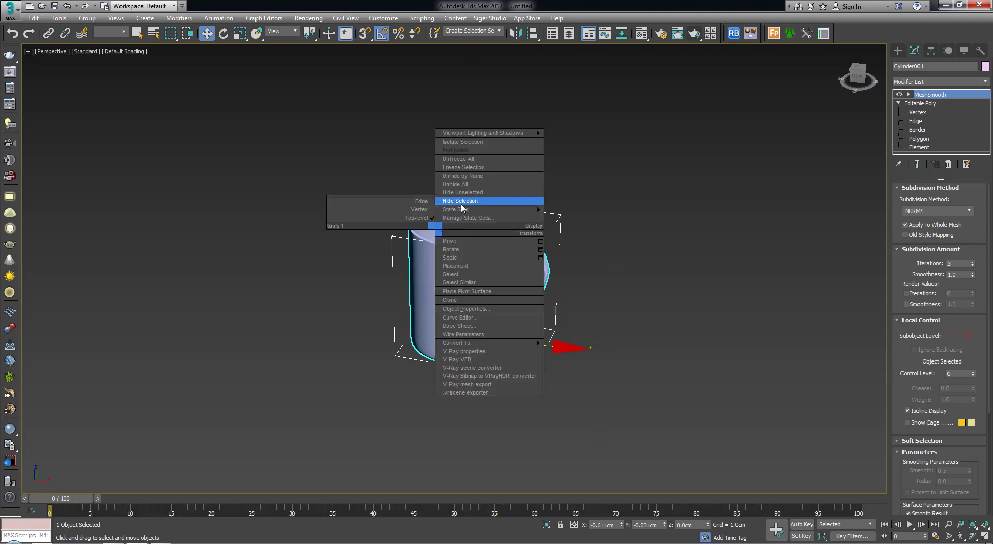
pyautogui.click(469, 185)
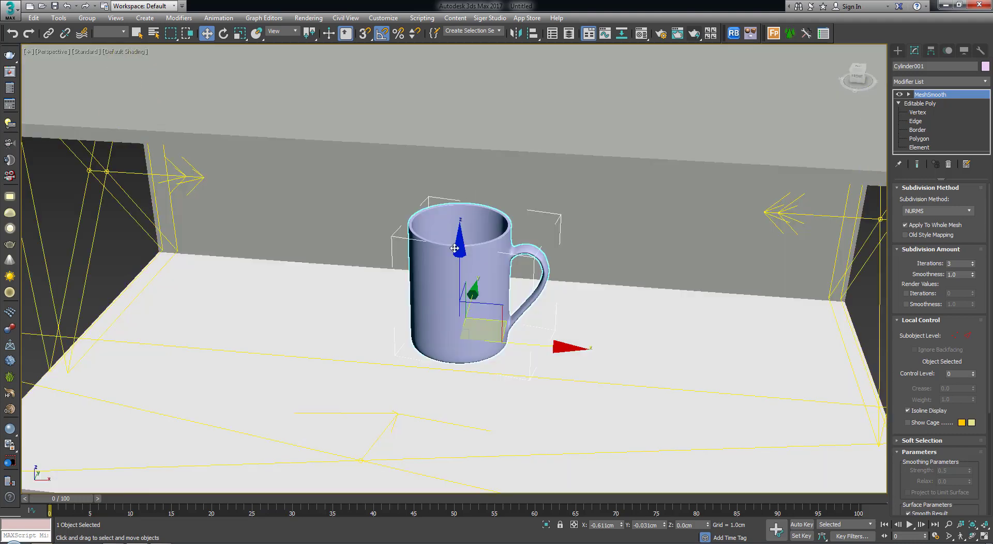
pyautogui.moveTo(450, 254)
pyautogui.mouseDown(button='middle')
pyautogui.moveTo(432, 265)
pyautogui.moveTo(414, 240)
pyautogui.moveTo(419, 256)
pyautogui.mouseUp(button='middle')
pyautogui.scroll(-5, 433, 265)
# Zoom out in the Front and Perspective views until the whole studio set and lights show.
pyautogui.hotkey('alt', 'w')
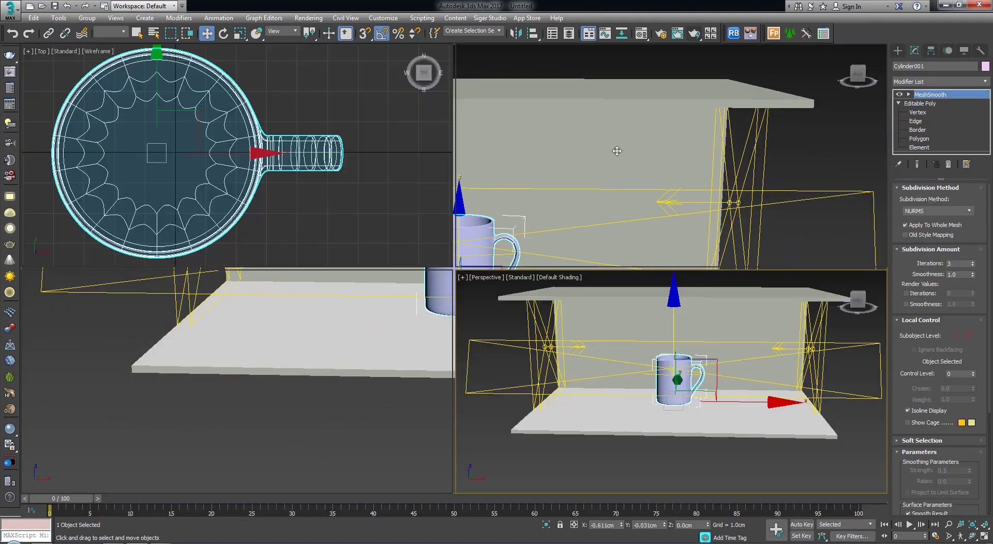
pyautogui.hotkey('alt', 'w')
pyautogui.moveTo(519, 202); pyautogui.dragTo(586, 201, button='middle')
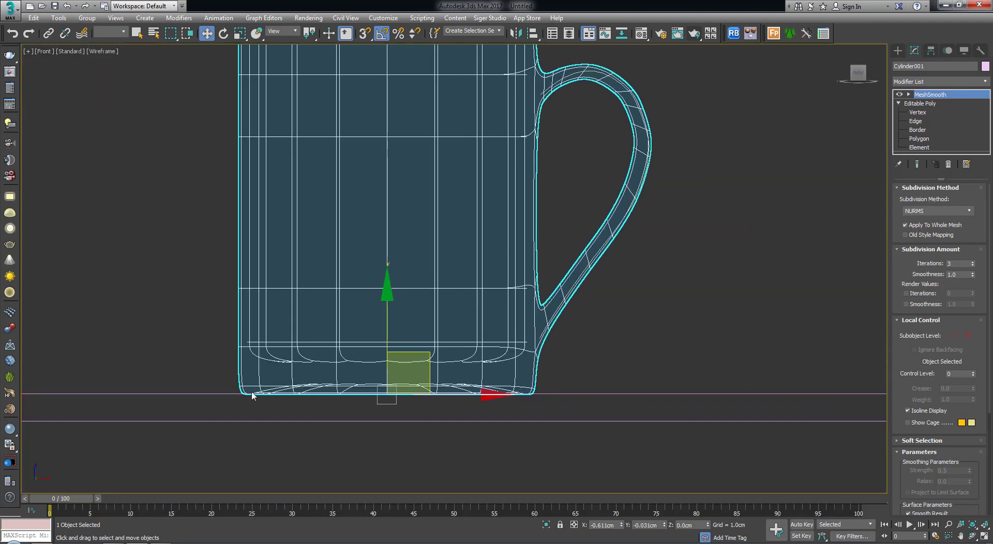
pyautogui.scroll(5, 255, 412)
pyautogui.scroll(-5, 302, 392)
pyautogui.scroll(-3, 379, 359)
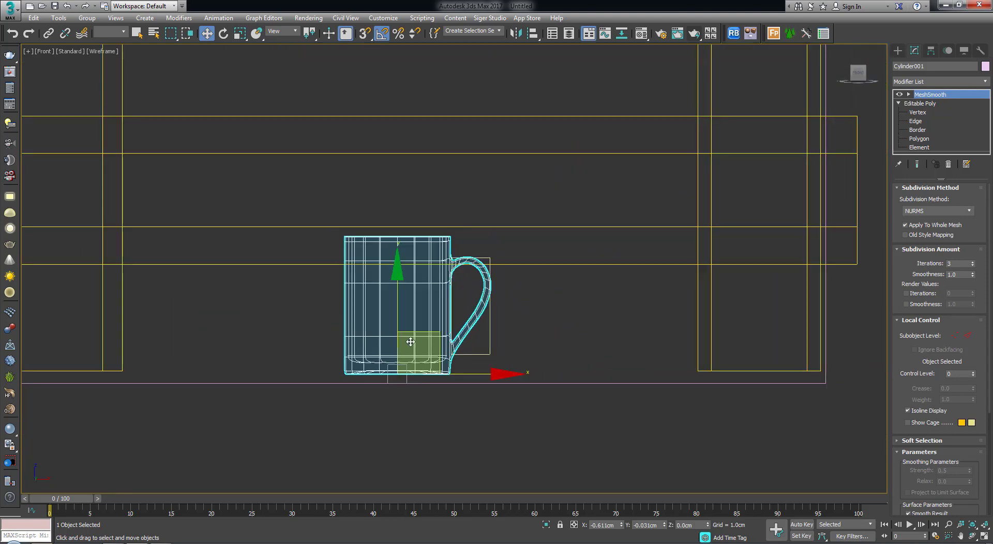
pyautogui.moveTo(411, 342); pyautogui.dragTo(425, 345, button='middle')
pyautogui.scroll(-3, 426, 345)
pyautogui.hotkey('alt', 'w')
pyautogui.hotkey('alt', 'w')
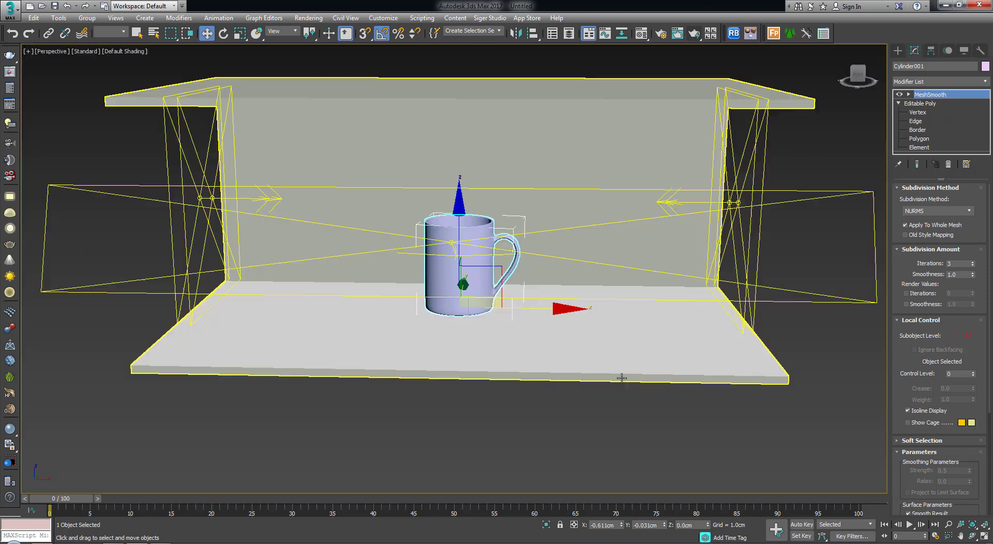
pyautogui.press('z')
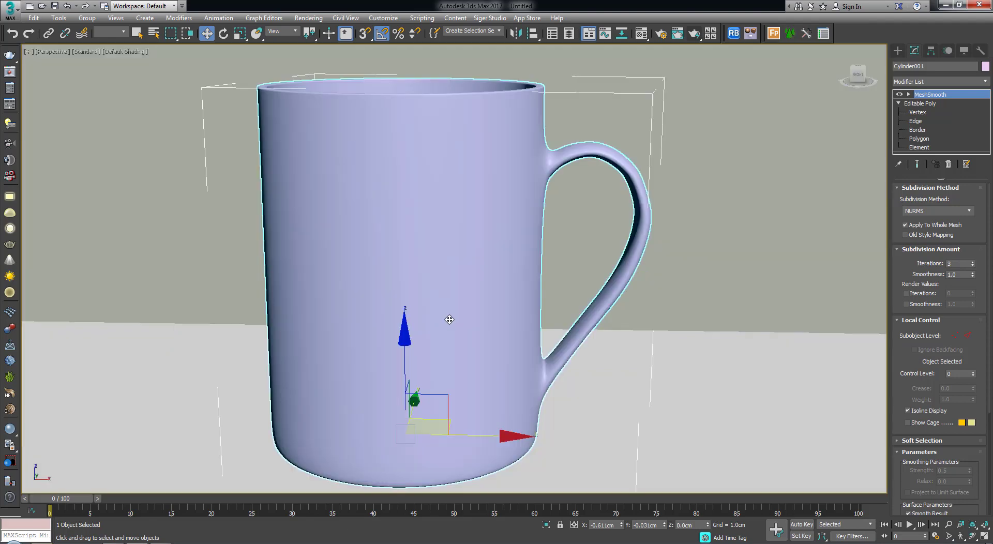
pyautogui.scroll(-2, 449, 320)
pyautogui.scroll(-2, 456, 317)
pyautogui.scroll(-2, 468, 313)
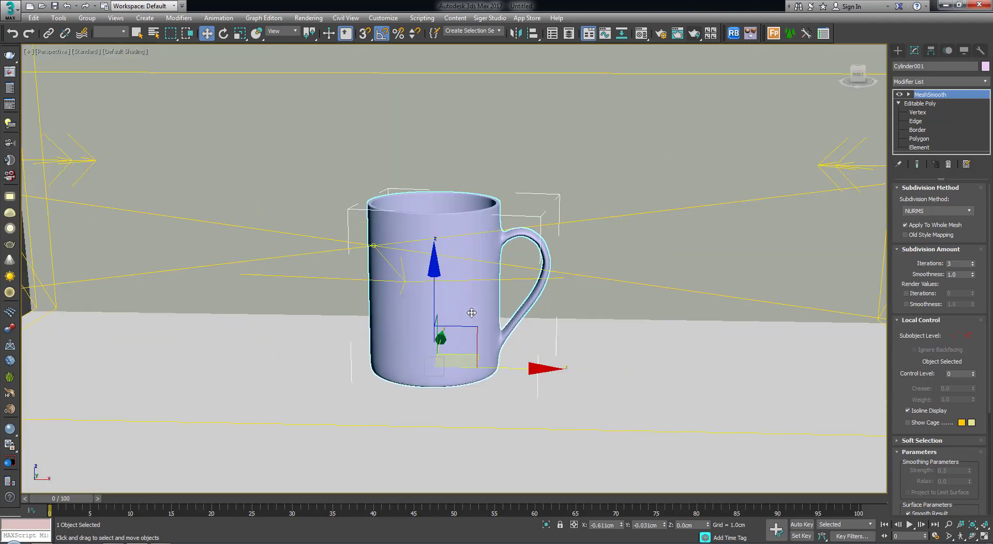
pyautogui.scroll(-3, 474, 313)
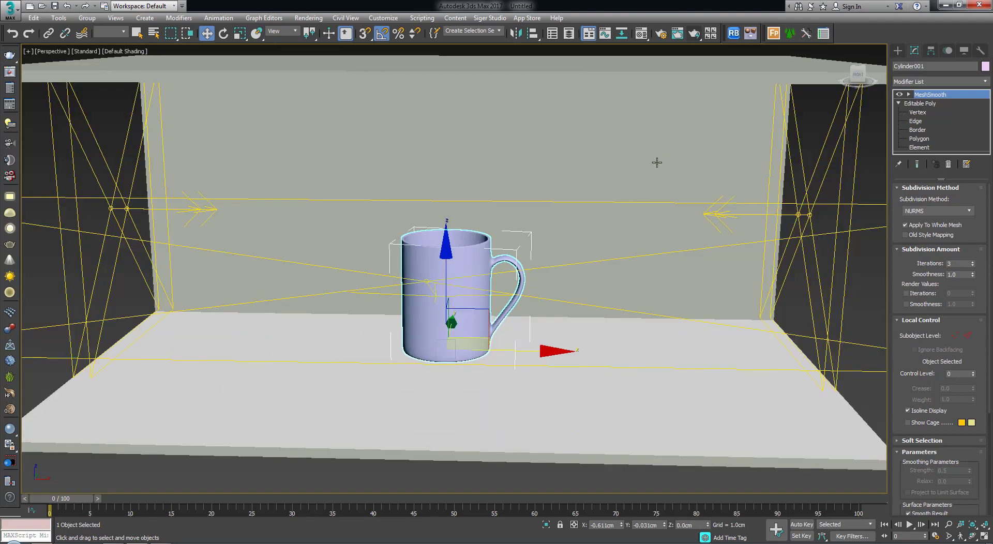
# Load the FROM ALEX render preset and set the output width to 1200 for a 1200 × 900 frame.
pyautogui.click(311, 18)
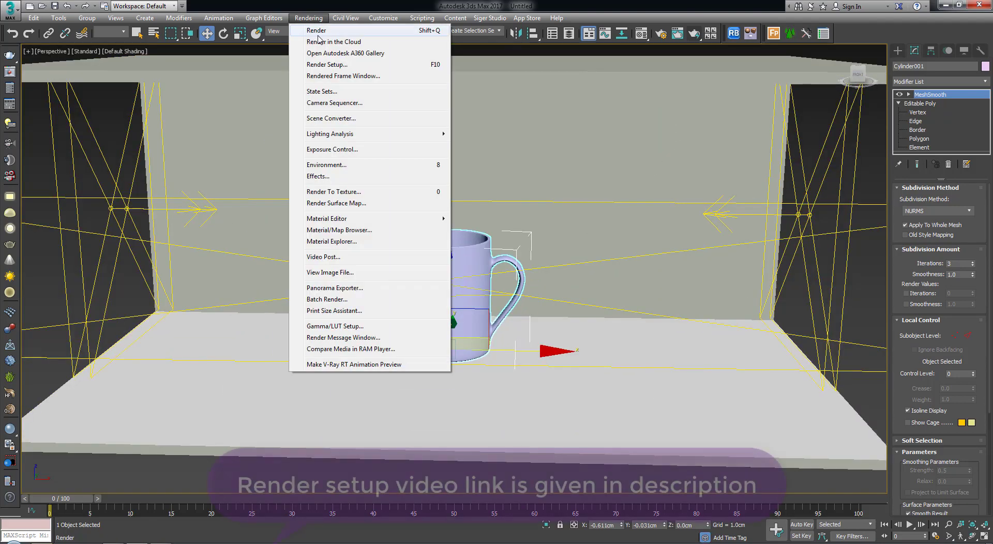
pyautogui.click(338, 66)
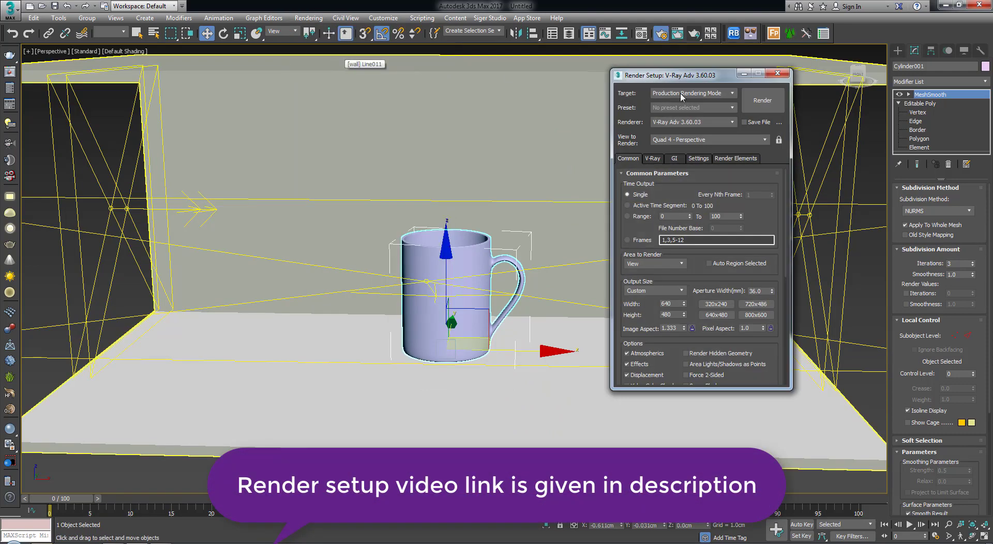
pyautogui.click(688, 108)
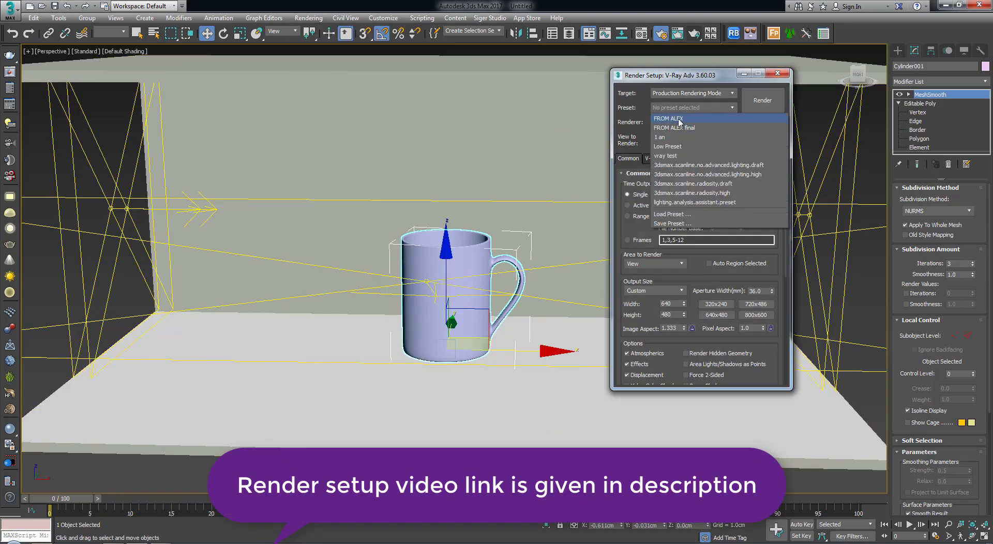
pyautogui.click(680, 118)
pyautogui.click(133, 237)
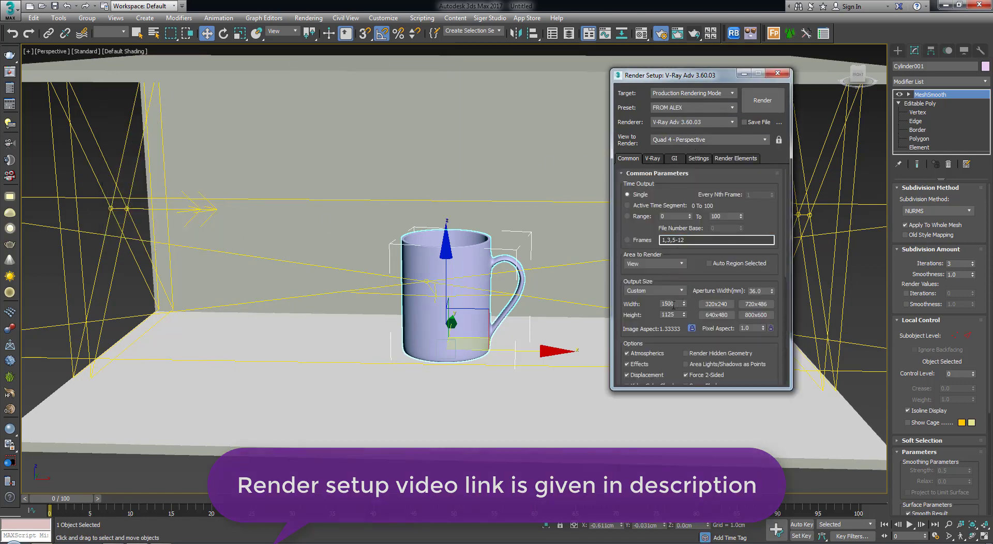
pyautogui.moveTo(683, 304); pyautogui.dragTo(623, 303)
pyautogui.write('12')
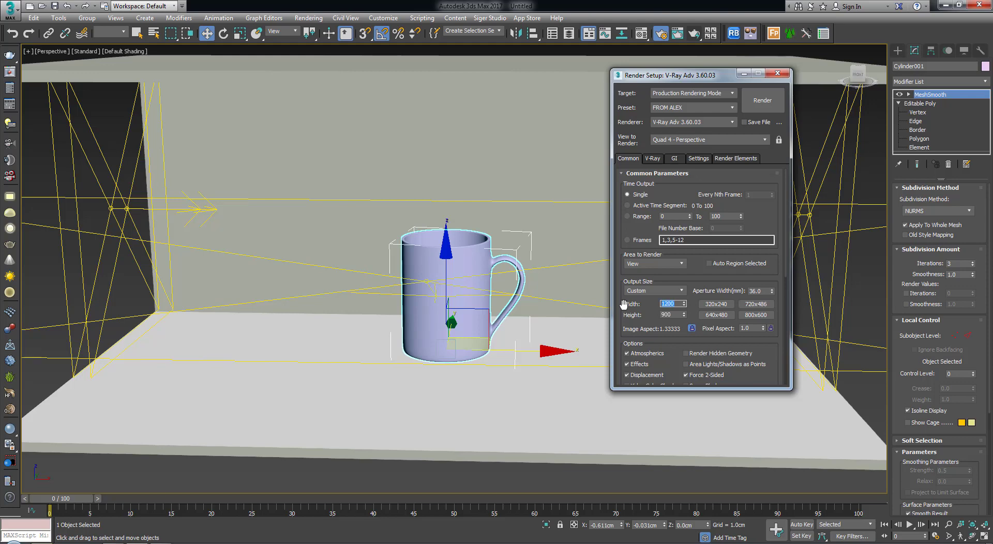
pyautogui.click(780, 76)
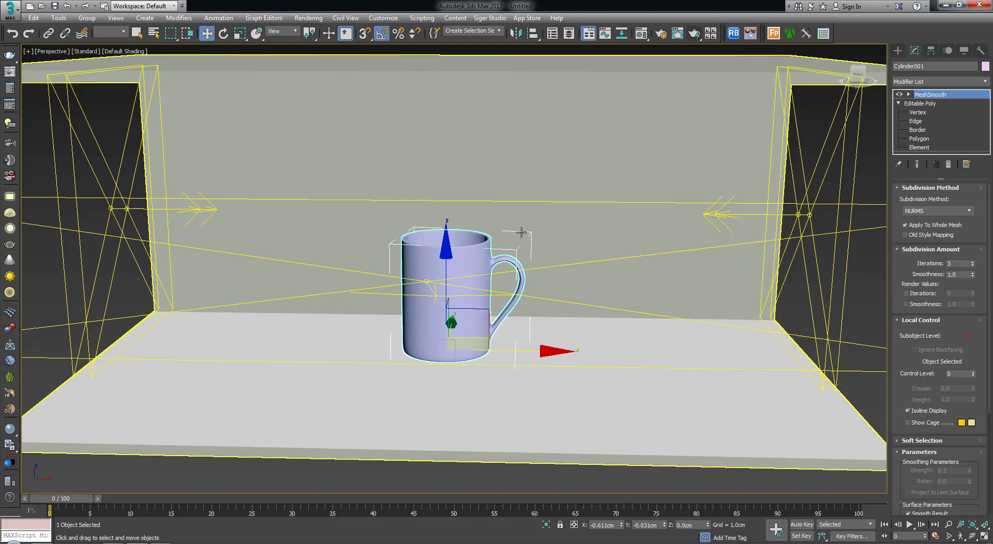
# Turn on Safe Frame, frame the mug large in Perspective, and start a V-Ray render.
pyautogui.hotkey('shift', 'f')
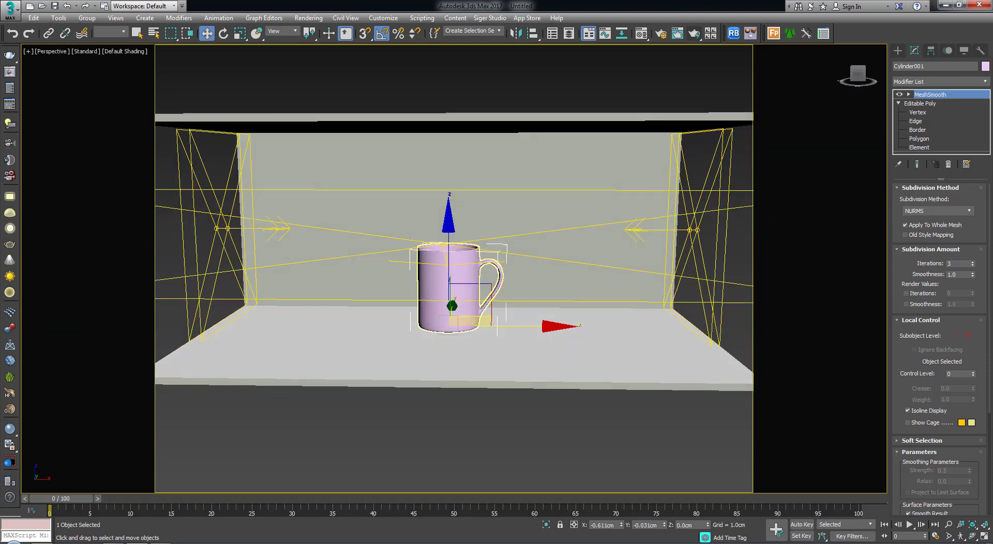
pyautogui.scroll(2, 480, 256)
pyautogui.scroll(2, 480, 256)
pyautogui.scroll(3, 481, 257)
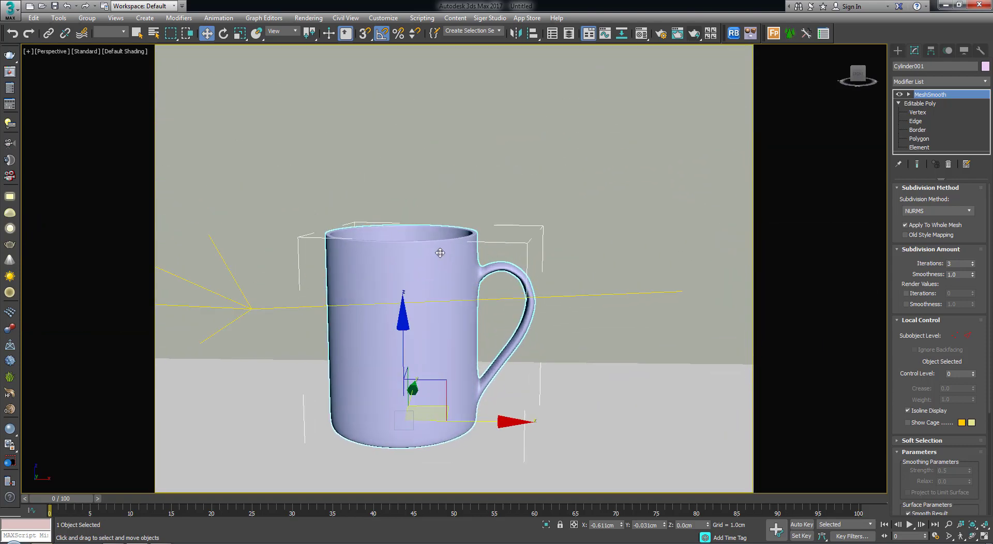
pyautogui.moveTo(442, 251)
pyautogui.mouseDown(button='middle')
pyautogui.moveTo(468, 214)
pyautogui.moveTo(464, 200)
pyautogui.mouseUp(button='middle')
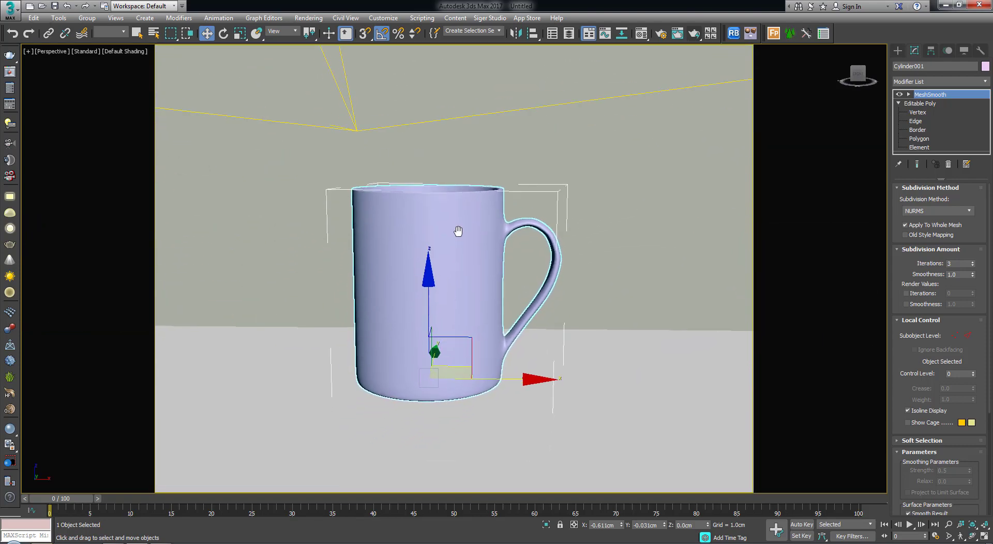
pyautogui.scroll(1, 458, 238)
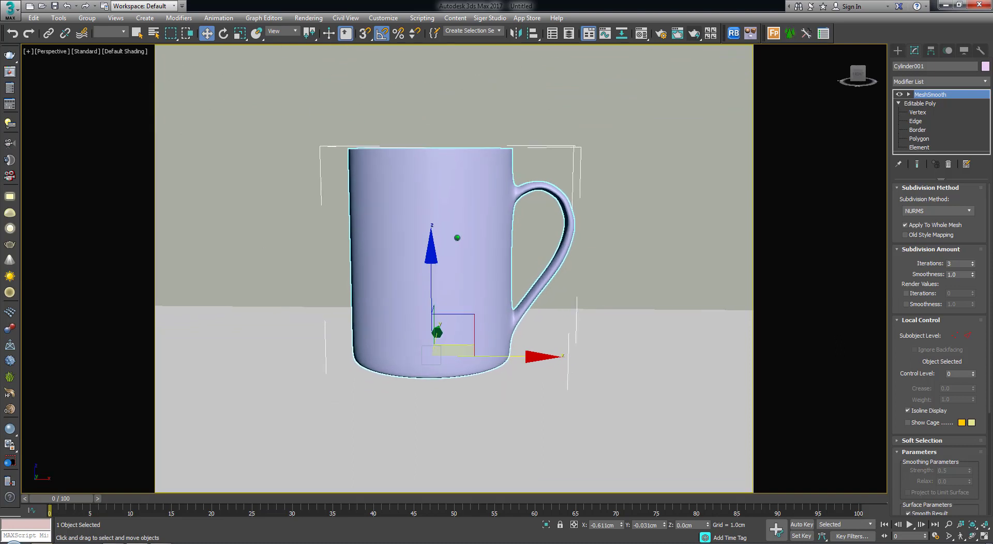
pyautogui.moveTo(457, 231); pyautogui.dragTo(495, 247, button='middle')
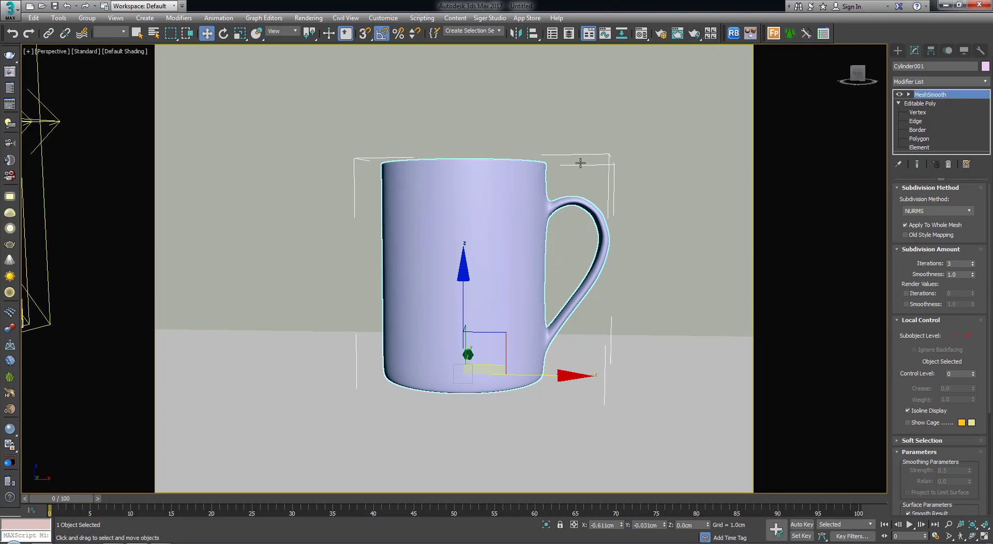
pyautogui.click(692, 35)
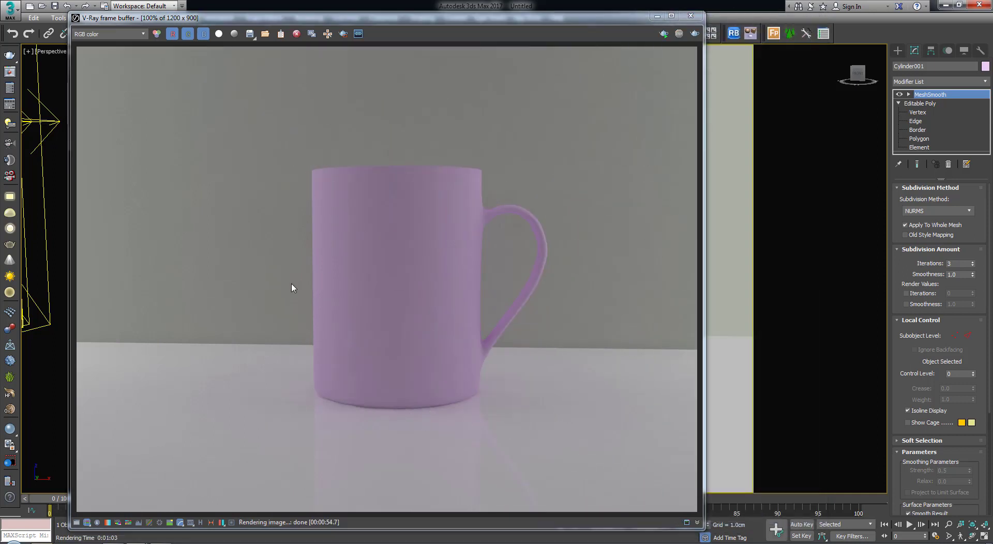
# Close the V-Ray frame buffer once the 1200 × 900 render has finished.
pyautogui.click(691, 16)
# Assign a VRayHDRI map as the Environment Map in Environment and Effects.
pyautogui.click(218, 18)
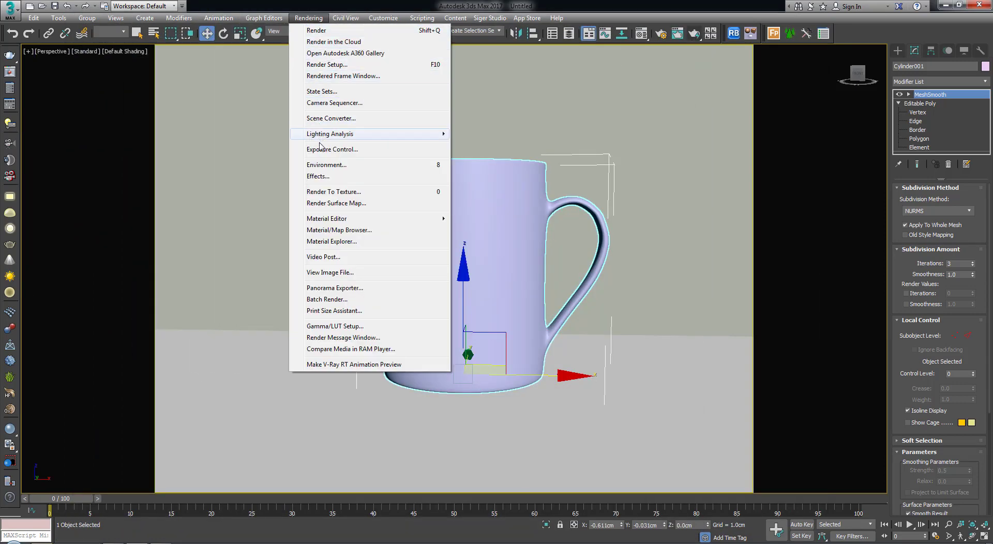
pyautogui.click(338, 167)
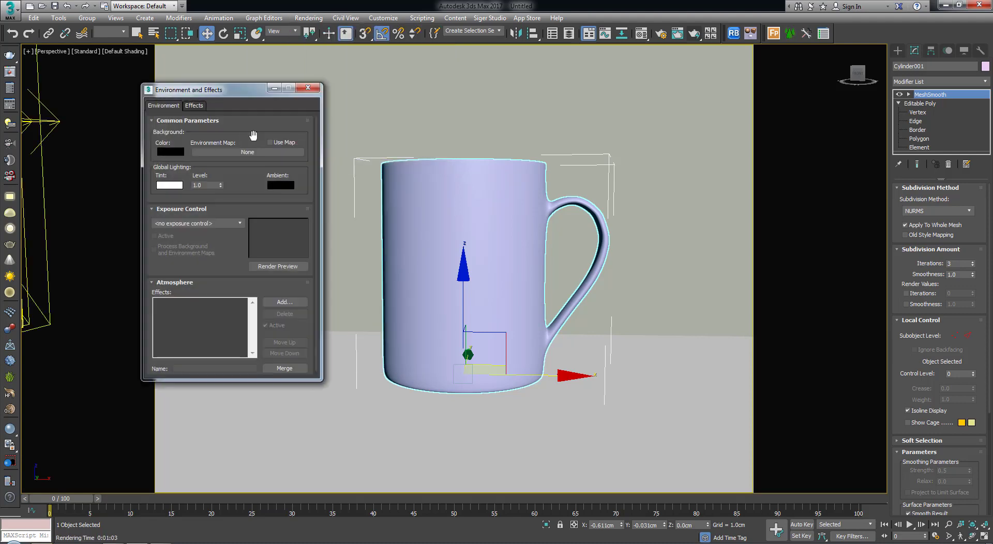
pyautogui.click(237, 154)
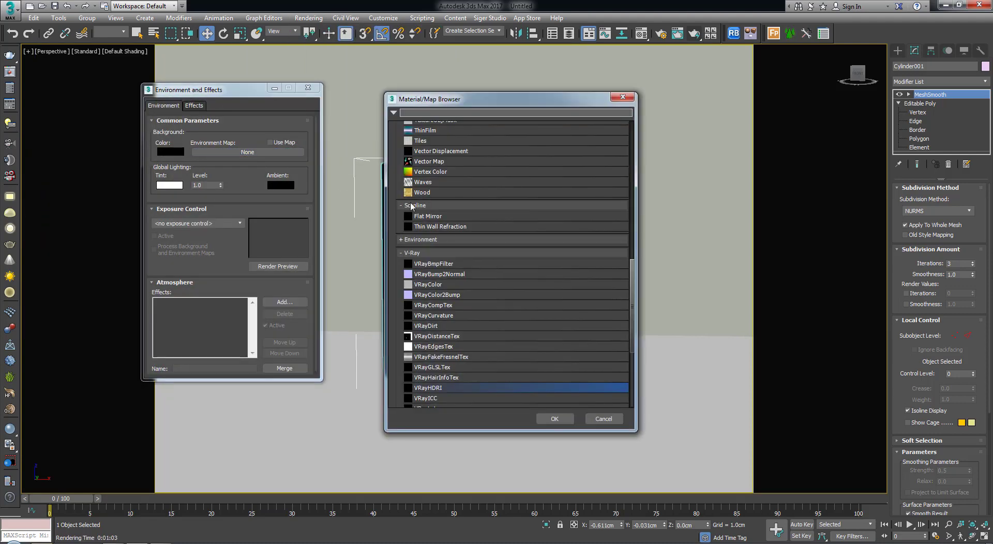
pyautogui.scroll(-1, 433, 360)
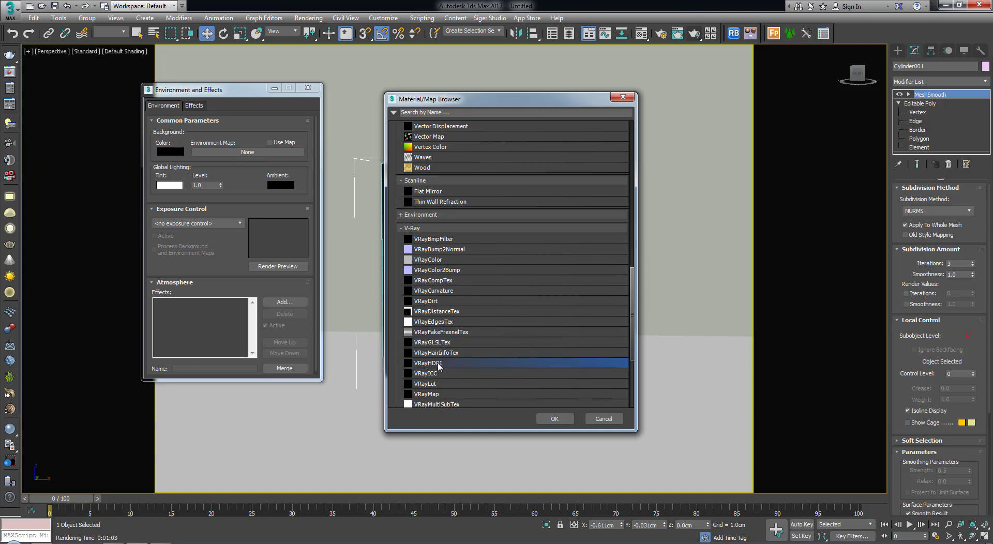
pyautogui.click(543, 420)
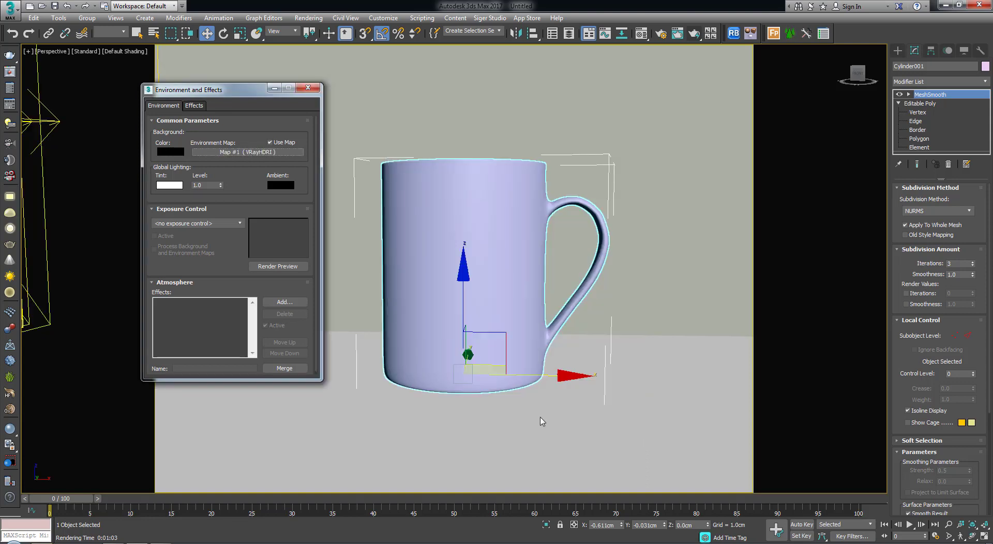
# Drag the VRayHDRI Map #1 into a Material Editor slot as an Instance.
pyautogui.click(642, 37)
pyautogui.moveTo(821, 52); pyautogui.dragTo(668, 56)
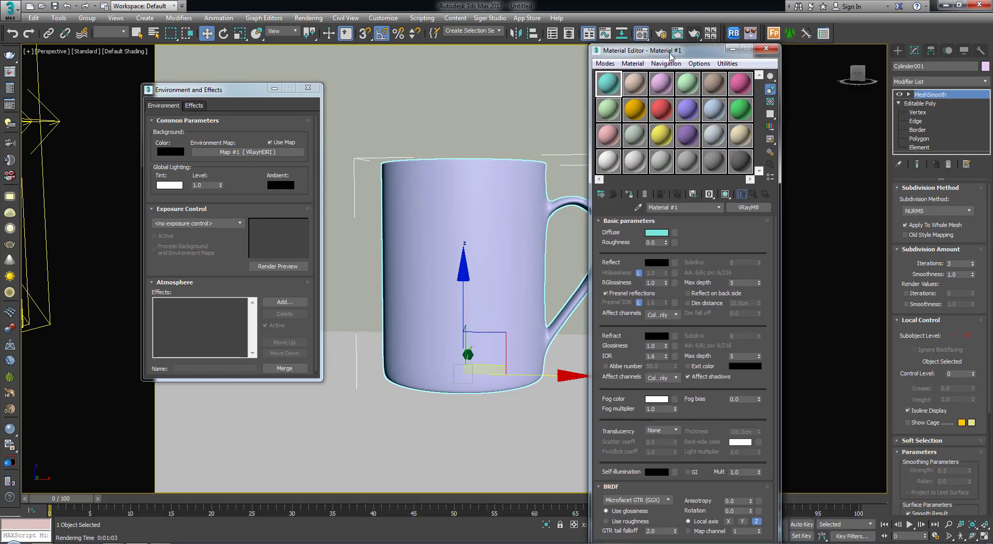
pyautogui.moveTo(229, 158); pyautogui.dragTo(573, 140)
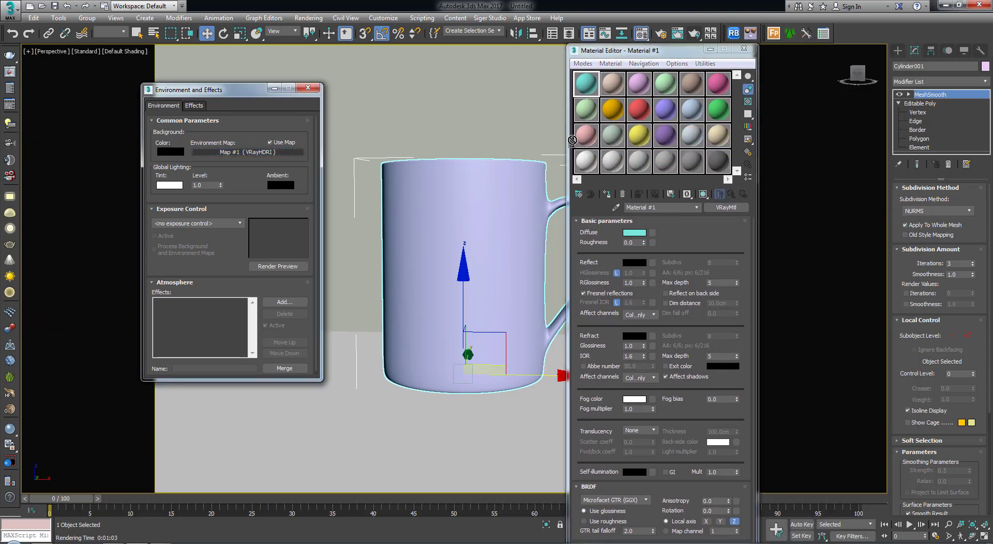
pyautogui.moveTo(580, 107); pyautogui.dragTo(585, 109)
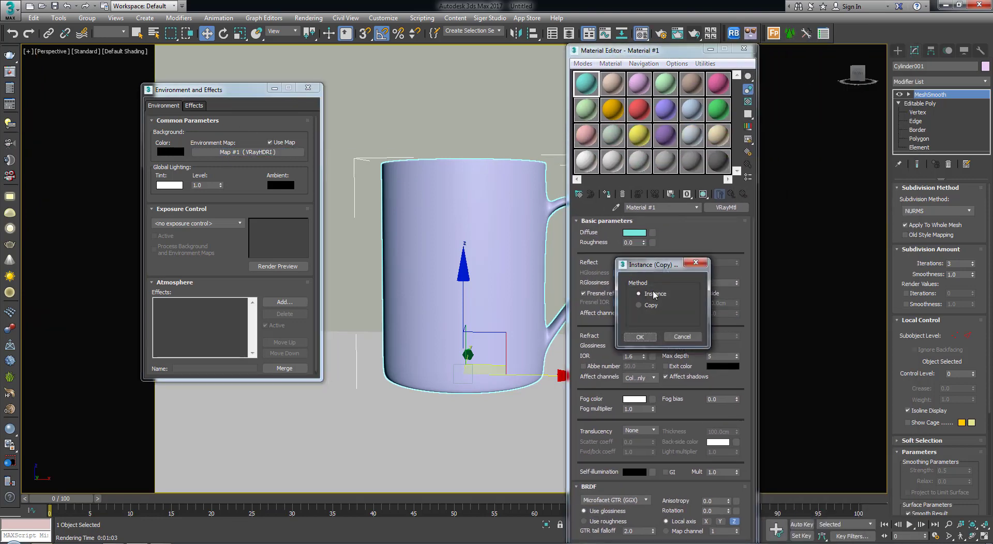
pyautogui.click(643, 339)
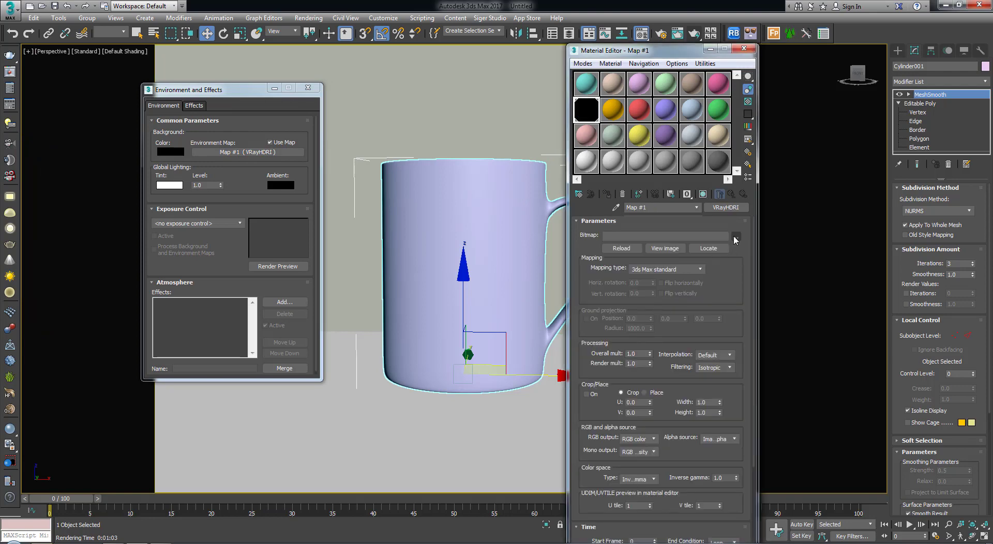
# Load hotel_room_2k.hdr as the VRayHDRI bitmap after previewing the available HDR images.
pyautogui.click(736, 238)
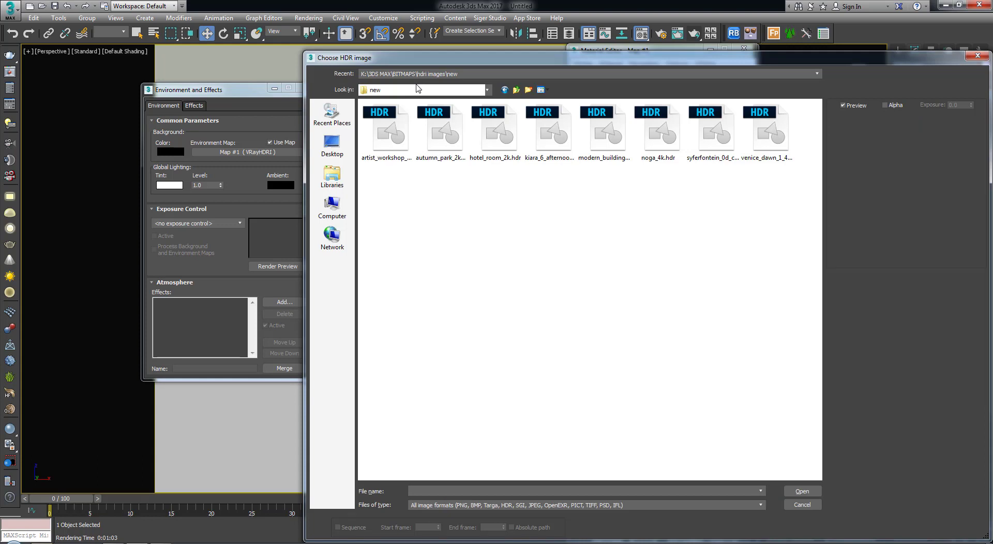
pyautogui.click(488, 151)
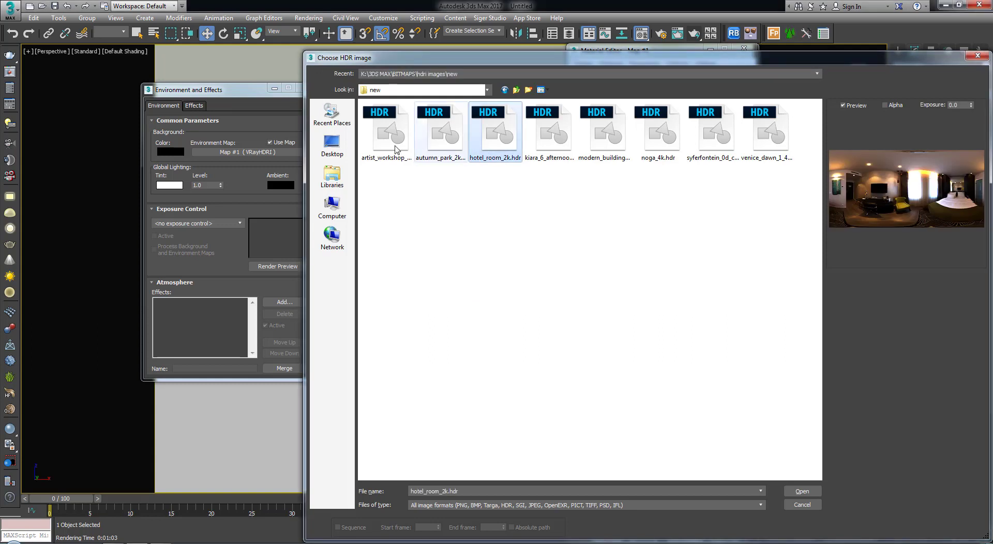
pyautogui.press('Left')
pyautogui.click(396, 150)
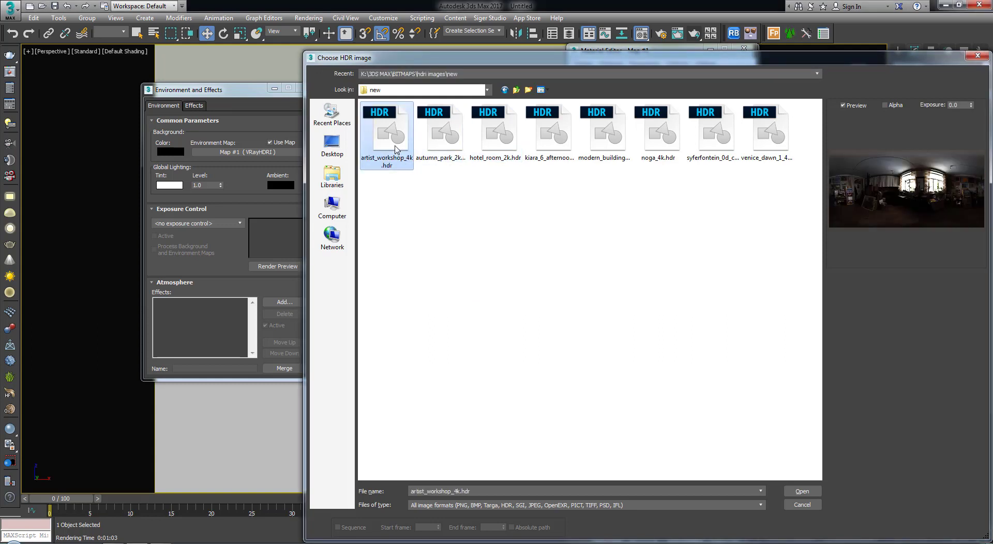
pyautogui.click(499, 149)
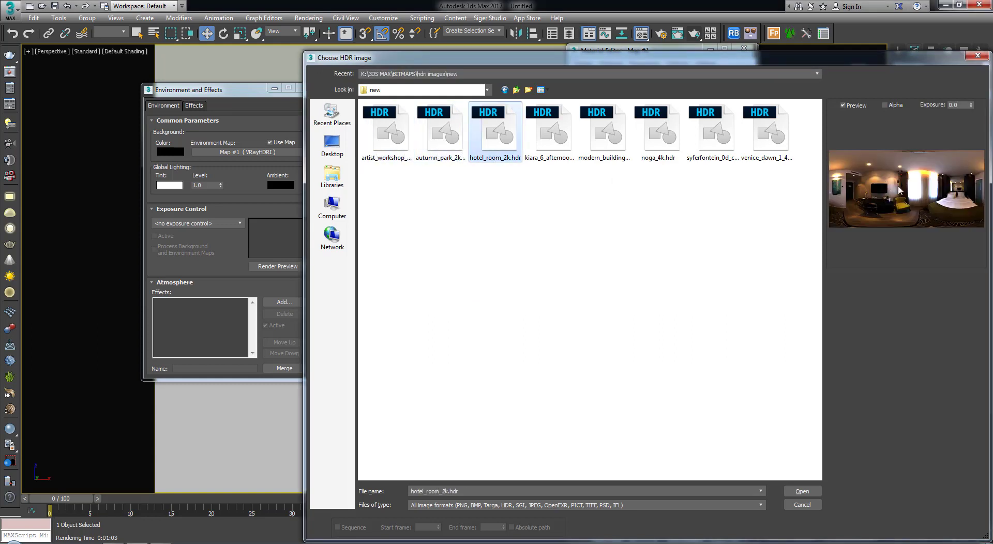
pyautogui.click(801, 492)
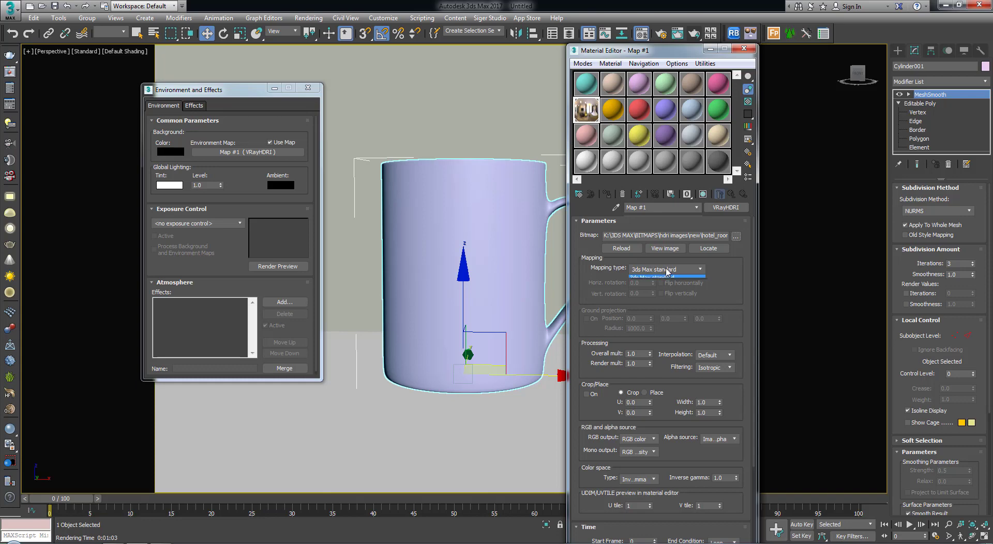
# Set the HDRI mapping type to Spherical and preview the map enlarged.
pyautogui.click(665, 293)
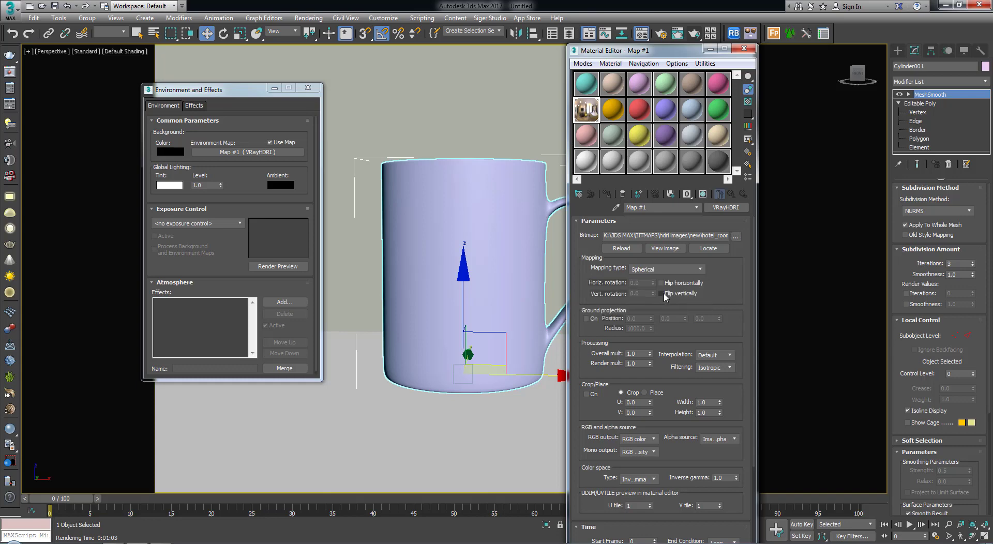
pyautogui.doubleClick(586, 112)
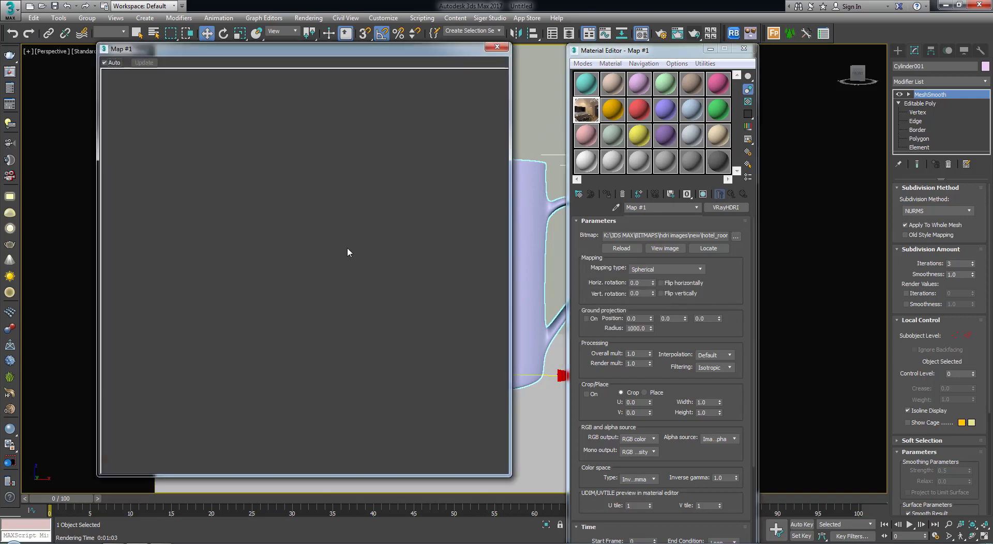
pyautogui.click(497, 47)
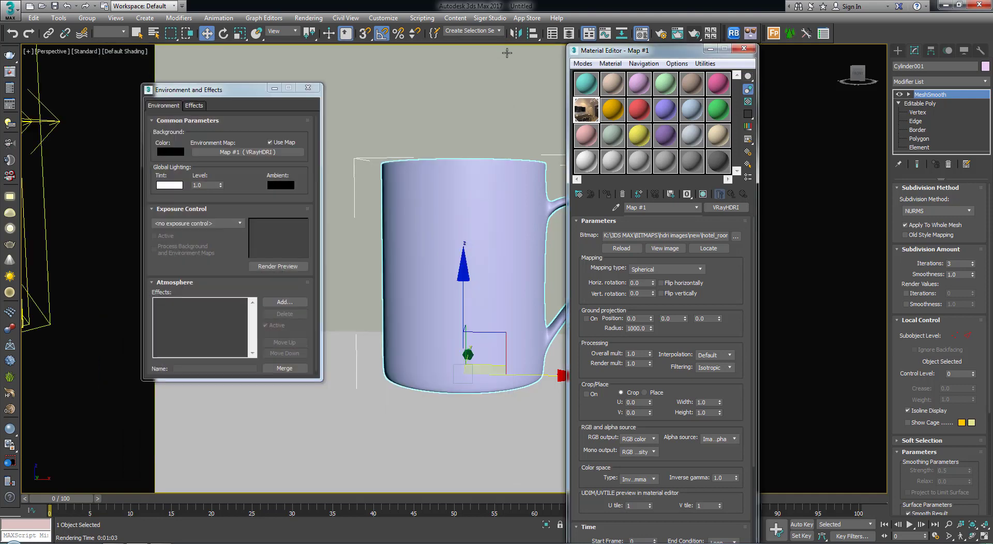
# Render the HDRI-lit scene, close the frame buffer, and move the Material Editor aside.
pyautogui.click(312, 90)
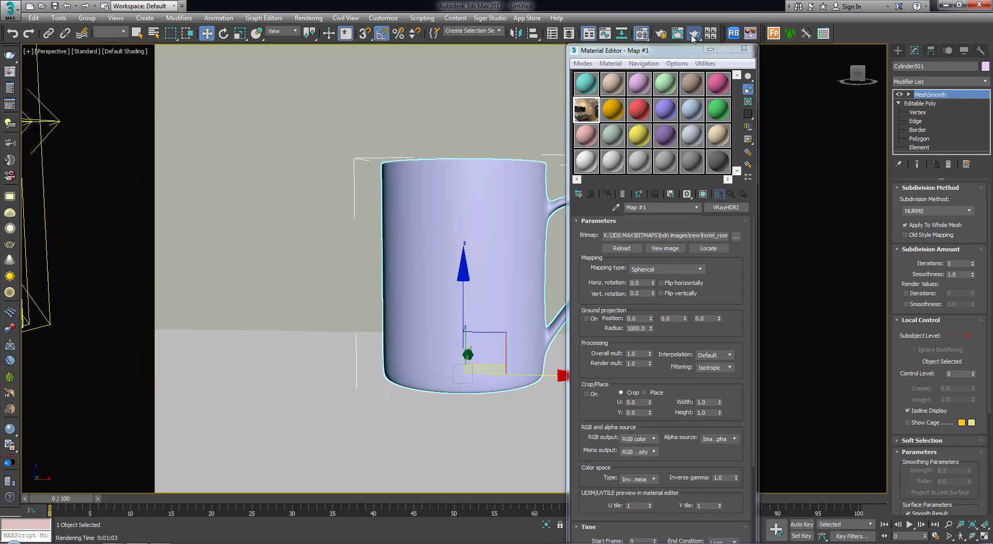
pyautogui.click(692, 37)
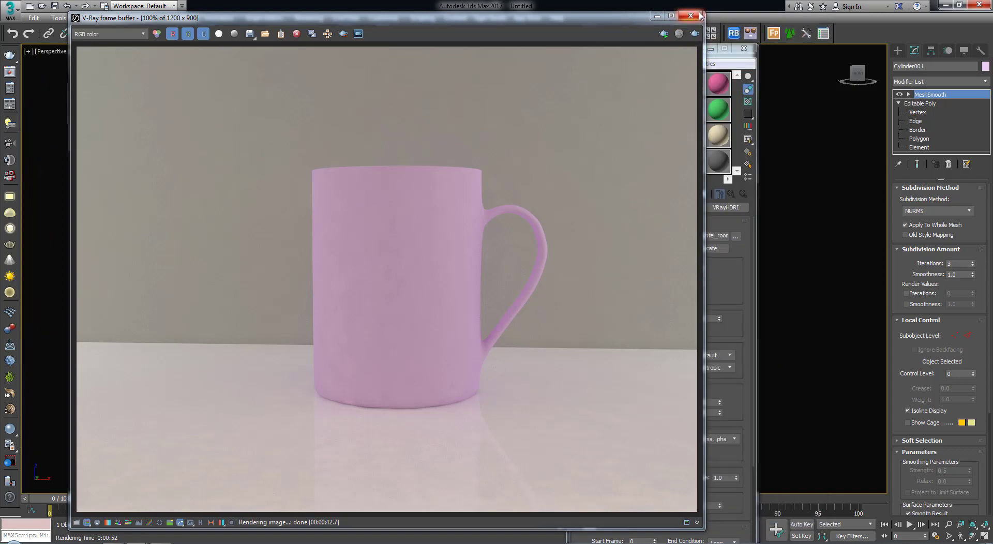
pyautogui.click(700, 15)
pyautogui.moveTo(671, 52); pyautogui.dragTo(790, 33)
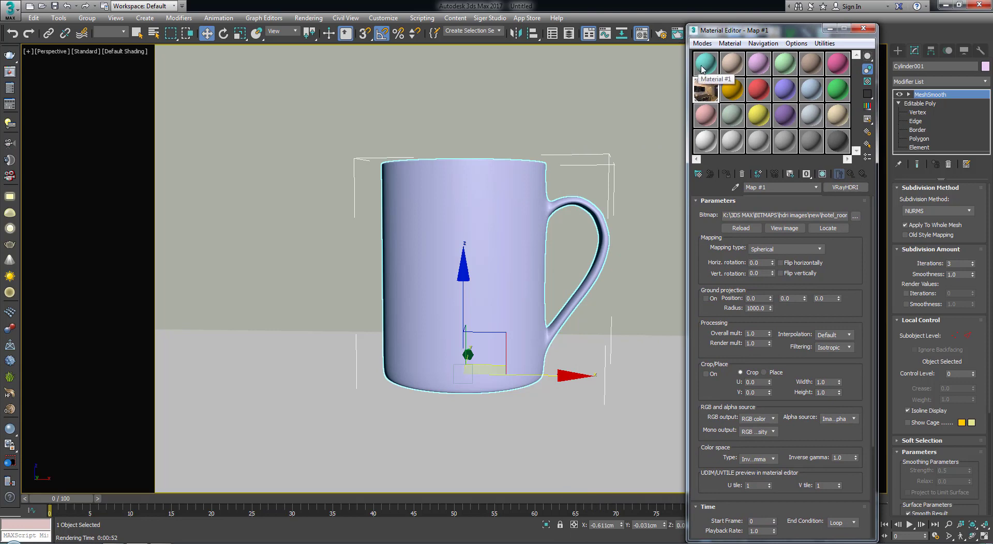
# Assign Material #1, the turquoise-diffuse VRayMtl, to the mug, then view its opening.
pyautogui.click(703, 68)
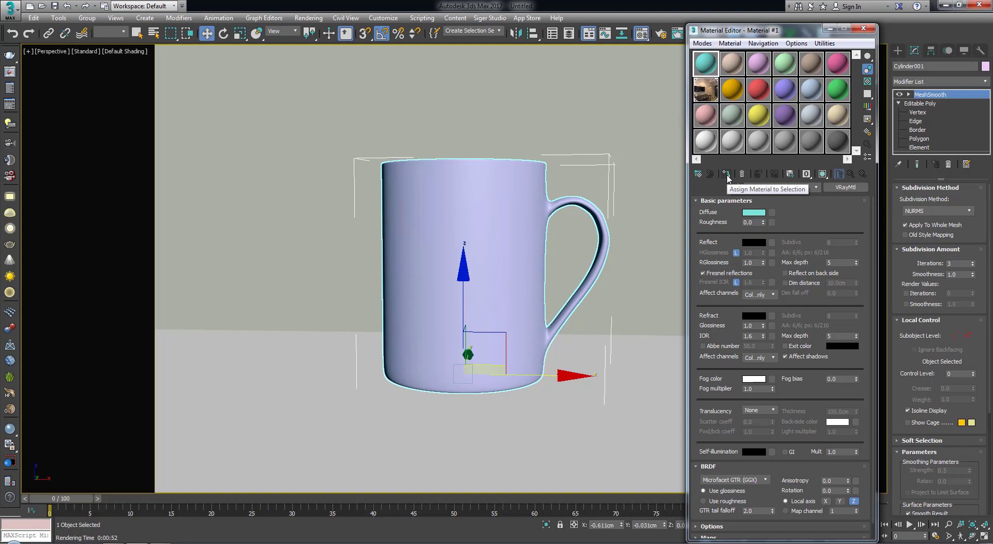
pyautogui.click(753, 213)
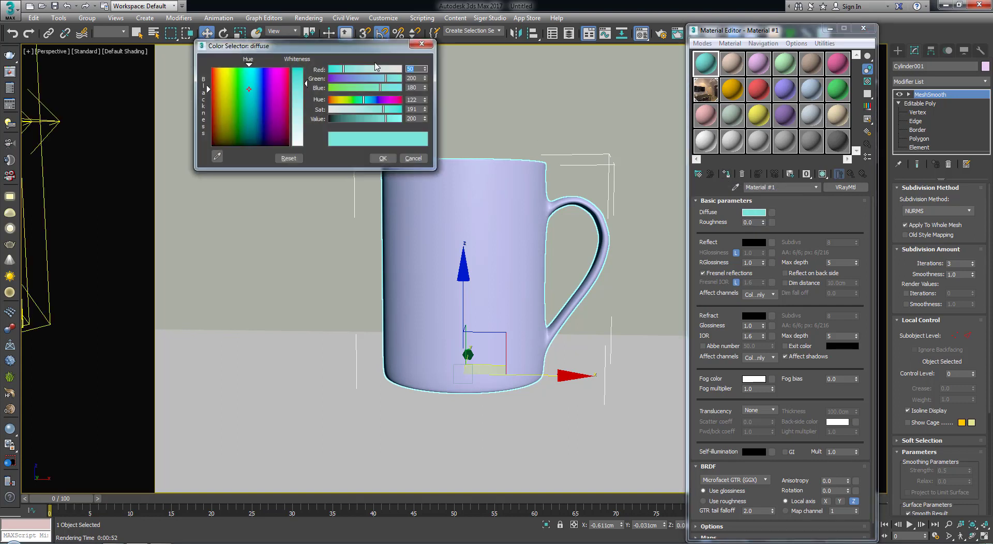
pyautogui.moveTo(309, 47); pyautogui.dragTo(316, 70)
pyautogui.click(429, 68)
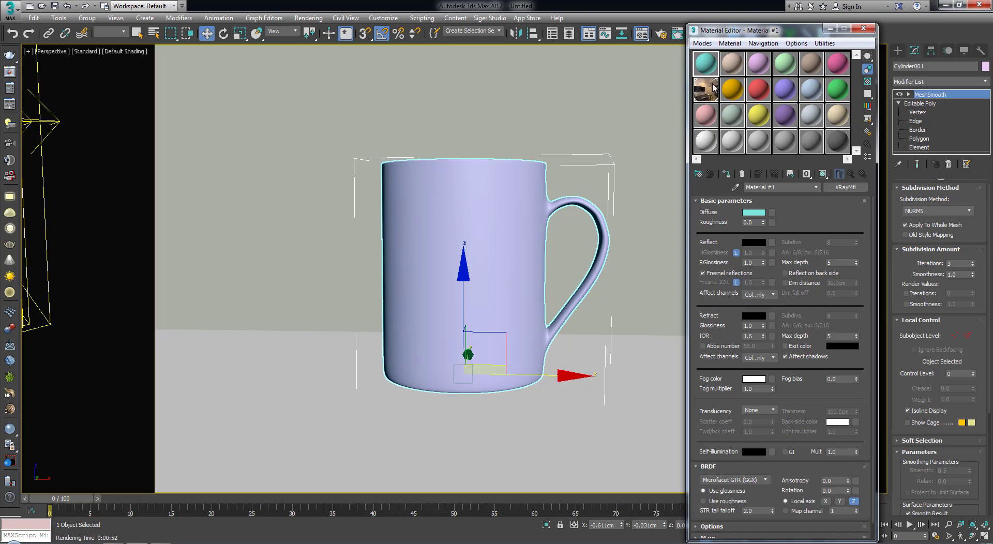
pyautogui.click(727, 174)
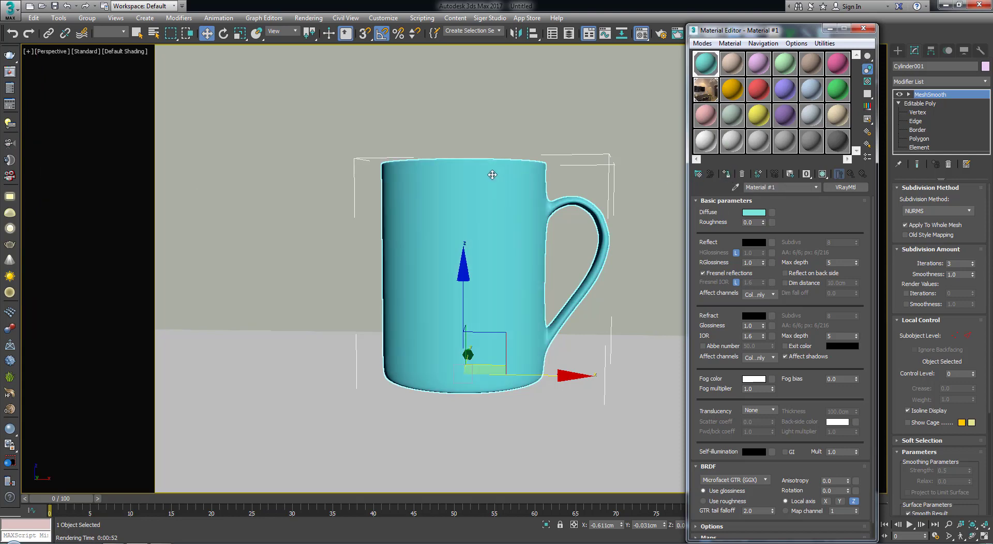
pyautogui.scroll(2, 492, 175)
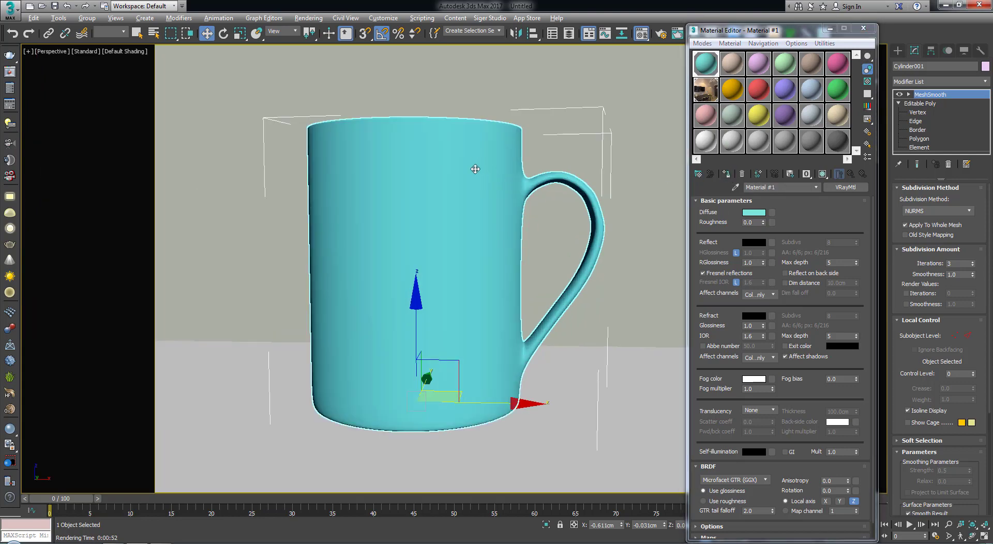
pyautogui.moveTo(474, 169)
pyautogui.keyDown('alt'); pyautogui.mouseDown(button='middle')
pyautogui.moveTo(465, 211)
pyautogui.moveTo(458, 189)
pyautogui.mouseUp(button='middle'); pyautogui.keyUp('alt')
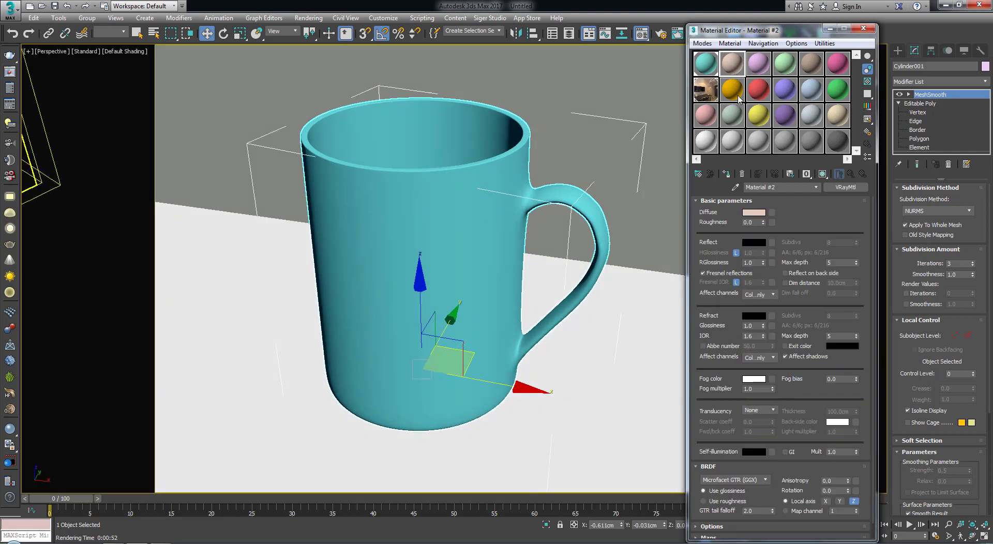
# Assign a Bitmap map to Material #2's diffuse colour slot.
pyautogui.click(772, 212)
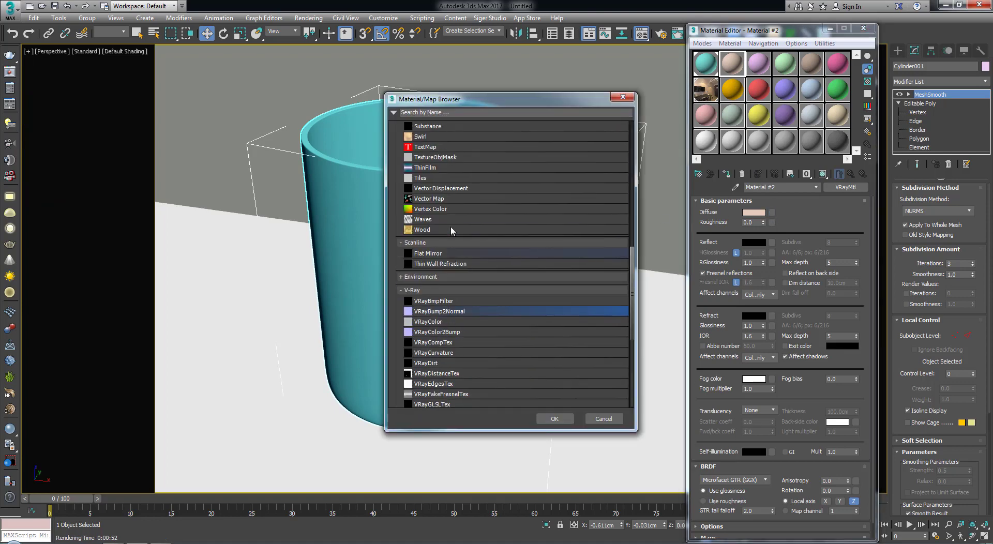
pyautogui.scroll(2, 451, 226)
pyautogui.scroll(4, 451, 220)
pyautogui.scroll(3, 451, 221)
pyautogui.scroll(3, 451, 220)
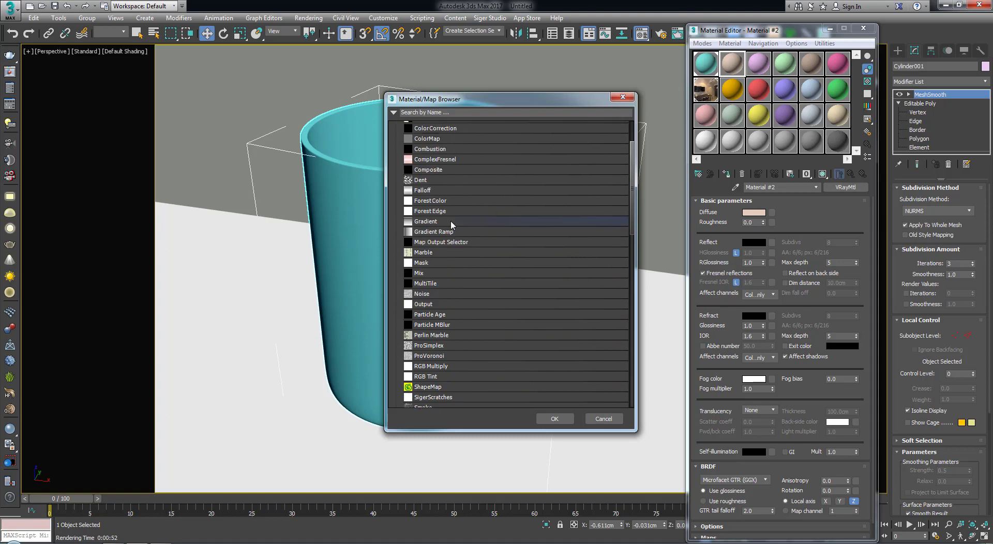
pyautogui.scroll(2, 451, 220)
pyautogui.click(448, 152)
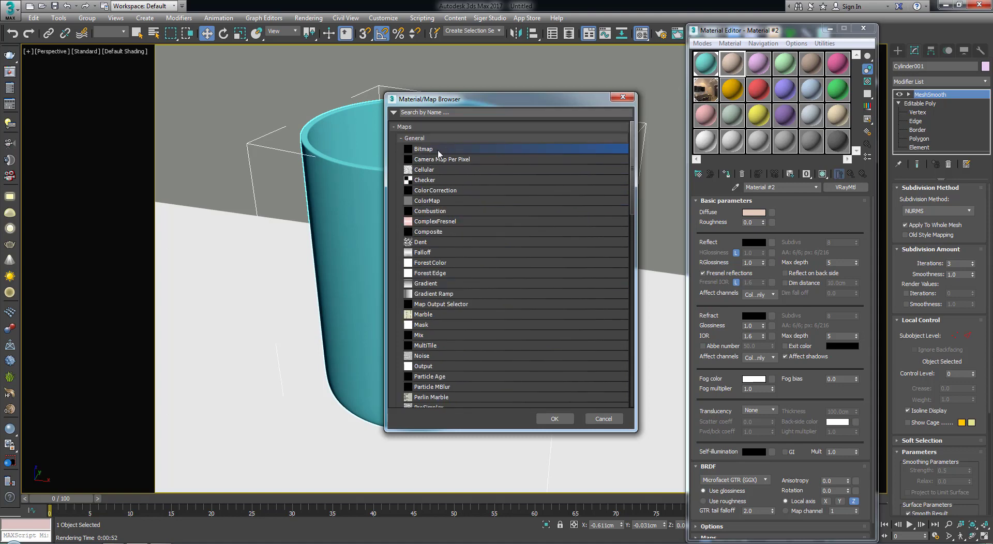
pyautogui.doubleClick(438, 153)
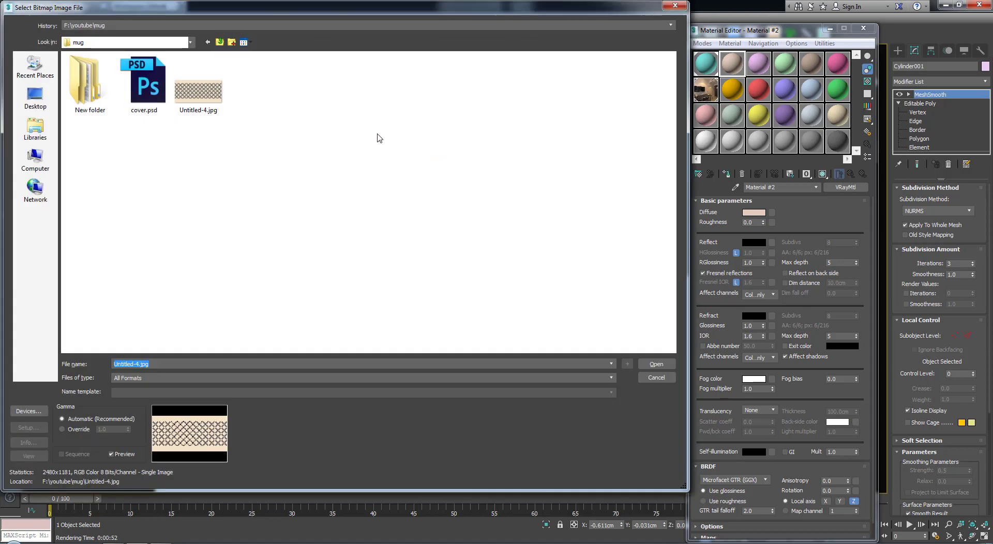
# Preview the Untitled-4.jpg pattern, then load it as the diffuse bitmap.
pyautogui.rightClick(202, 101)
pyautogui.click(203, 113)
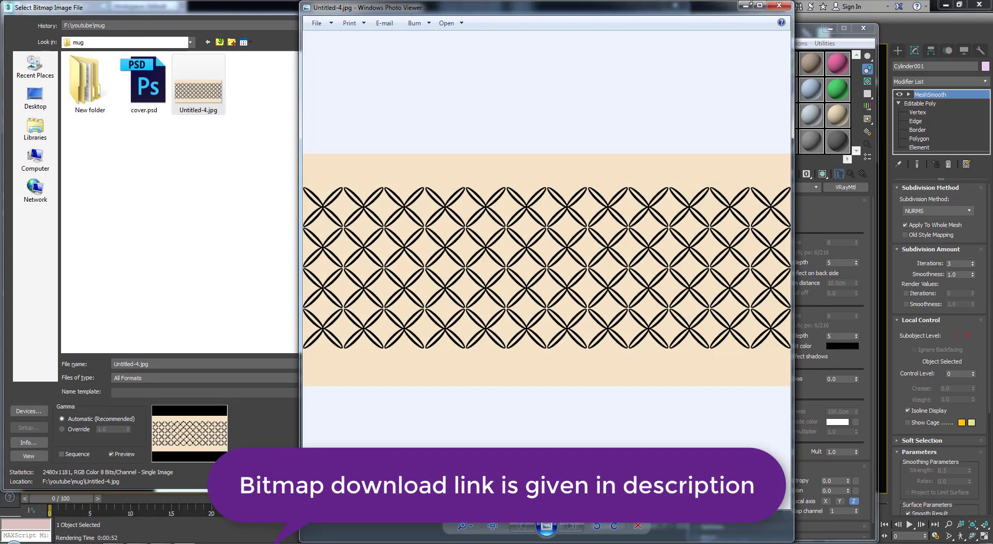
pyautogui.click(776, 8)
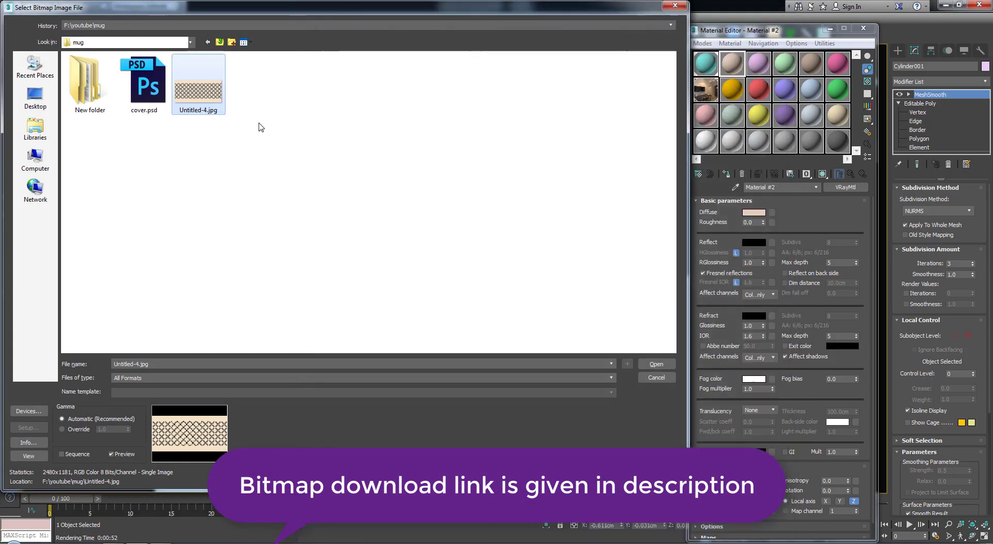
pyautogui.doubleClick(190, 100)
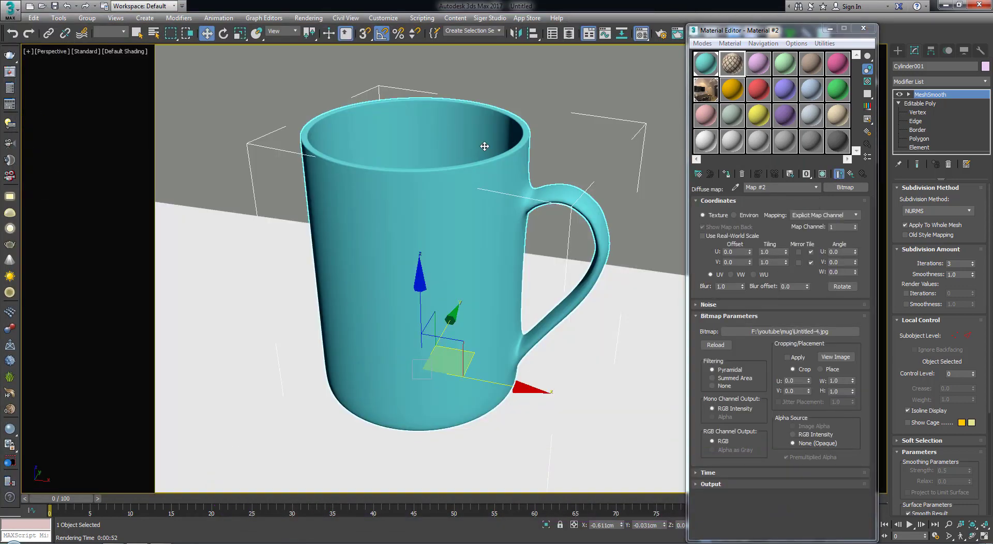
# Isolate the mug, view it from below with Edged Faces (F4) on, and close the Material Editor.
pyautogui.moveTo(797, 36); pyautogui.dragTo(882, 41)
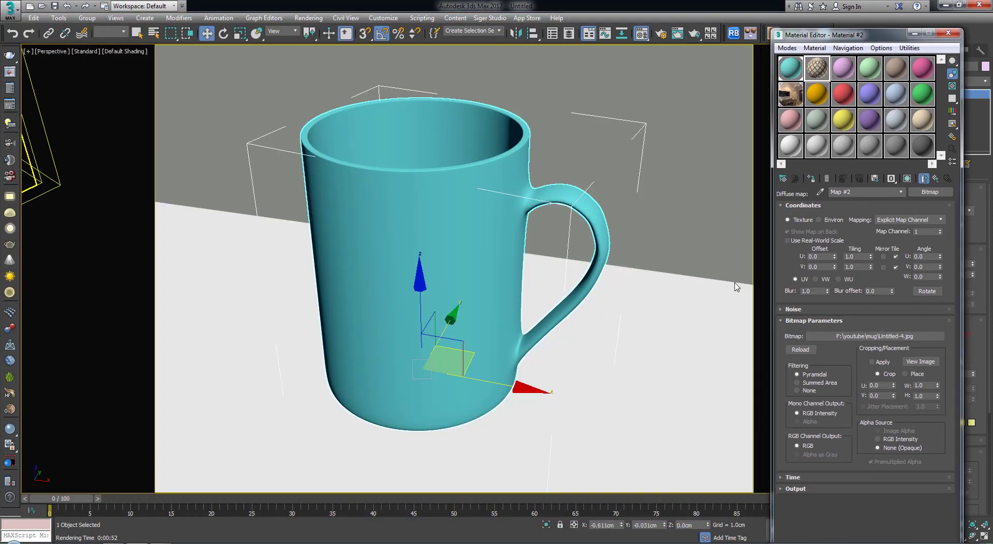
pyautogui.click(546, 525)
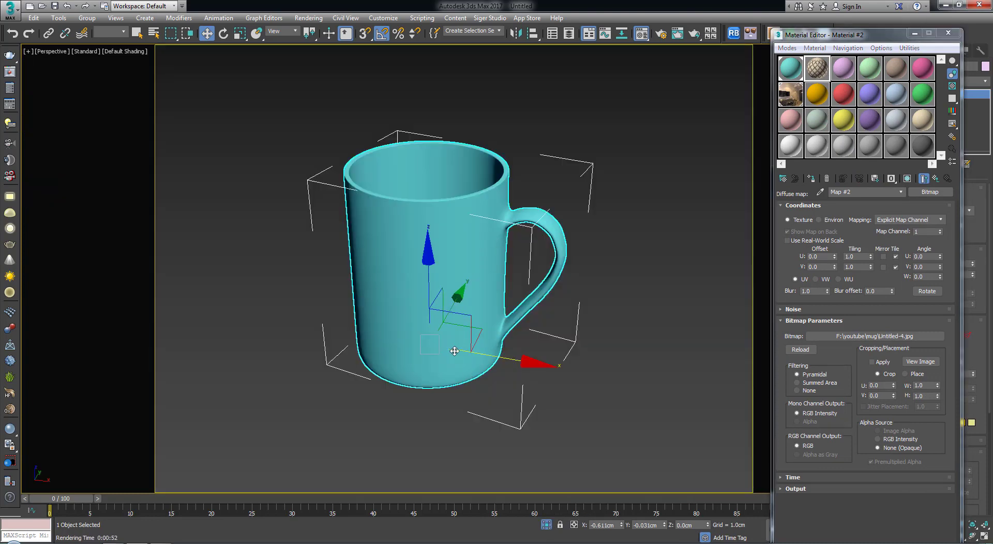
pyautogui.moveTo(467, 351)
pyautogui.keyDown('alt'); pyautogui.mouseDown(button='middle')
pyautogui.moveTo(454, 243)
pyautogui.moveTo(448, 273)
pyautogui.mouseUp(button='middle'); pyautogui.keyUp('alt')
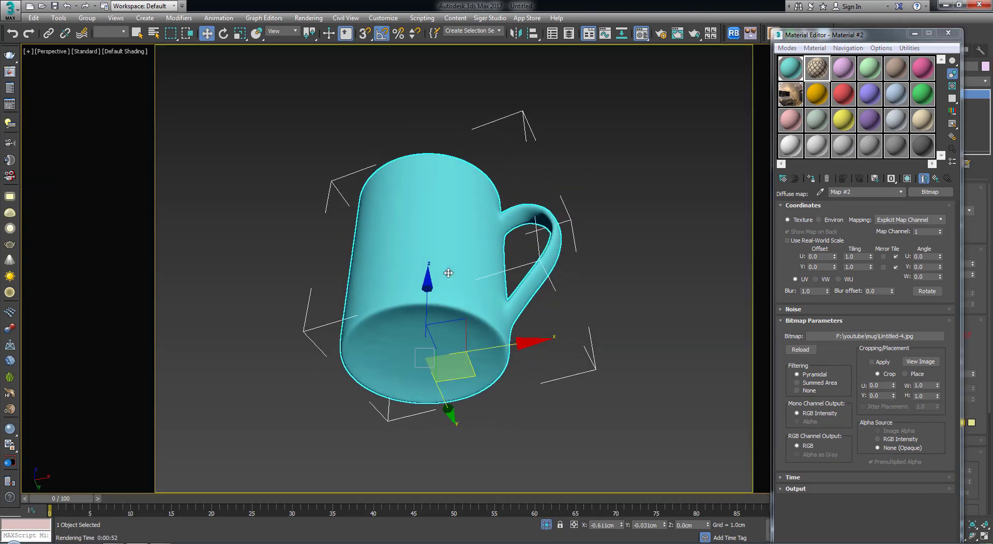
pyautogui.press('F4')
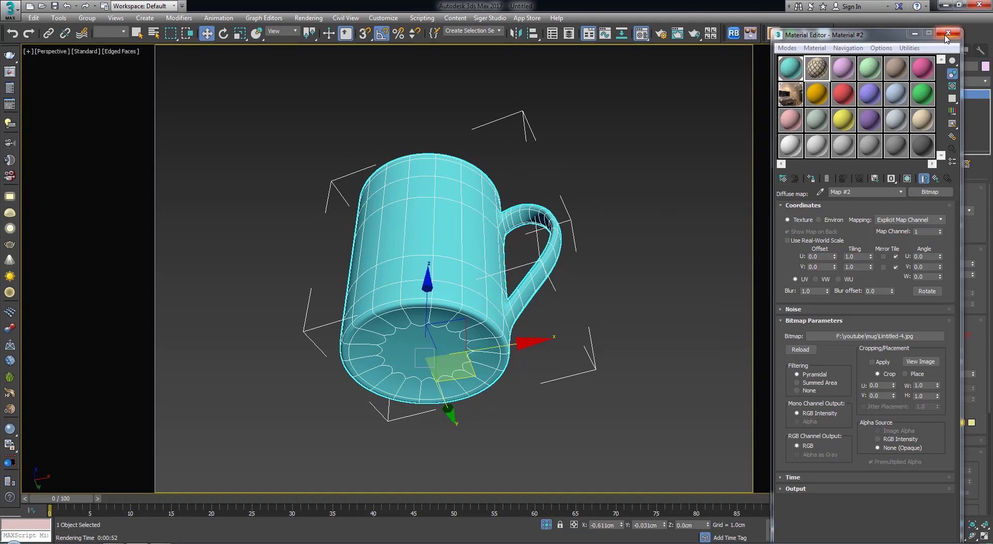
pyautogui.click(948, 32)
# Convert the mug to Editable Poly and orbit to view its underside.
pyautogui.rightClick(436, 232)
pyautogui.moveTo(466, 346)
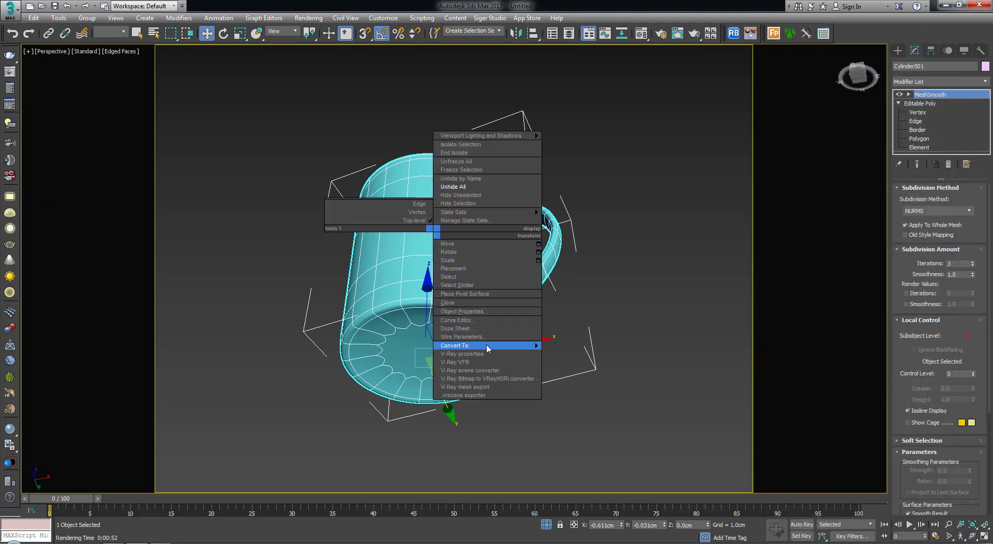
pyautogui.click(574, 353)
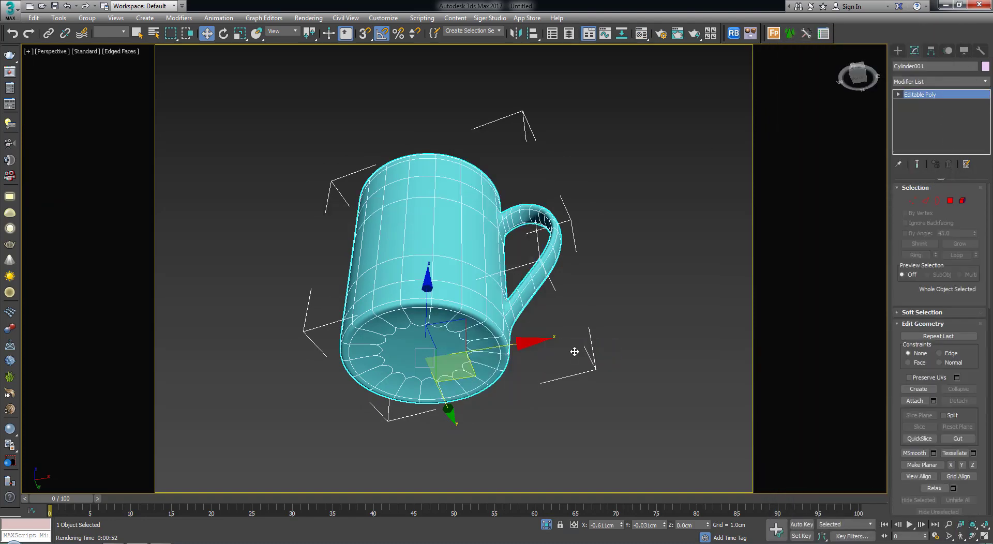
pyautogui.keyDown('alt'); pyautogui.moveTo(574, 350); pyautogui.dragTo(561, 247, button='middle'); pyautogui.keyUp('alt')
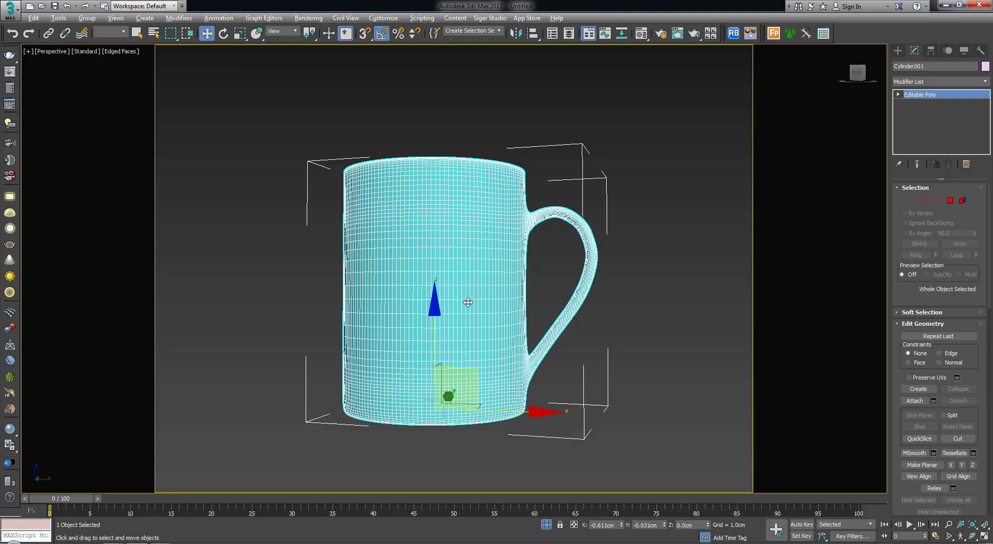
pyautogui.keyDown('alt'); pyautogui.moveTo(469, 302); pyautogui.dragTo(450, 257, button='middle'); pyautogui.keyUp('alt')
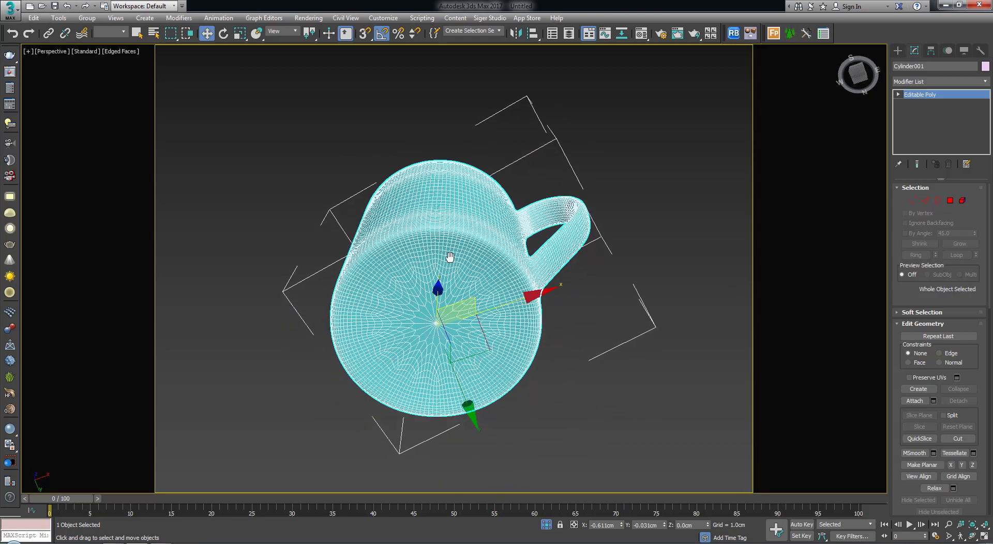
pyautogui.scroll(3, 450, 362)
pyautogui.scroll(2, 450, 363)
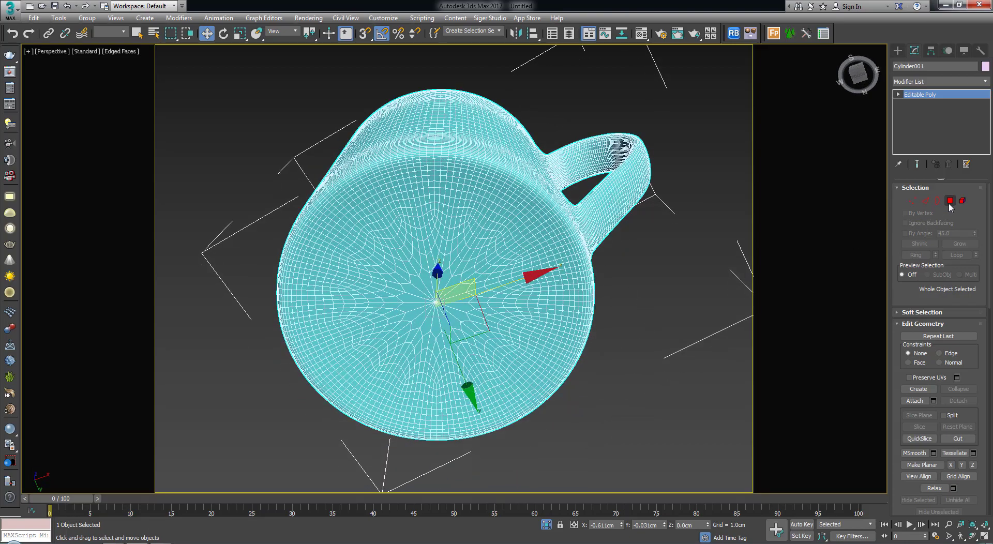
# In Polygon mode, select the two polygons at the centre of the mug's base.
pyautogui.click(950, 202)
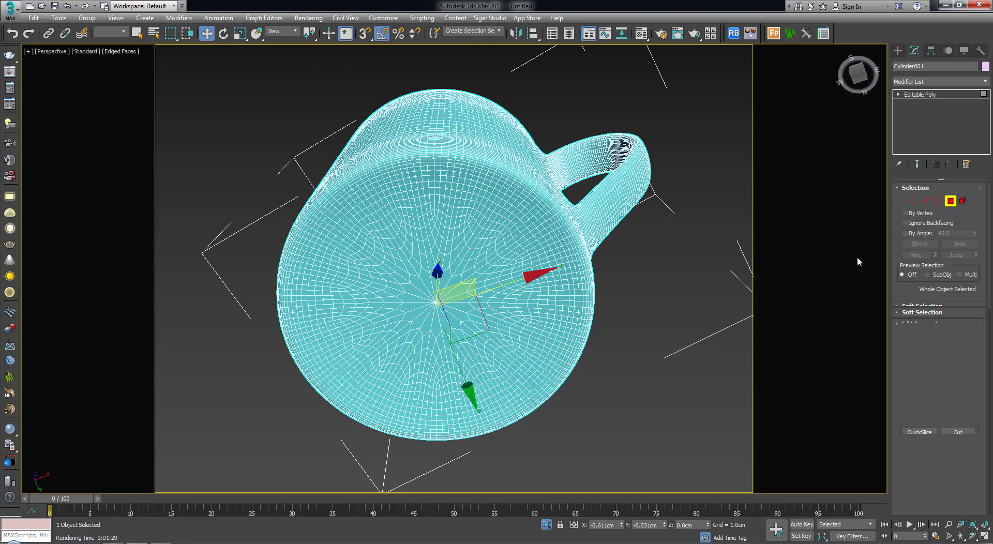
pyautogui.press('F2')
pyautogui.click(444, 286)
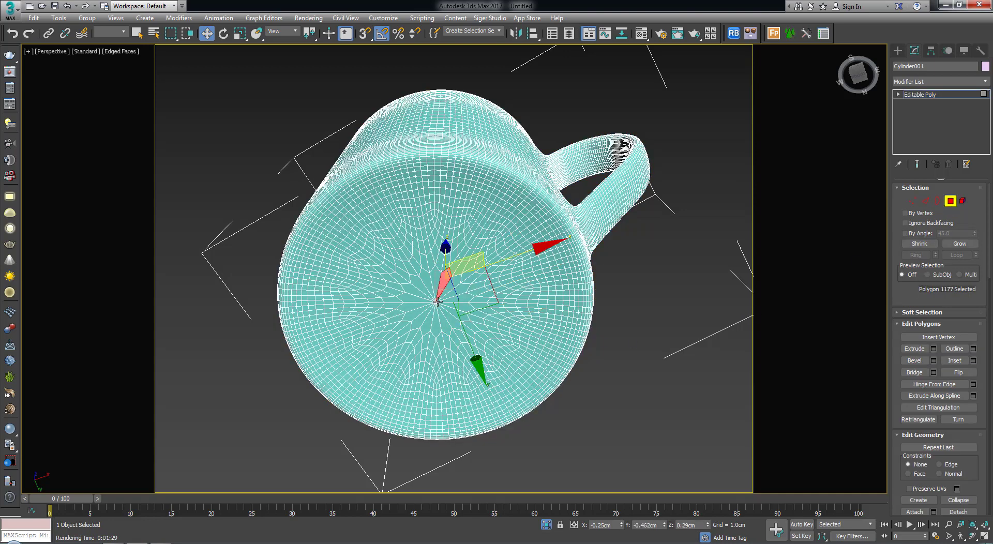
pyautogui.scroll(2, 437, 290)
pyautogui.keyDown('ctrl'); pyautogui.click(433, 276); pyautogui.keyUp('ctrl')
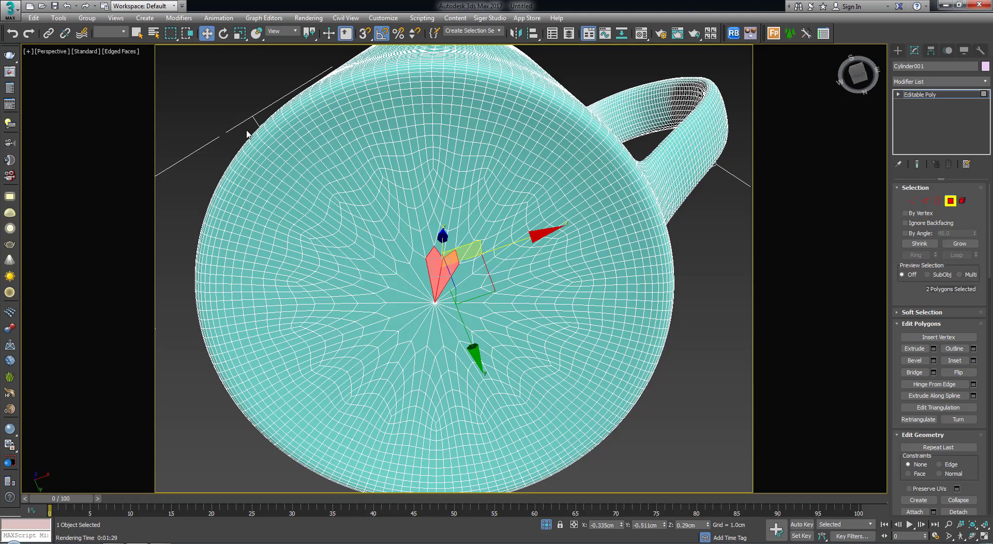
# With Select Object active, add the polygons left of and below the bottom centre.
pyautogui.click(137, 33)
pyautogui.keyDown('ctrl'); pyautogui.click(417, 273); pyautogui.keyUp('ctrl')
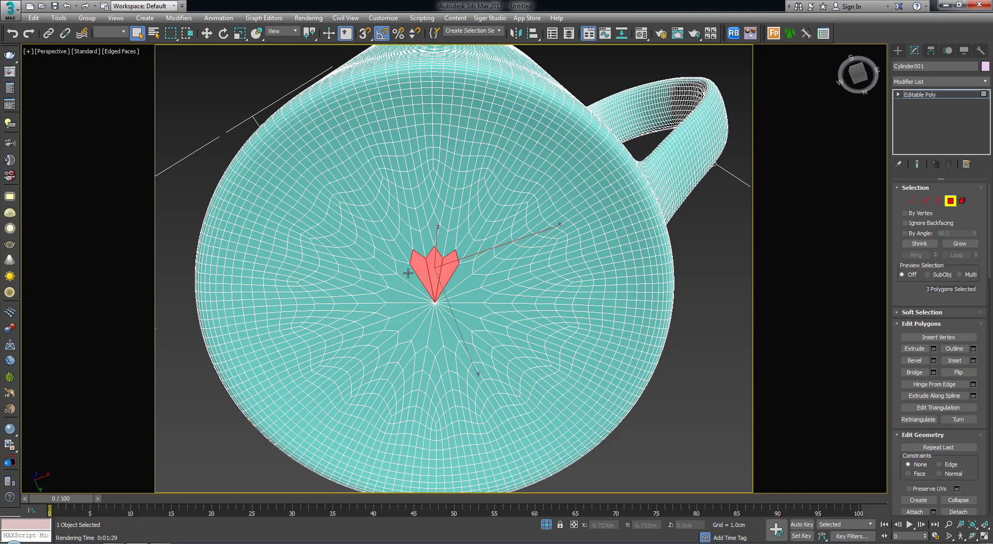
pyautogui.keyDown('ctrl'); pyautogui.click(408, 277); pyautogui.keyUp('ctrl')
pyautogui.keyDown('ctrl'); pyautogui.click(403, 286); pyautogui.keyUp('ctrl')
pyautogui.keyDown('ctrl'); pyautogui.click(395, 297); pyautogui.keyUp('ctrl')
pyautogui.keyDown('ctrl'); pyautogui.click(399, 313); pyautogui.keyUp('ctrl')
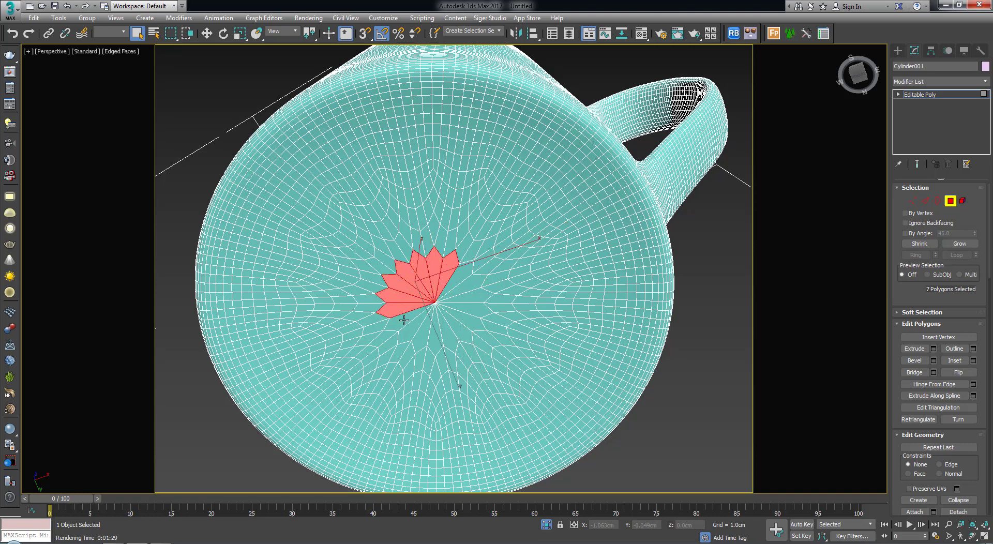
pyautogui.keyDown('ctrl'); pyautogui.click(408, 327); pyautogui.keyUp('ctrl')
pyautogui.keyDown('ctrl'); pyautogui.click(418, 335); pyautogui.keyUp('ctrl')
pyautogui.keyDown('ctrl'); pyautogui.click(437, 337); pyautogui.keyUp('ctrl')
# Complete the 18-polygon ring on the right side of the centre and orbit to check it.
pyautogui.keyDown('ctrl'); pyautogui.click(447, 342); pyautogui.keyUp('ctrl')
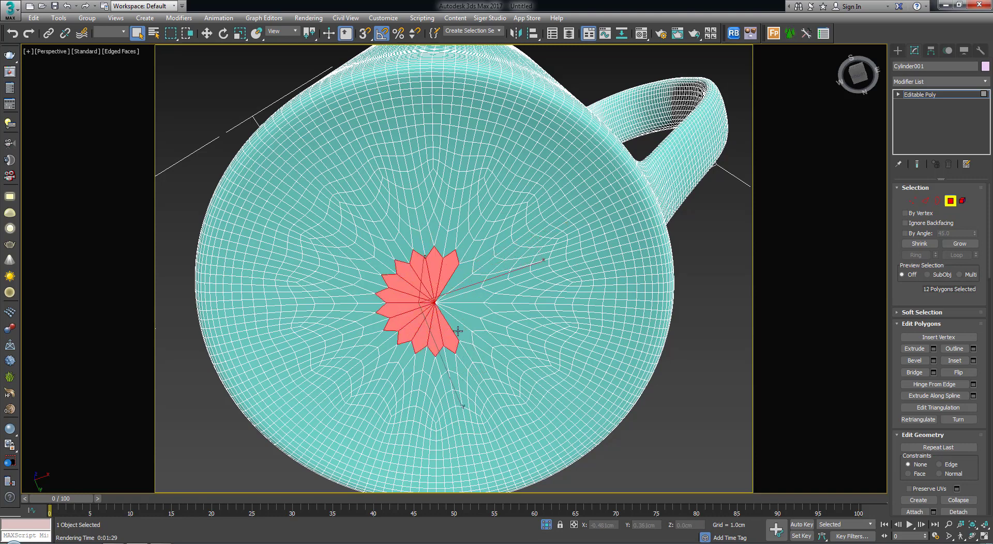
pyautogui.keyDown('ctrl'); pyautogui.click(459, 334); pyautogui.keyUp('ctrl')
pyautogui.keyDown('ctrl'); pyautogui.click(468, 325); pyautogui.keyUp('ctrl')
pyautogui.keyDown('ctrl'); pyautogui.click(474, 315); pyautogui.keyUp('ctrl')
pyautogui.keyDown('ctrl'); pyautogui.click(480, 306); pyautogui.keyUp('ctrl')
pyautogui.keyDown('ctrl'); pyautogui.click(474, 293); pyautogui.keyUp('ctrl')
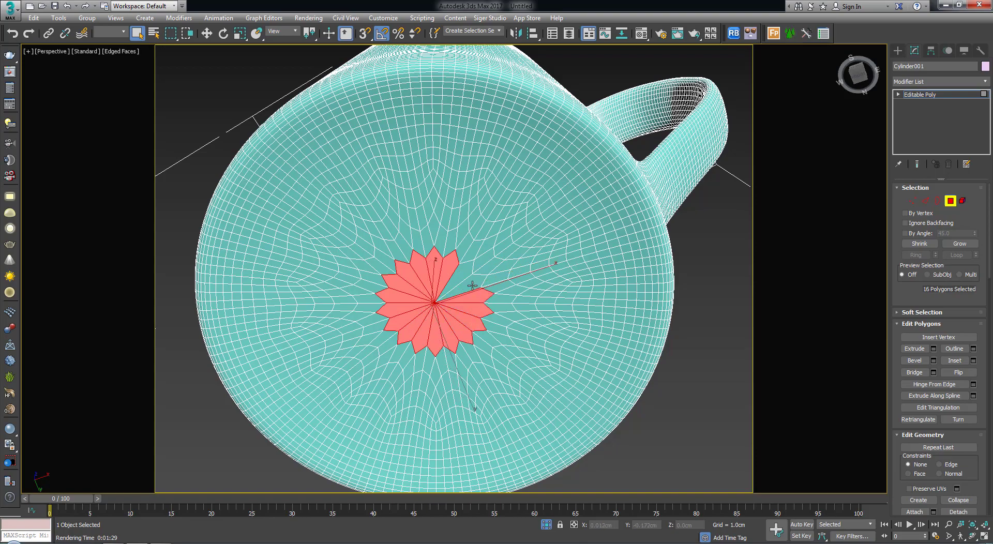
pyautogui.keyDown('ctrl'); pyautogui.click(471, 286); pyautogui.keyUp('ctrl')
pyautogui.keyDown('ctrl'); pyautogui.click(458, 273); pyautogui.keyUp('ctrl')
pyautogui.scroll(-2, 387, 266)
pyautogui.scroll(-2, 386, 266)
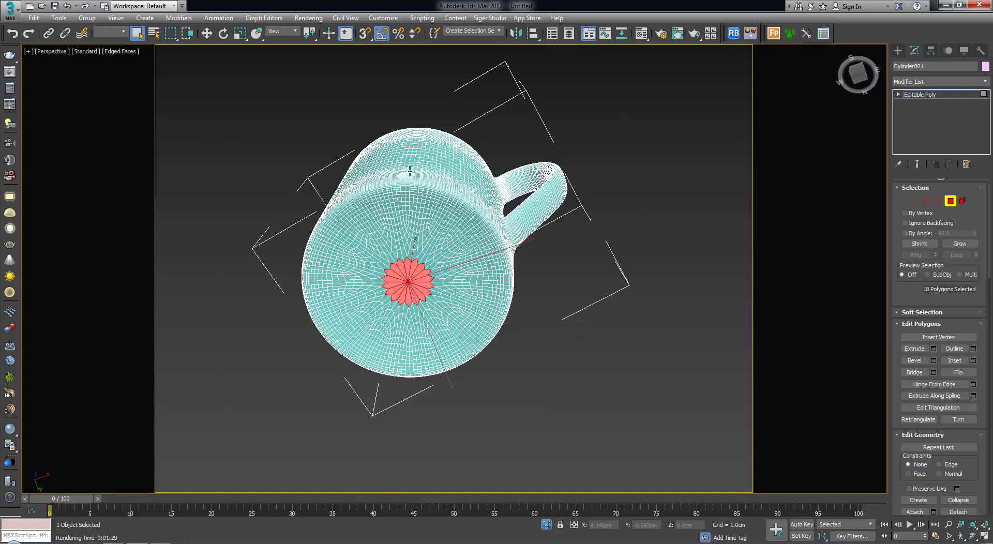
pyautogui.keyDown('alt'); pyautogui.moveTo(416, 150); pyautogui.dragTo(410, 293, button='middle'); pyautogui.keyUp('alt')
pyautogui.scroll(3, 412, 258)
pyautogui.scroll(-2, 412, 258)
pyautogui.moveTo(412, 258)
pyautogui.keyDown('alt'); pyautogui.mouseDown(button='middle')
pyautogui.moveTo(410, 167)
pyautogui.moveTo(403, 224)
pyautogui.moveTo(432, 224)
pyautogui.mouseUp(button='middle'); pyautogui.keyUp('alt')
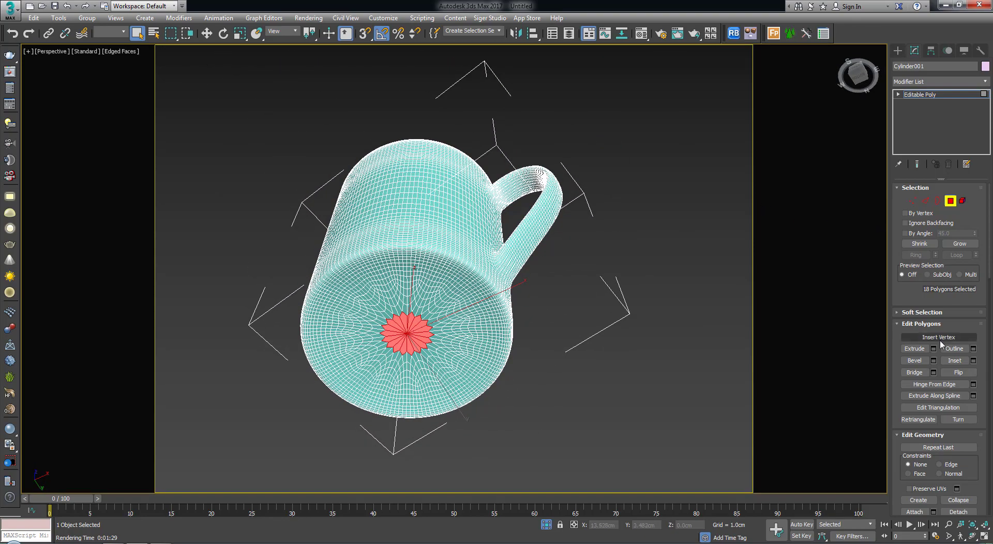
# Grow the selection outward across the base and up the mug's sides past the handle join.
pyautogui.click(960, 244)
pyautogui.click(960, 244)
pyautogui.click(961, 244)
pyautogui.click(960, 244)
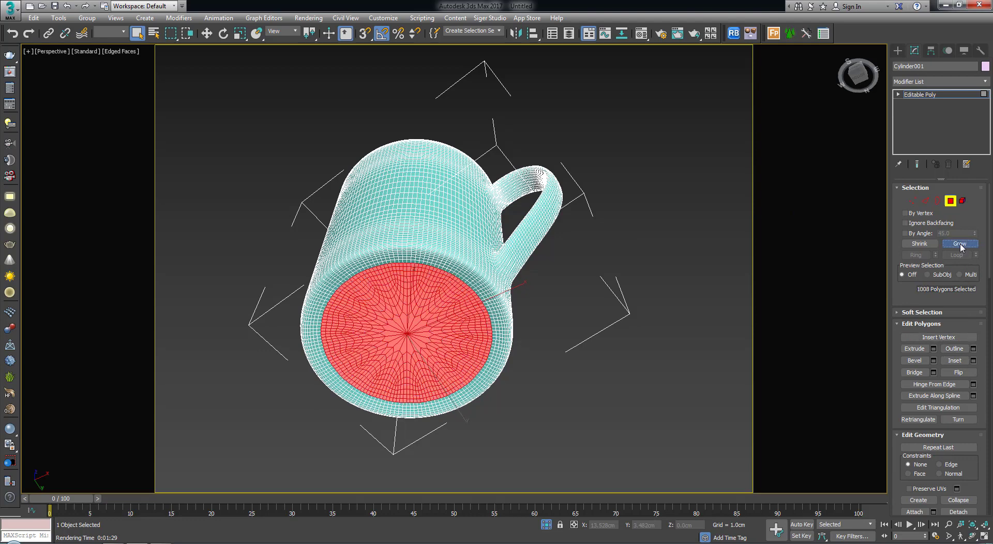
pyautogui.click(960, 243)
pyautogui.click(960, 243)
pyautogui.click(960, 244)
pyautogui.click(960, 244)
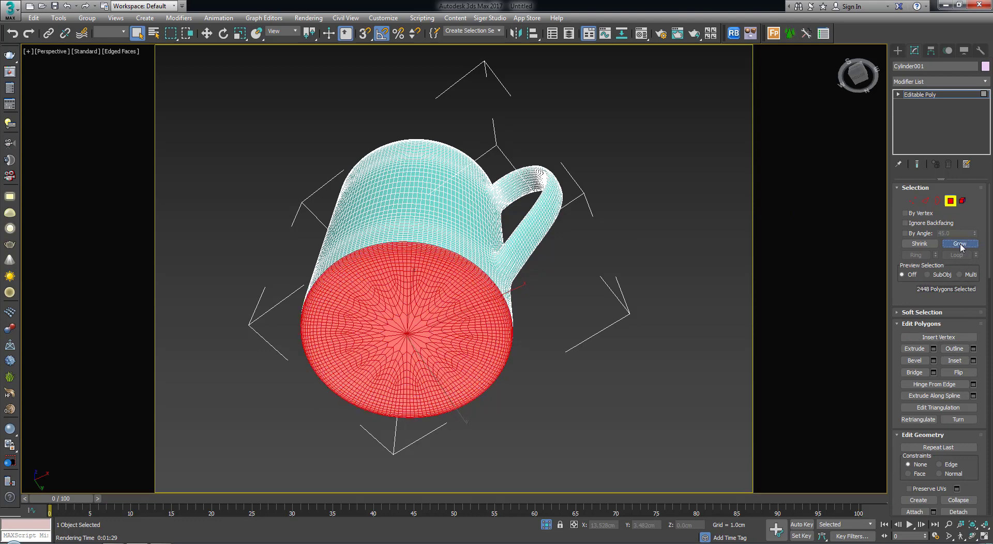
pyautogui.click(960, 244)
pyautogui.click(960, 243)
pyautogui.click(960, 244)
pyautogui.click(960, 244)
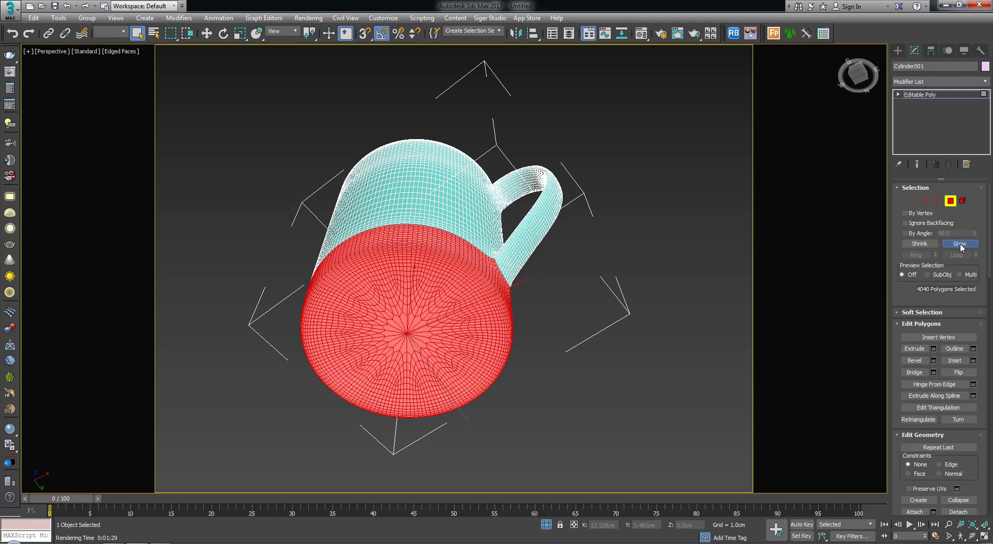
pyautogui.click(960, 243)
pyautogui.click(960, 244)
pyautogui.click(960, 244)
pyautogui.click(960, 244)
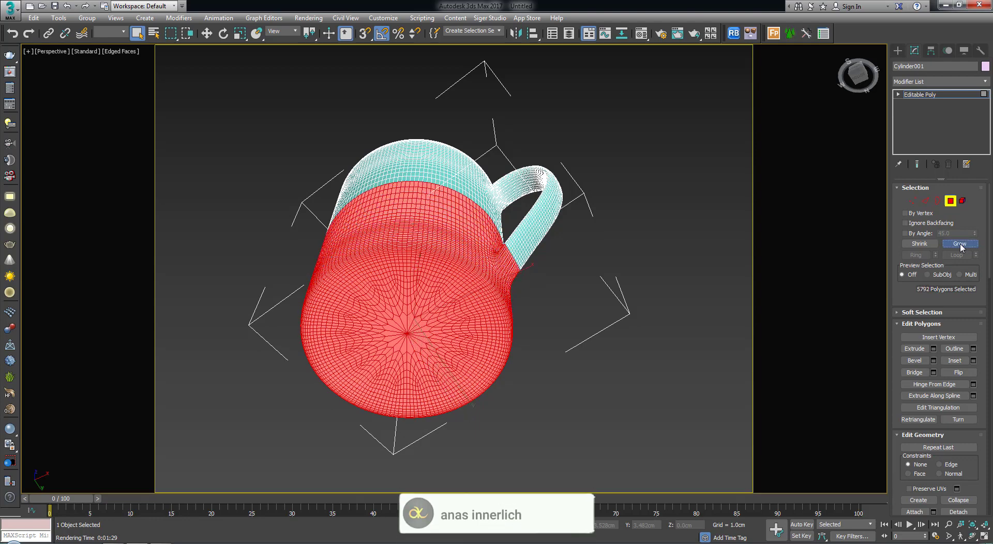
pyautogui.click(960, 243)
pyautogui.click(960, 243)
pyautogui.click(960, 243)
pyautogui.click(960, 244)
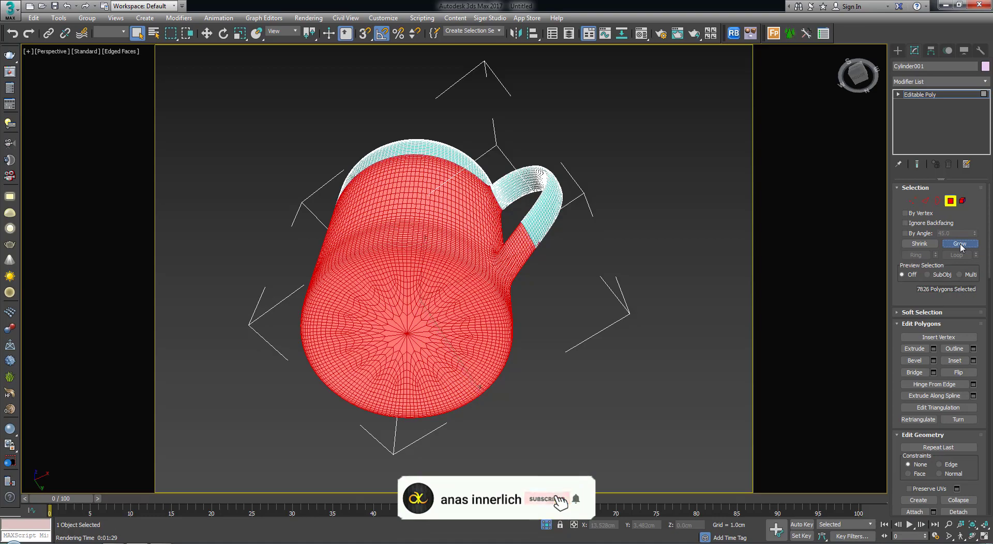
pyautogui.click(960, 244)
pyautogui.click(960, 244)
pyautogui.click(960, 244)
pyautogui.click(960, 243)
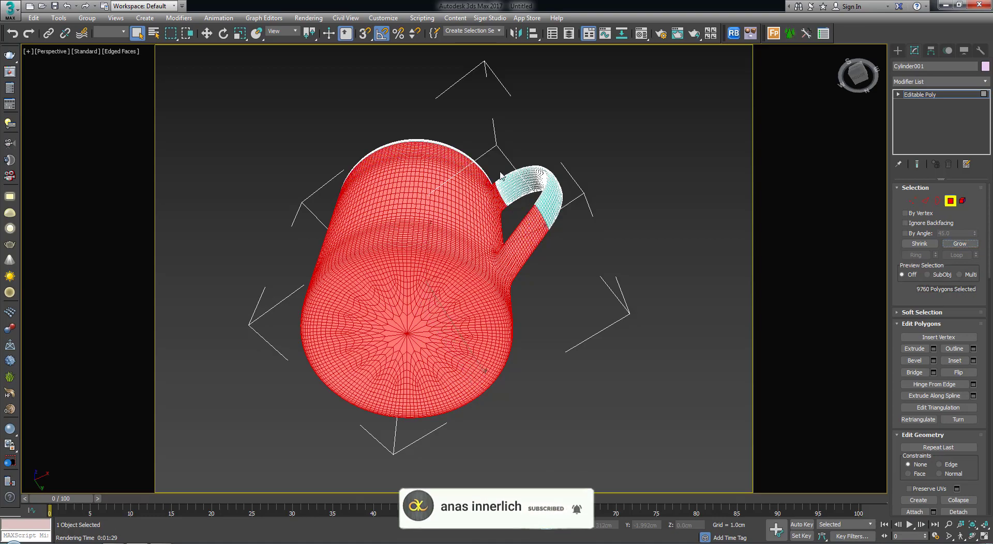
# Keep growing the selection up the body and handle to the rim, reaching 11008 polygons.
pyautogui.moveTo(501, 175)
pyautogui.keyDown('alt'); pyautogui.mouseDown(button='middle')
pyautogui.moveTo(463, 228)
pyautogui.moveTo(496, 348)
pyautogui.moveTo(498, 286)
pyautogui.mouseUp(button='middle'); pyautogui.keyUp('alt')
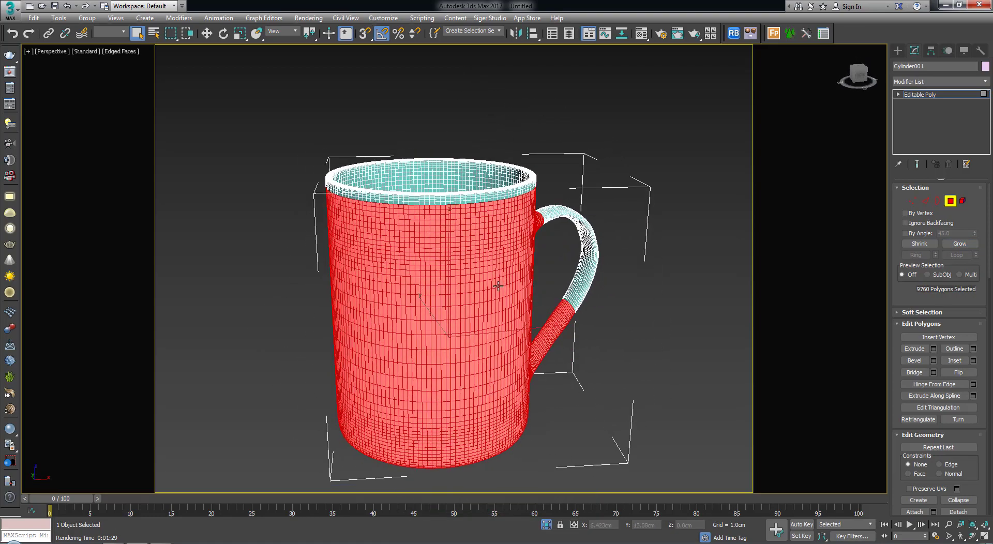
pyautogui.scroll(3, 476, 215)
pyautogui.scroll(2, 477, 196)
pyautogui.scroll(2, 481, 205)
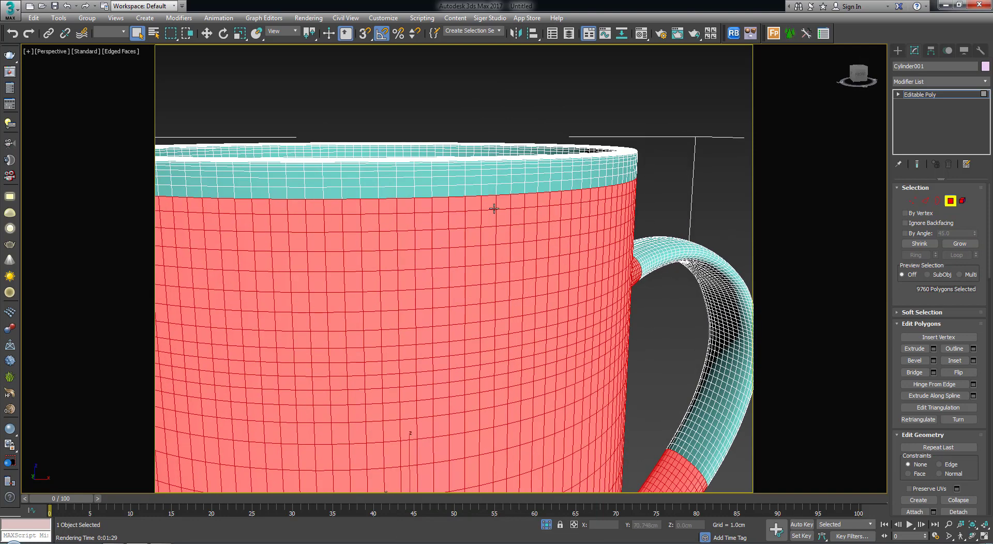
pyautogui.click(961, 244)
pyautogui.click(961, 243)
pyautogui.click(960, 243)
pyautogui.click(960, 243)
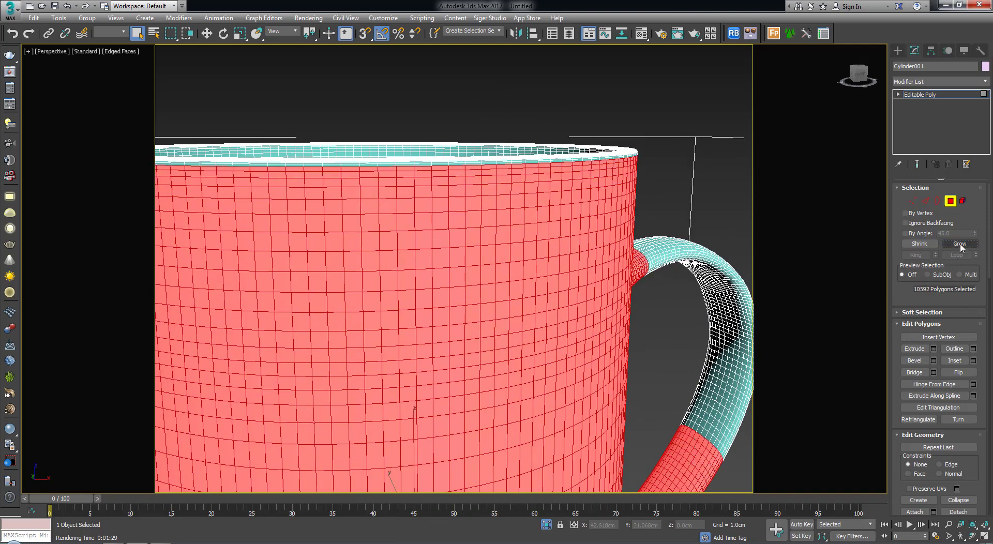
pyautogui.click(961, 244)
pyautogui.click(960, 244)
pyautogui.scroll(-1, 512, 241)
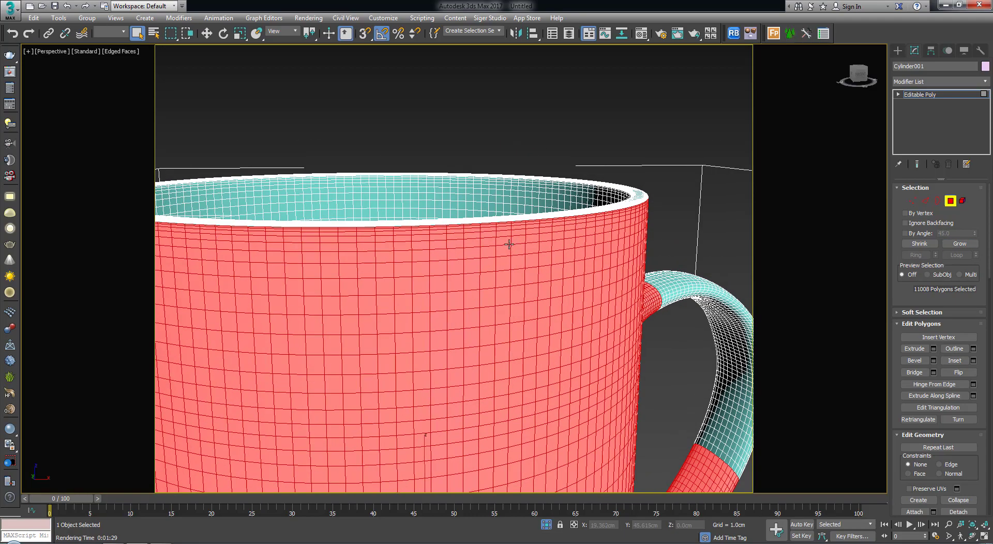
pyautogui.scroll(-2, 509, 243)
pyautogui.scroll(-1, 508, 244)
pyautogui.scroll(-2, 525, 277)
pyautogui.scroll(-2, 525, 277)
pyautogui.moveTo(525, 277)
pyautogui.mouseDown(button='middle')
pyautogui.moveTo(525, 242)
pyautogui.moveTo(545, 313)
pyautogui.moveTo(437, 298)
pyautogui.moveTo(483, 266)
pyautogui.mouseUp(button='middle')
# Maximise the top-right viewport and set it to the Right view.
pyautogui.hotkey('alt', 'w')
pyautogui.rightClick(654, 197)
pyautogui.hotkey('alt', 'w')
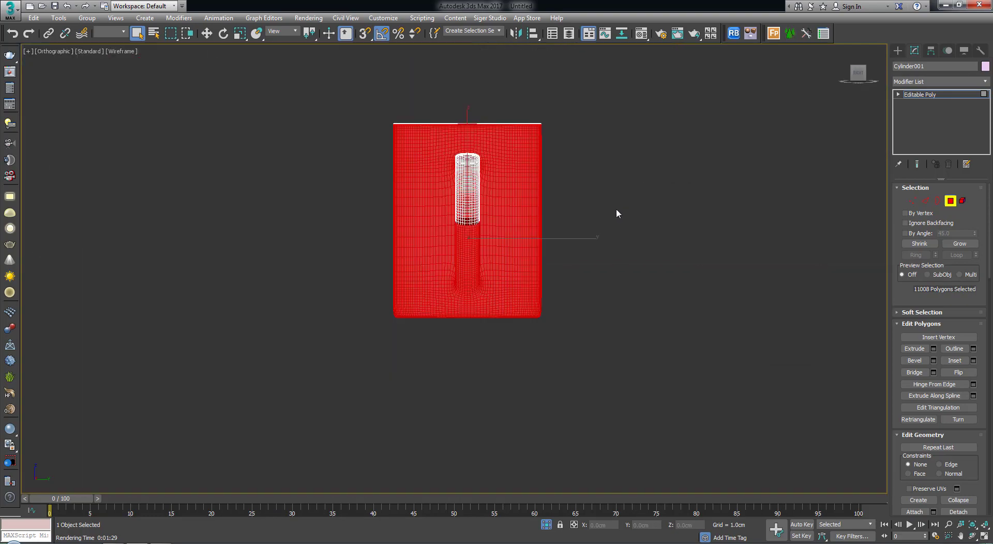
pyautogui.moveTo(616, 213); pyautogui.dragTo(634, 232, button='middle')
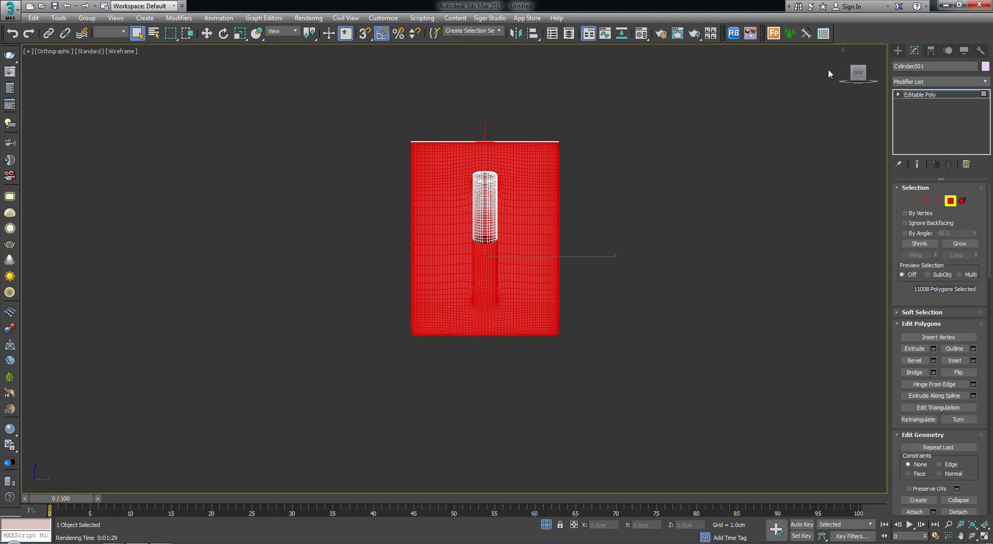
pyautogui.click(51, 51)
pyautogui.click(77, 168)
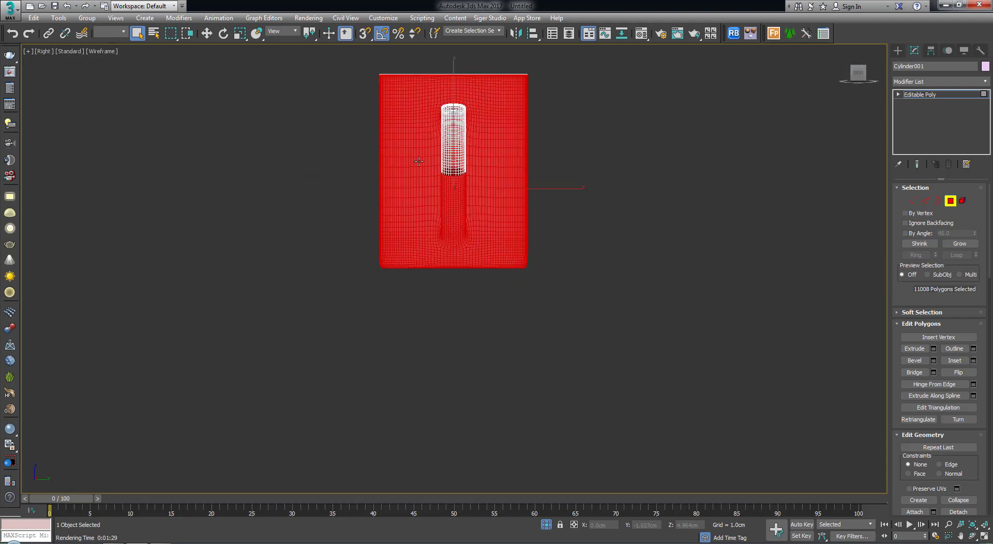
# Frame the mug, enable Ignore Backfacing and start boxing the strip around the handle.
pyautogui.moveTo(419, 162); pyautogui.dragTo(433, 248, button='middle')
pyautogui.scroll(2, 432, 249)
pyautogui.scroll(1, 506, 247)
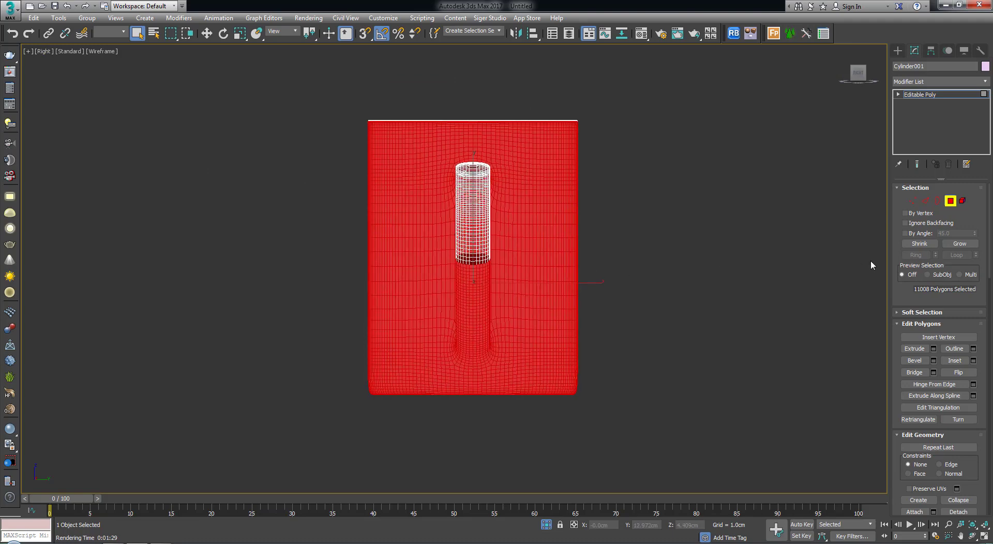
pyautogui.click(905, 223)
pyautogui.moveTo(507, 114); pyautogui.dragTo(470, 190)
# Deselect the vertical wall strip containing the handle, then inspect it in the maximised Perspective view.
pyautogui.keyDown('alt'); pyautogui.moveTo(440, 413); pyautogui.dragTo(439, 414); pyautogui.keyUp('alt')
pyautogui.hotkey('alt', 'w')
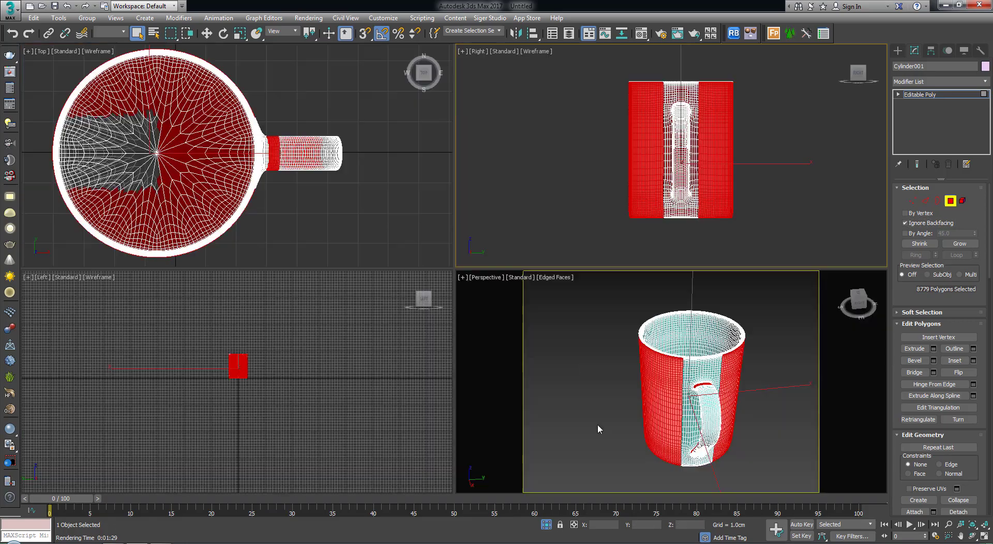
pyautogui.hotkey('alt', 'w')
pyautogui.moveTo(647, 397)
pyautogui.keyDown('alt'); pyautogui.mouseDown(button='middle')
pyautogui.moveTo(469, 160)
pyautogui.moveTo(507, 171)
pyautogui.moveTo(476, 269)
pyautogui.moveTo(470, 162)
pyautogui.moveTo(449, 289)
pyautogui.mouseUp(button='middle'); pyautogui.keyUp('alt')
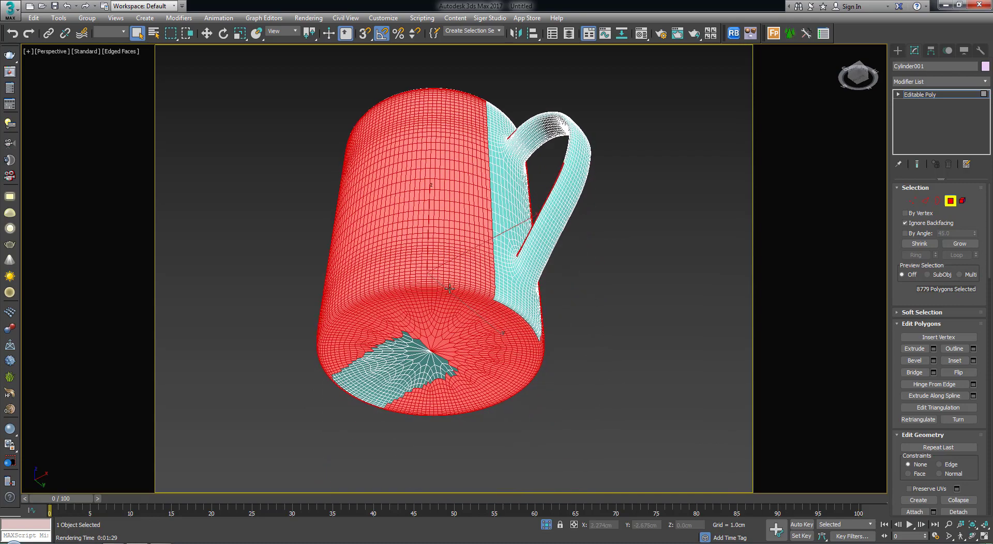
pyautogui.scroll(2, 440, 345)
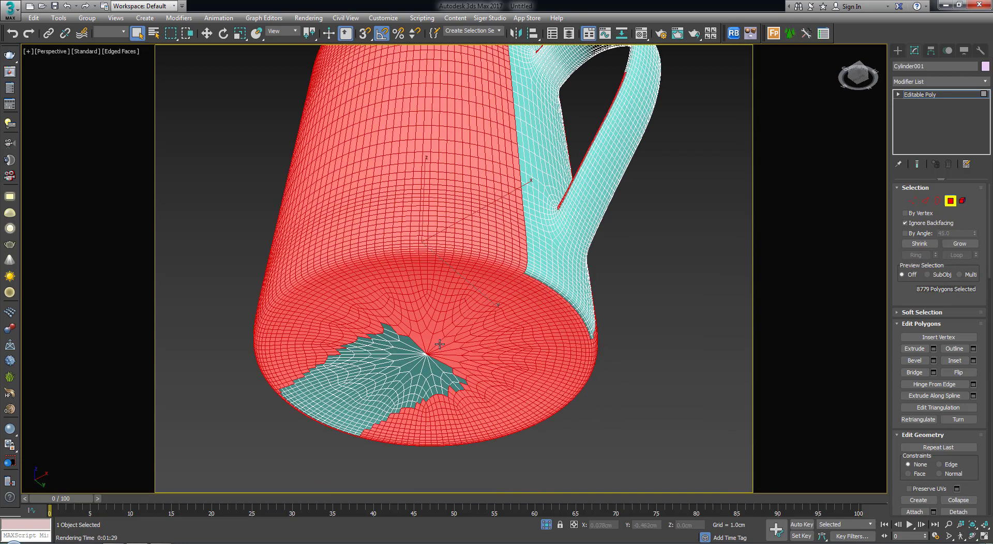
pyautogui.scroll(-5, 439, 345)
pyautogui.moveTo(440, 345)
pyautogui.keyDown('alt'); pyautogui.mouseDown(button='middle')
pyautogui.moveTo(461, 318)
pyautogui.moveTo(504, 350)
pyautogui.mouseUp(button='middle'); pyautogui.keyUp('alt')
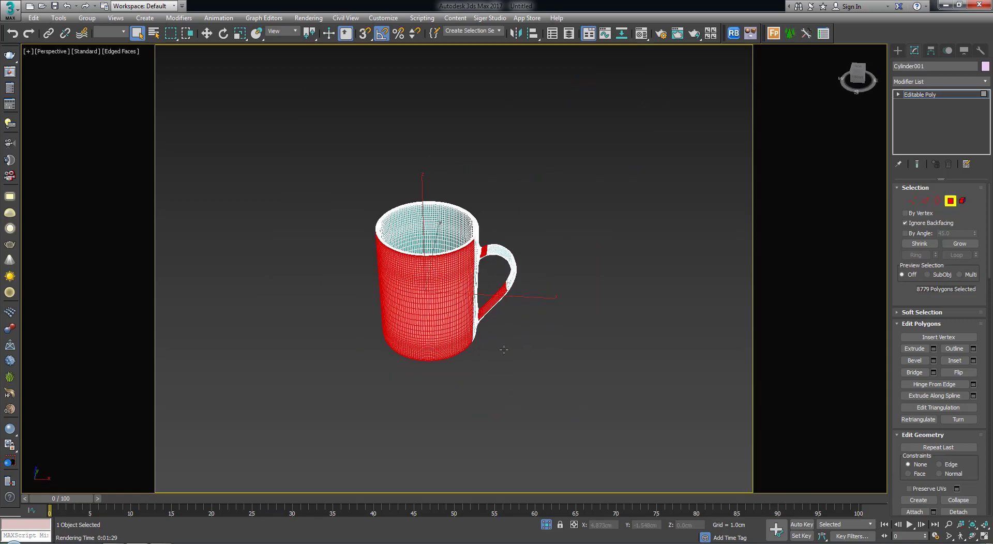
pyautogui.scroll(2, 490, 255)
pyautogui.scroll(5, 497, 217)
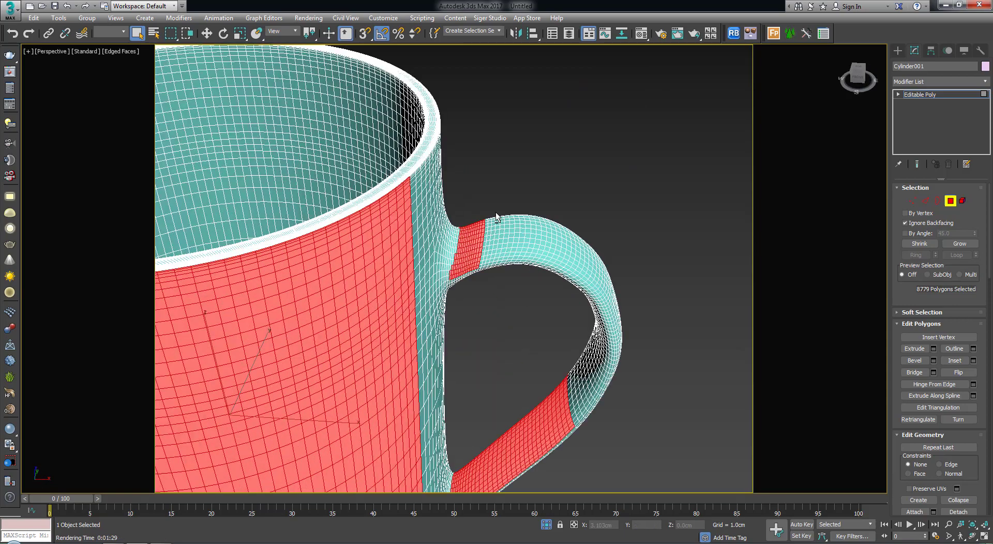
pyautogui.moveTo(463, 288)
pyautogui.keyDown('alt'); pyautogui.mouseDown(button='middle')
pyautogui.moveTo(357, 280)
pyautogui.moveTo(532, 208)
pyautogui.moveTo(527, 280)
pyautogui.mouseUp(button='middle'); pyautogui.keyUp('alt')
# Deselect the leftover handle polygons, trimming the selection to 8055.
pyautogui.keyDown('alt'); pyautogui.moveTo(528, 280); pyautogui.dragTo(445, 377); pyautogui.keyUp('alt')
pyautogui.moveTo(439, 348)
pyautogui.keyDown('alt'); pyautogui.mouseDown(button='middle')
pyautogui.moveTo(368, 355)
pyautogui.moveTo(407, 318)
pyautogui.mouseUp(button='middle'); pyautogui.keyUp('alt')
pyautogui.keyDown('alt'); pyautogui.moveTo(407, 318); pyautogui.dragTo(248, 245); pyautogui.keyUp('alt')
pyautogui.moveTo(249, 245)
pyautogui.keyDown('alt'); pyautogui.mouseDown(button='middle')
pyautogui.moveTo(343, 309)
pyautogui.moveTo(393, 290)
pyautogui.moveTo(479, 299)
pyautogui.moveTo(481, 312)
pyautogui.moveTo(644, 301)
pyautogui.moveTo(510, 297)
pyautogui.moveTo(503, 270)
pyautogui.moveTo(459, 286)
pyautogui.moveTo(486, 269)
pyautogui.mouseUp(button='middle'); pyautogui.keyUp('alt')
pyautogui.scroll(3, 343, 308)
pyautogui.scroll(-10, 445, 295)
pyautogui.scroll(3, 503, 270)
pyautogui.scroll(2, 486, 263)
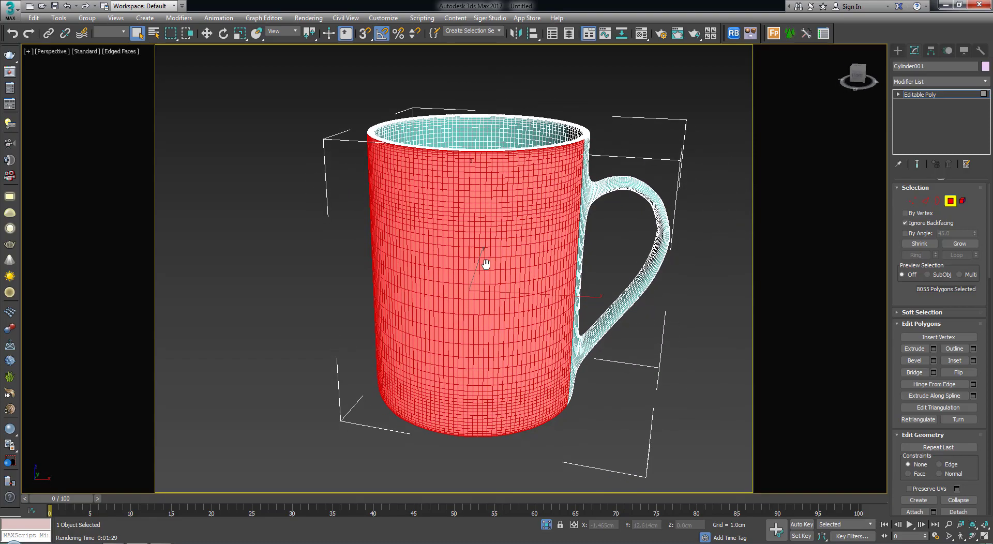
# Assign Material #2 with the Untitled-4.jpg diamond bitmap to the selected faces and show it in the viewport.
pyautogui.press('F3')
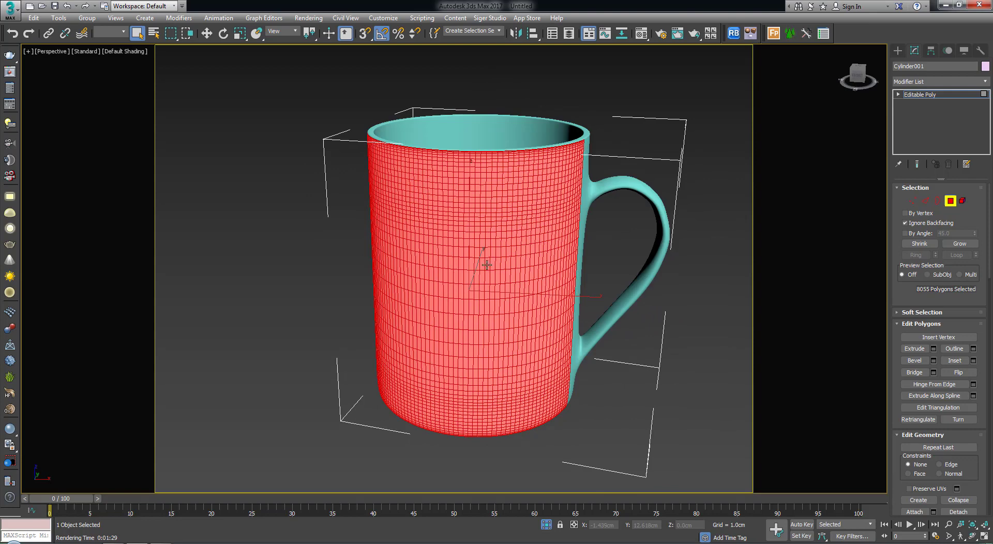
pyautogui.moveTo(520, 270); pyautogui.dragTo(525, 266, button='middle')
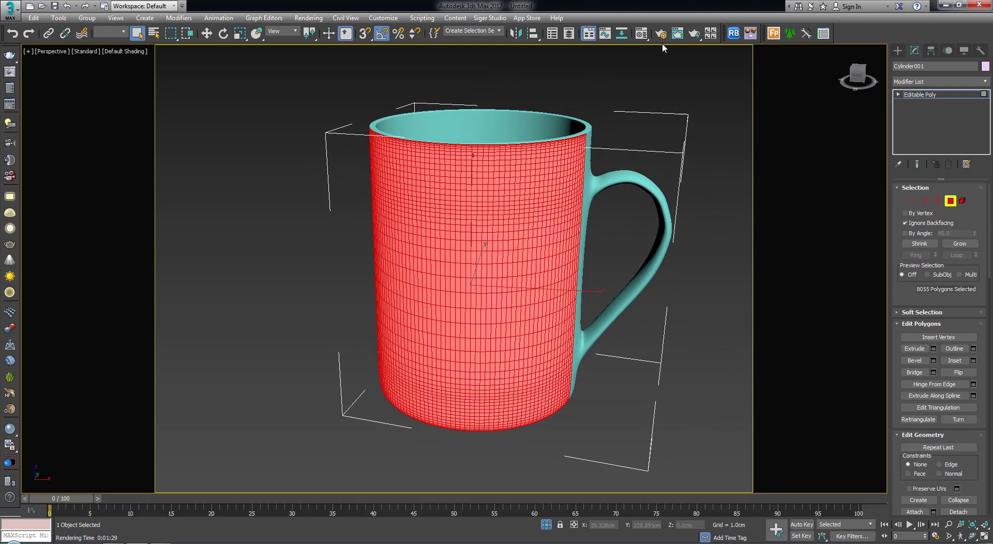
pyautogui.click(646, 34)
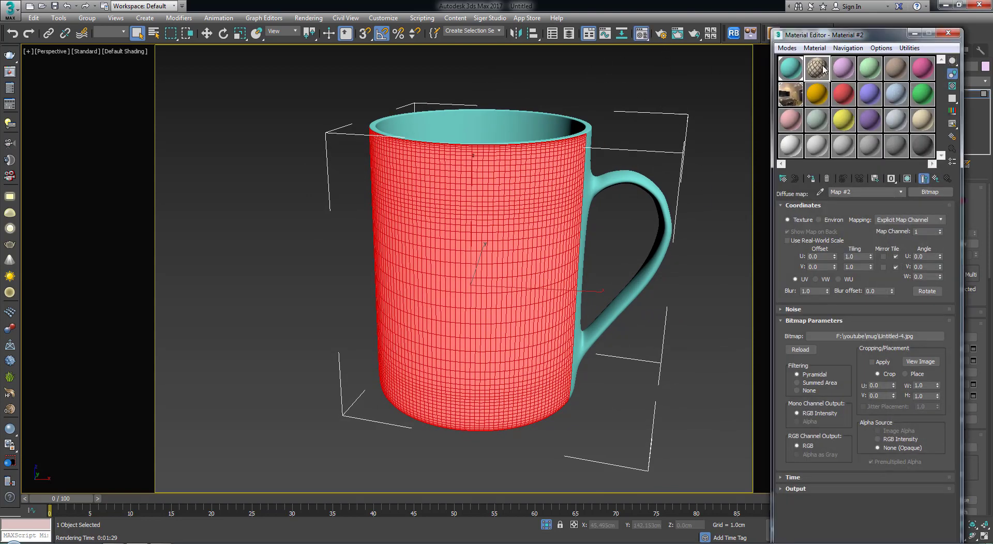
pyautogui.click(811, 179)
pyautogui.click(908, 180)
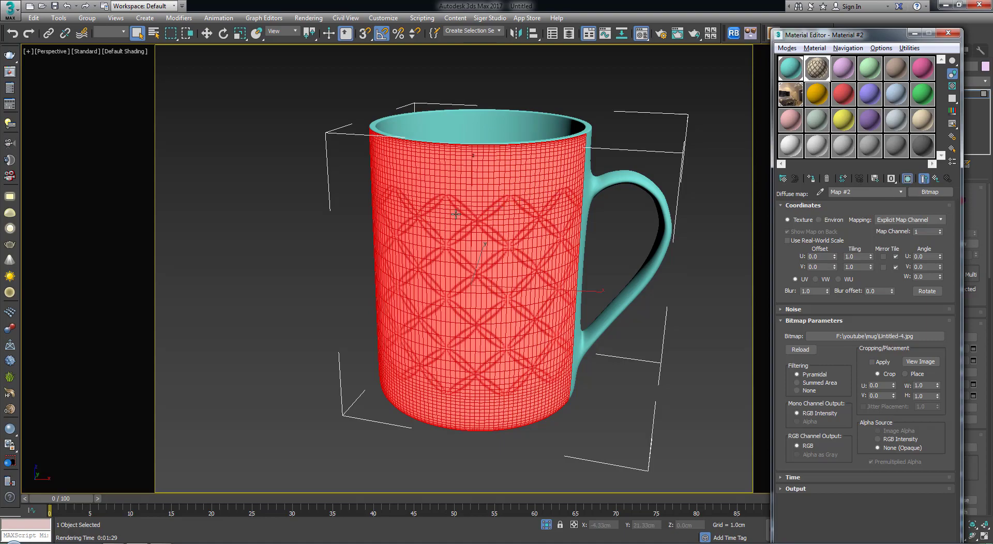
pyautogui.moveTo(456, 213)
pyautogui.keyDown('alt'); pyautogui.mouseDown(button='middle')
pyautogui.moveTo(678, 213)
pyautogui.moveTo(426, 209)
pyautogui.mouseUp(button='middle'); pyautogui.keyUp('alt')
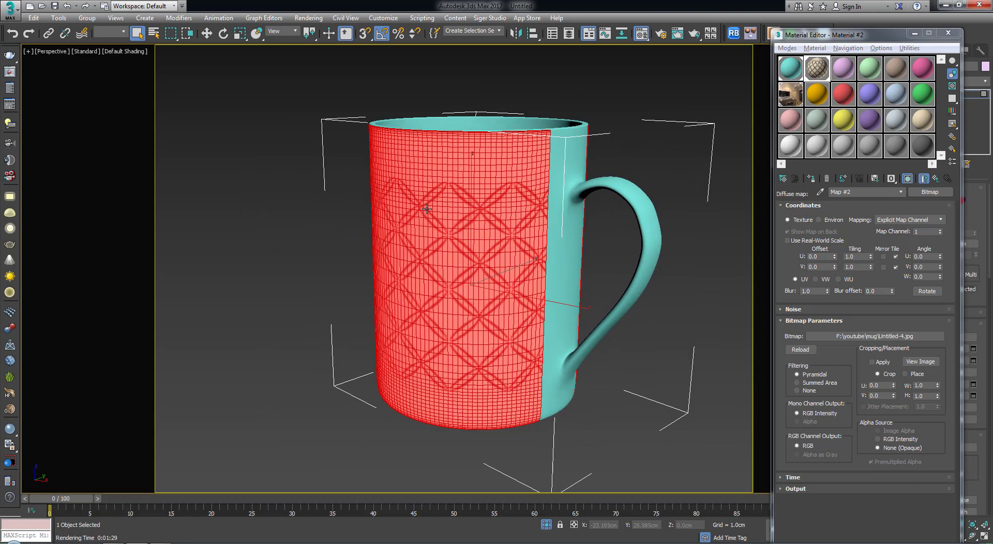
pyautogui.moveTo(871, 39); pyautogui.dragTo(779, 51)
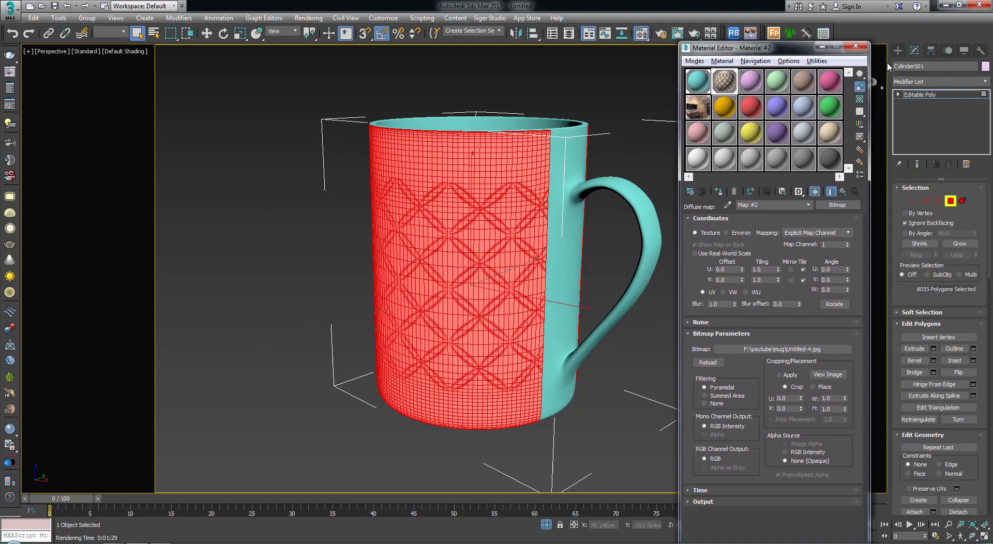
# Add a UVW Map modifier to the mug with Cylindrical mapping.
pyautogui.click(918, 81)
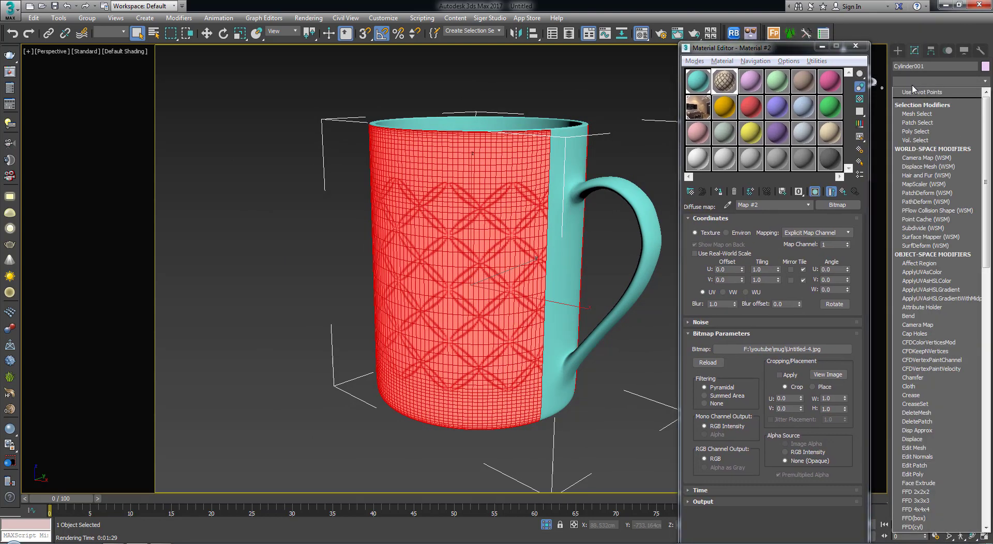
pyautogui.write('uvw')
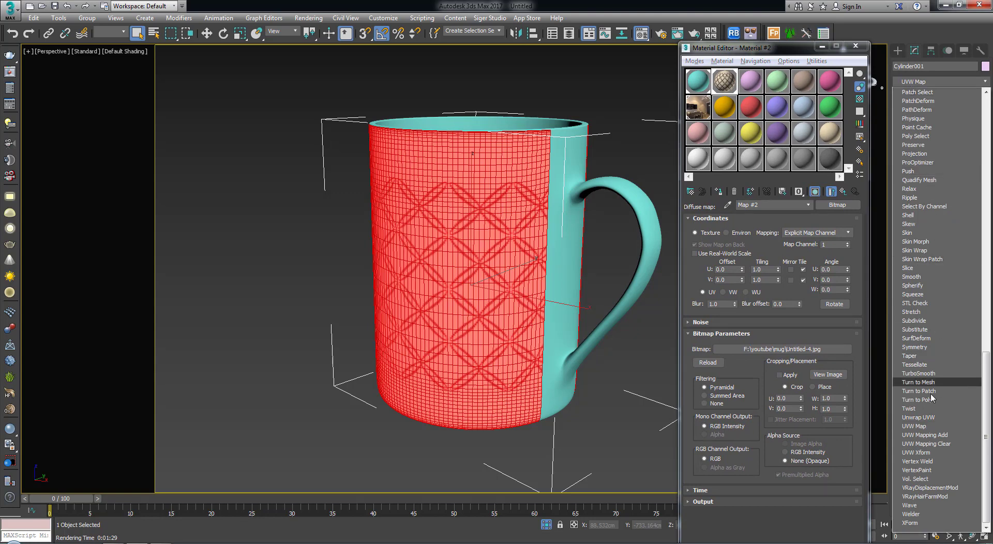
pyautogui.click(918, 429)
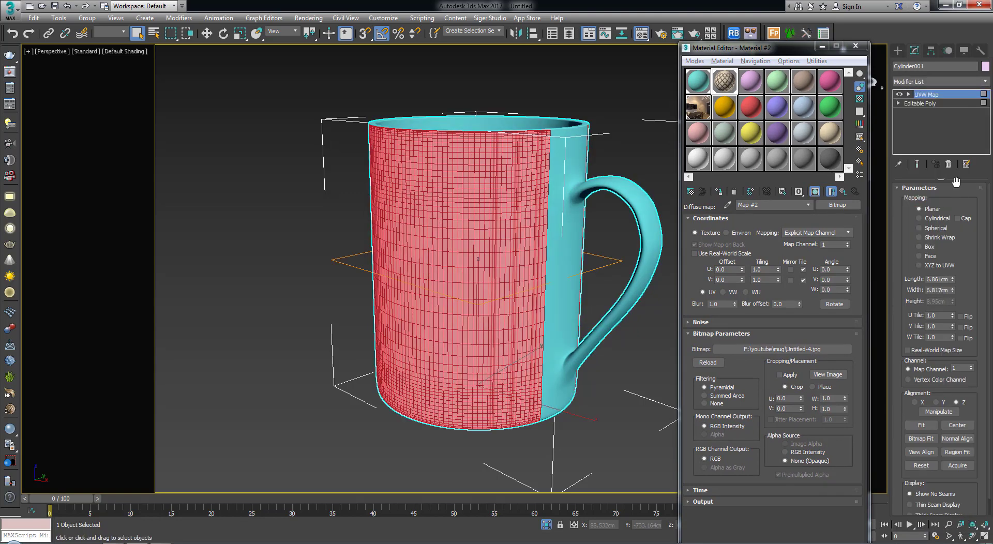
pyautogui.click(934, 221)
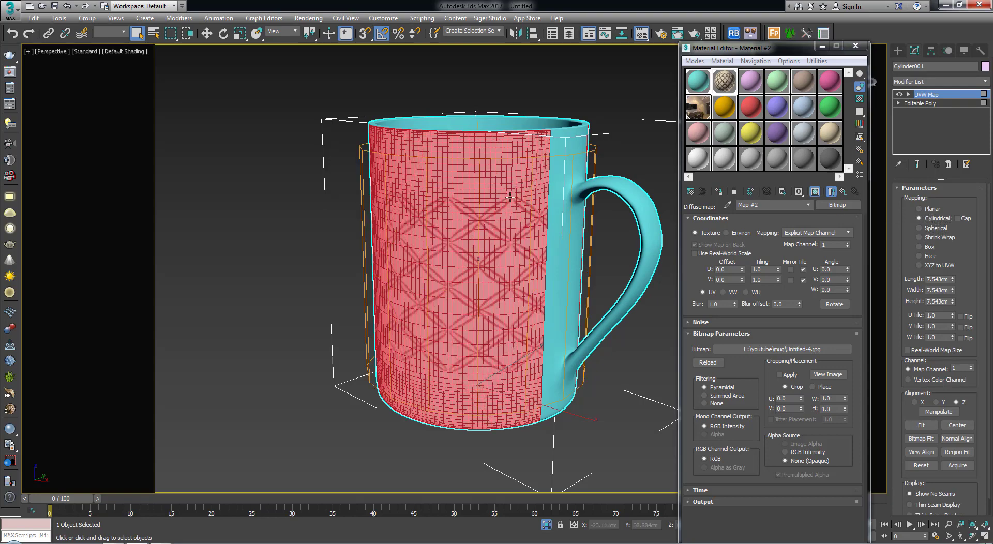
pyautogui.keyDown('alt'); pyautogui.moveTo(510, 197); pyautogui.dragTo(515, 222, button='middle'); pyautogui.keyUp('alt')
pyautogui.keyDown('alt'); pyautogui.moveTo(520, 181); pyautogui.dragTo(569, 179, button='middle'); pyautogui.keyUp('alt')
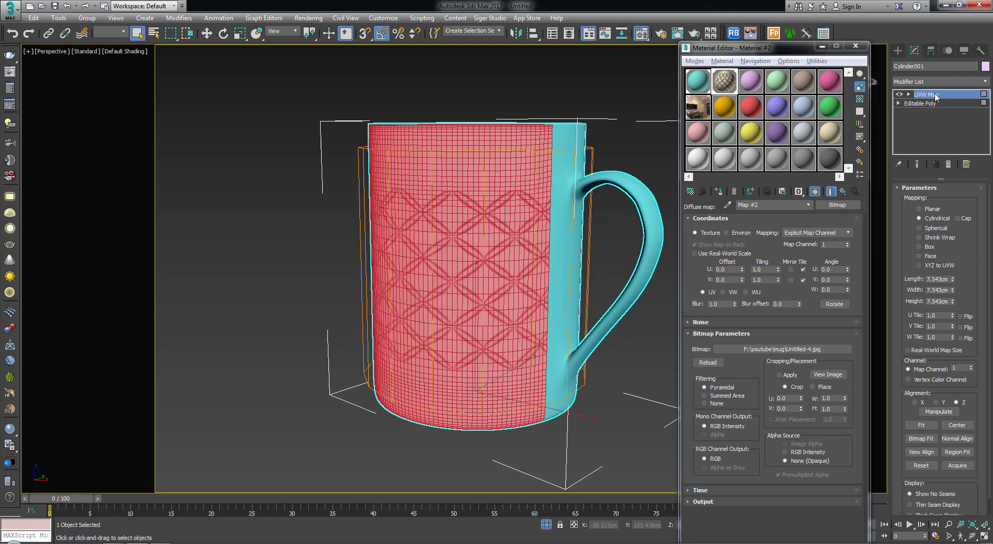
# Rotate the mapping gizmo upright with angle snap off, then scale it taller.
pyautogui.press('1')
pyautogui.press('w')
pyautogui.press('e')
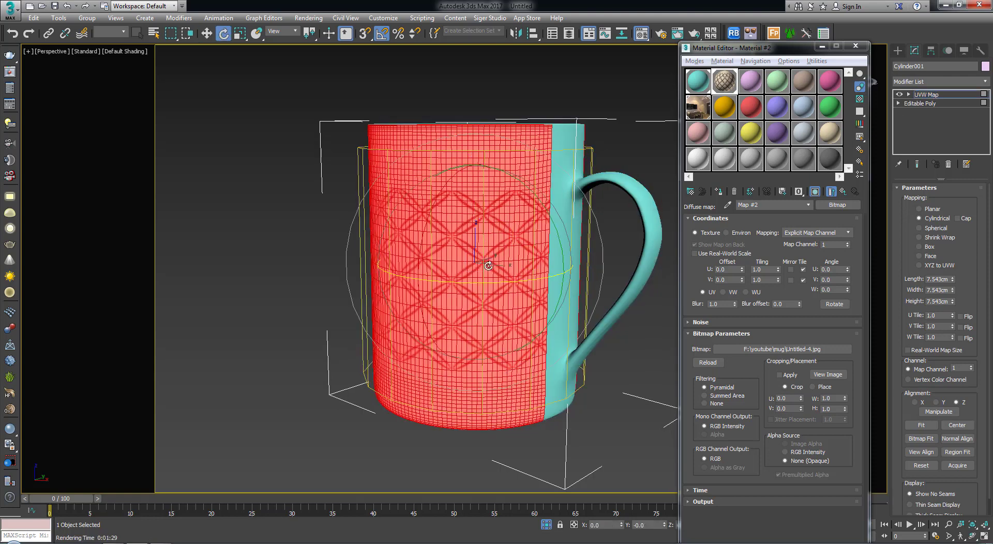
pyautogui.moveTo(497, 284); pyautogui.dragTo(493, 283)
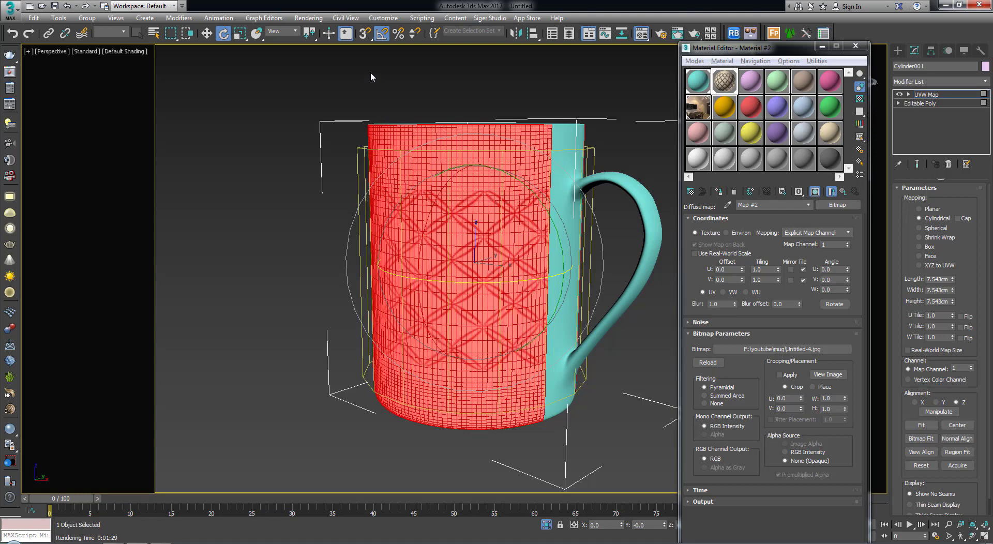
pyautogui.click(382, 33)
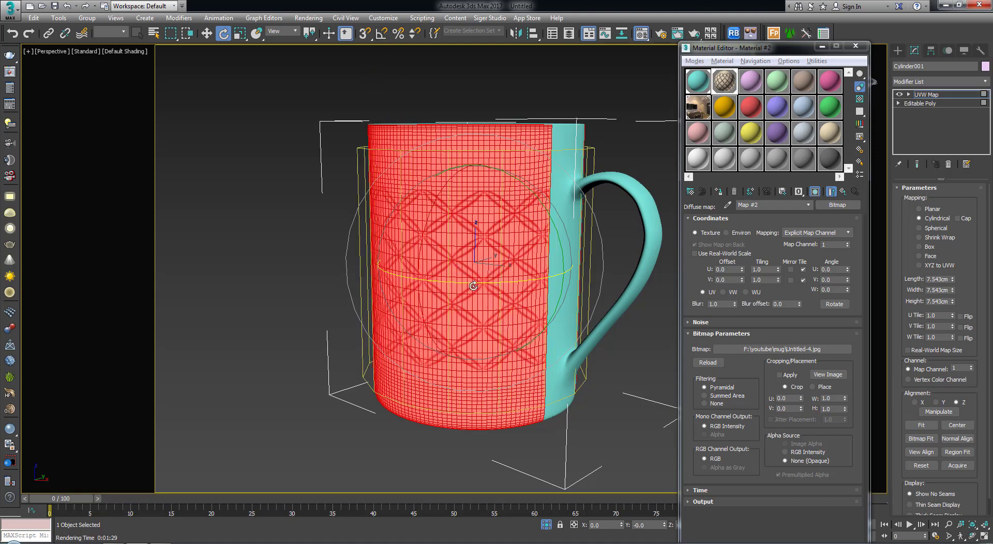
pyautogui.moveTo(474, 286); pyautogui.dragTo(477, 285)
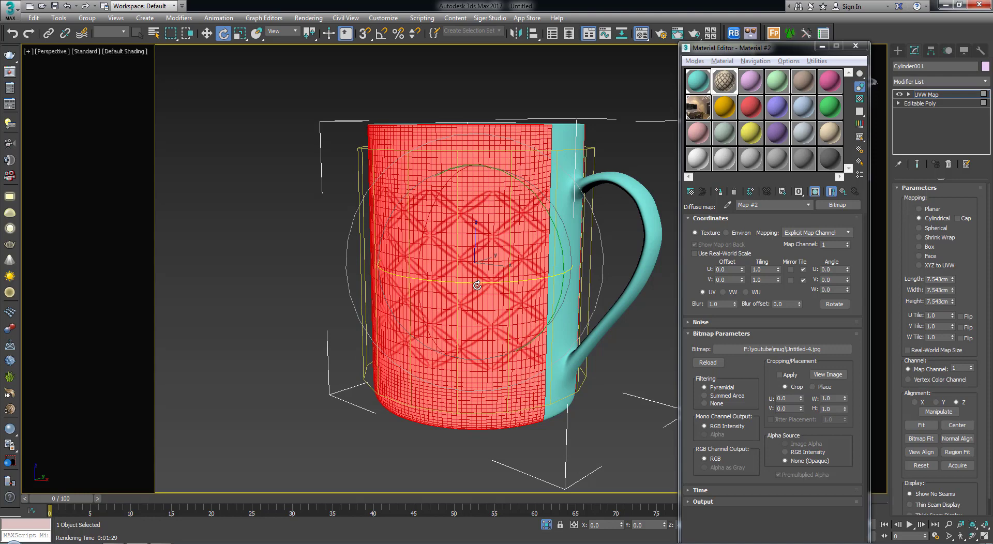
pyautogui.moveTo(435, 247); pyautogui.dragTo(435, 247)
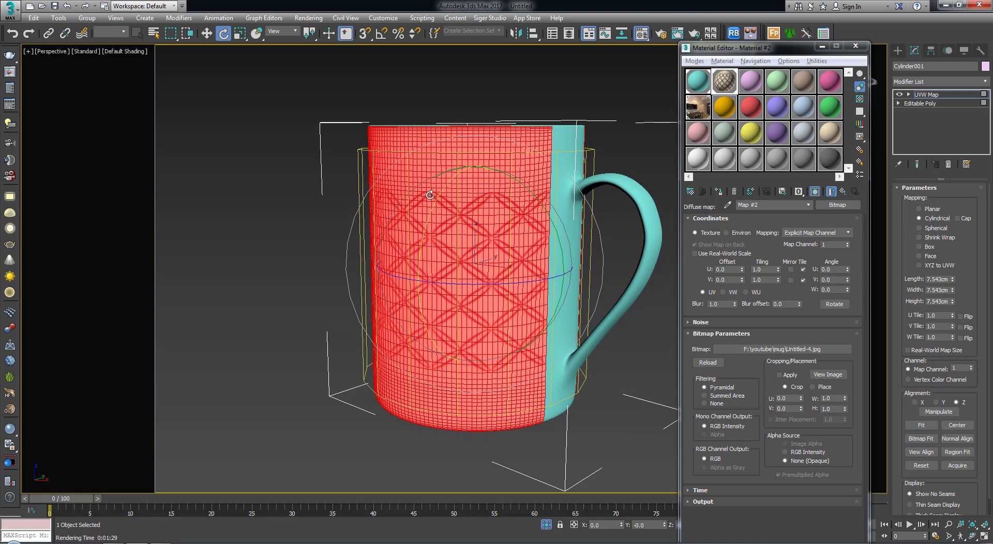
pyautogui.press('r')
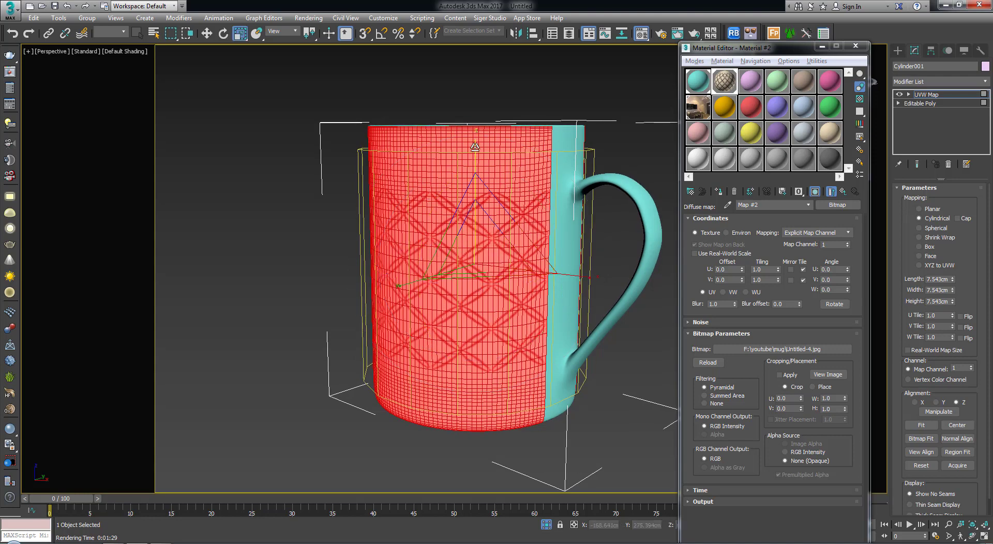
pyautogui.moveTo(475, 147); pyautogui.dragTo(471, 138)
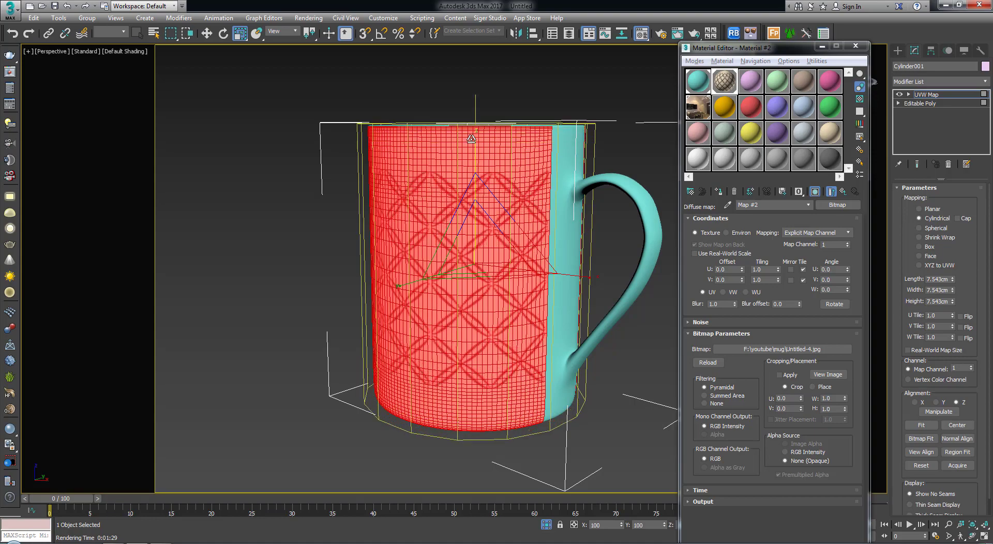
pyautogui.moveTo(472, 139)
pyautogui.keyDown('alt'); pyautogui.mouseDown(button='middle')
pyautogui.moveTo(500, 221)
pyautogui.moveTo(874, 98)
pyautogui.mouseUp(button='middle'); pyautogui.keyUp('alt')
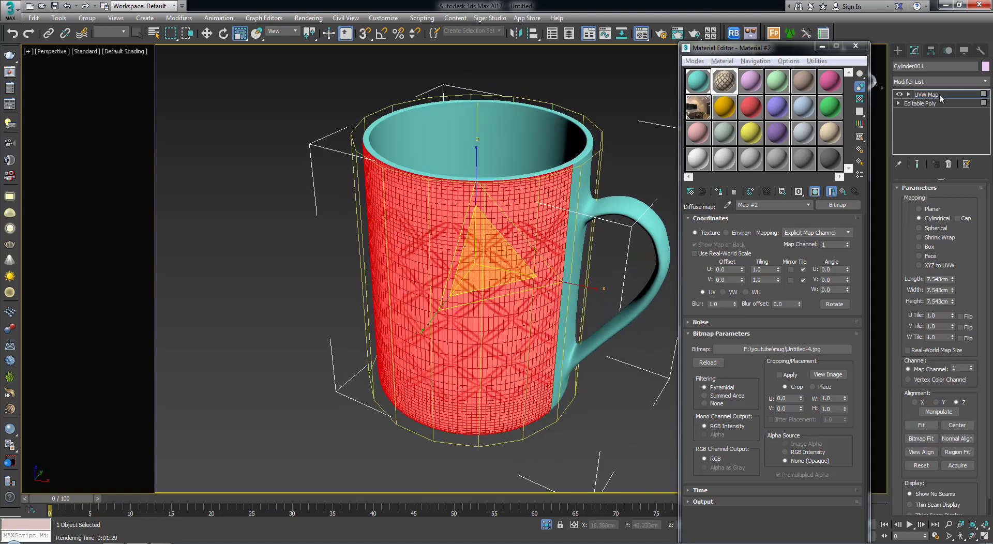
# Convert the mug to Editable Poly, deselect it and view the handle side.
pyautogui.rightClick(459, 223)
pyautogui.moveTo(497, 332)
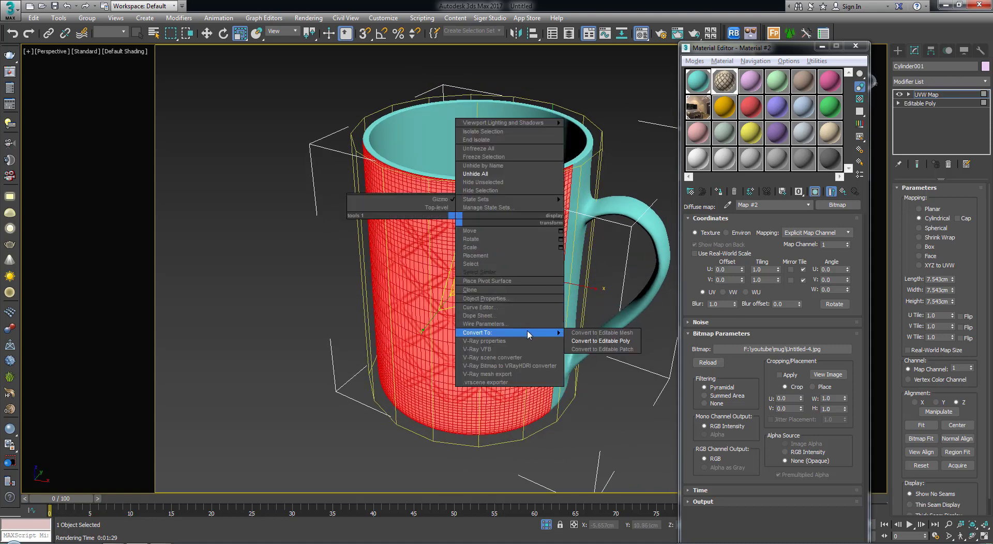
pyautogui.click(591, 343)
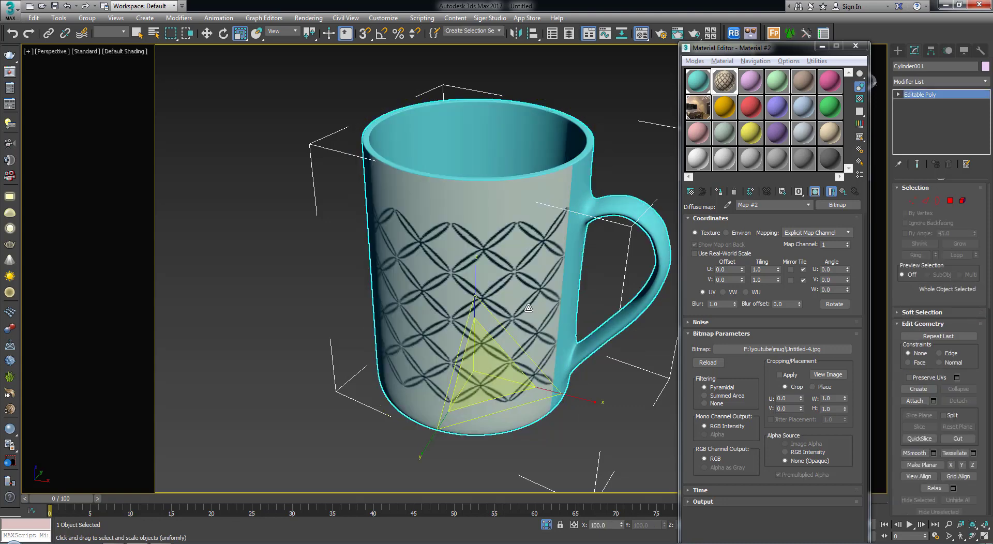
pyautogui.hotkey('ctrl', 'd')
pyautogui.moveTo(547, 333)
pyautogui.keyDown('alt'); pyautogui.mouseDown(button='middle')
pyautogui.moveTo(455, 260)
pyautogui.moveTo(536, 267)
pyautogui.moveTo(560, 230)
pyautogui.mouseUp(button='middle'); pyautogui.keyUp('alt')
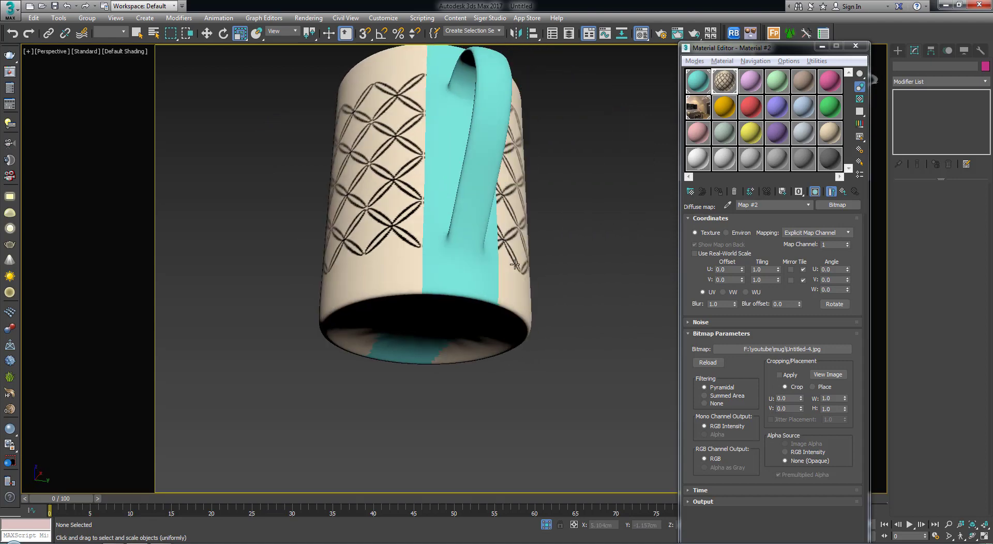
# Set the mug's Material #1 diffuse colour to cream R 231, G 197, B 147.
pyautogui.click(535, 178)
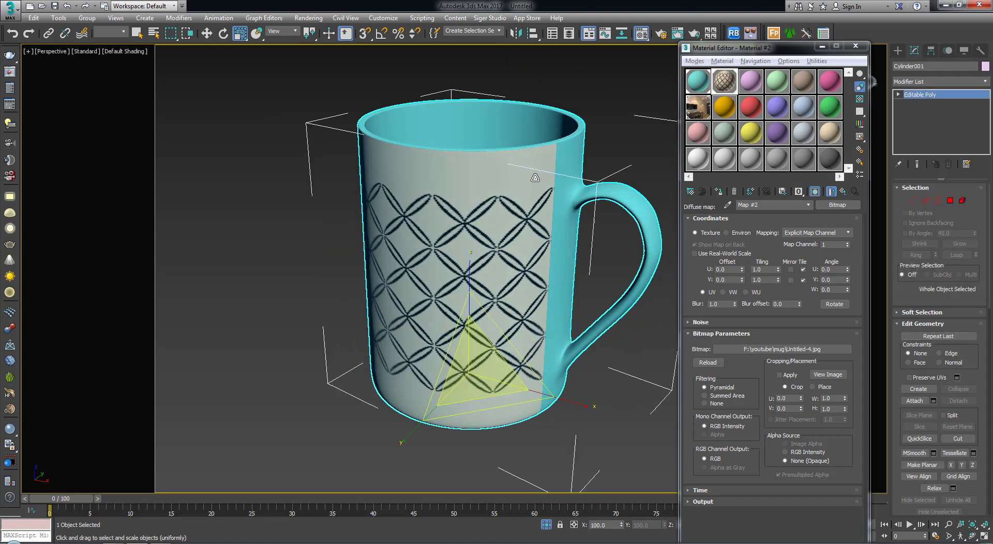
pyautogui.click(698, 83)
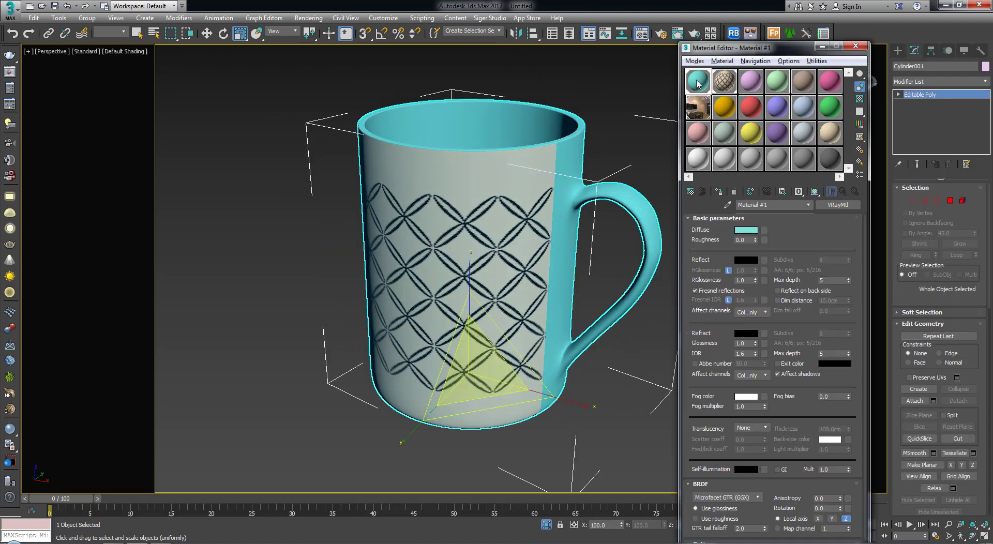
pyautogui.click(750, 234)
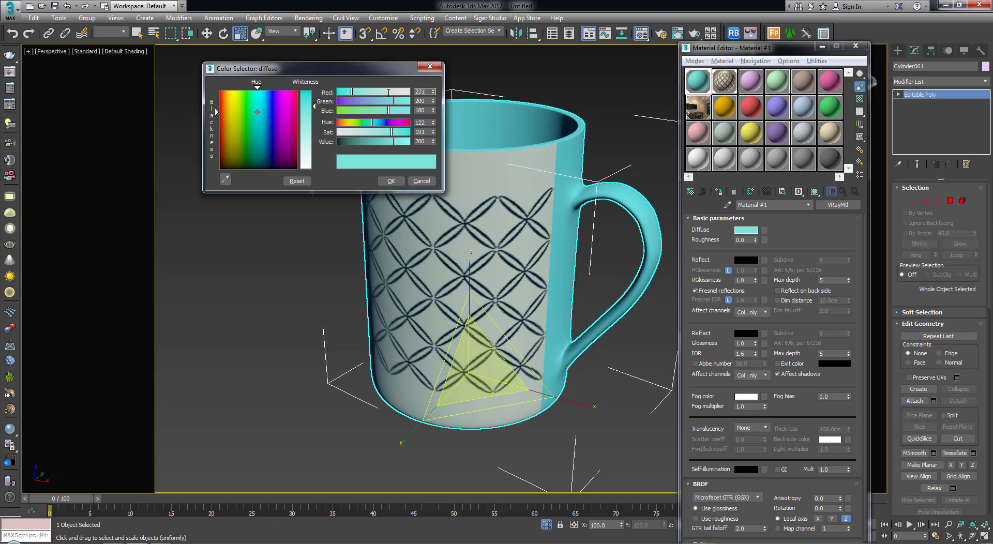
pyautogui.press('Tab')
pyautogui.write('197')
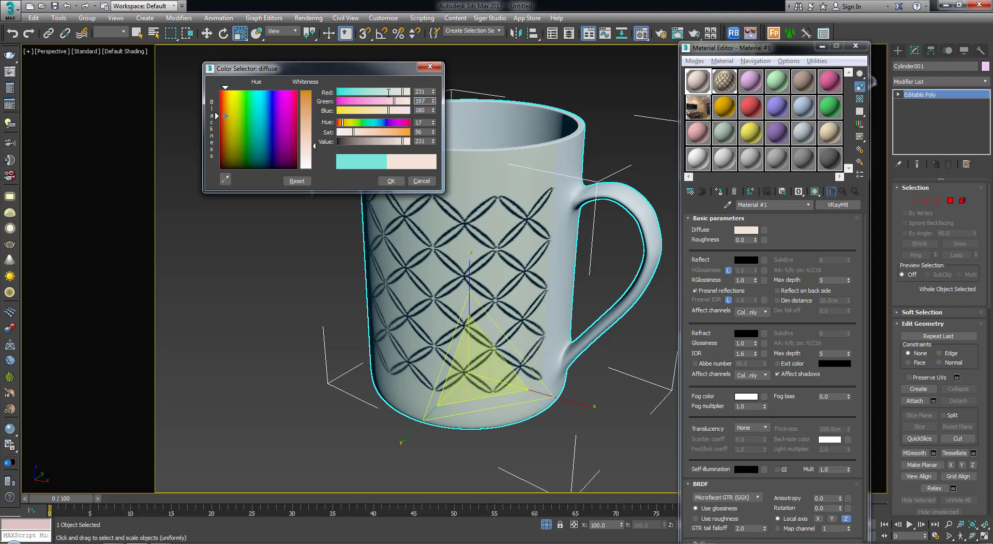
pyautogui.press('Tab')
pyautogui.press('Return')
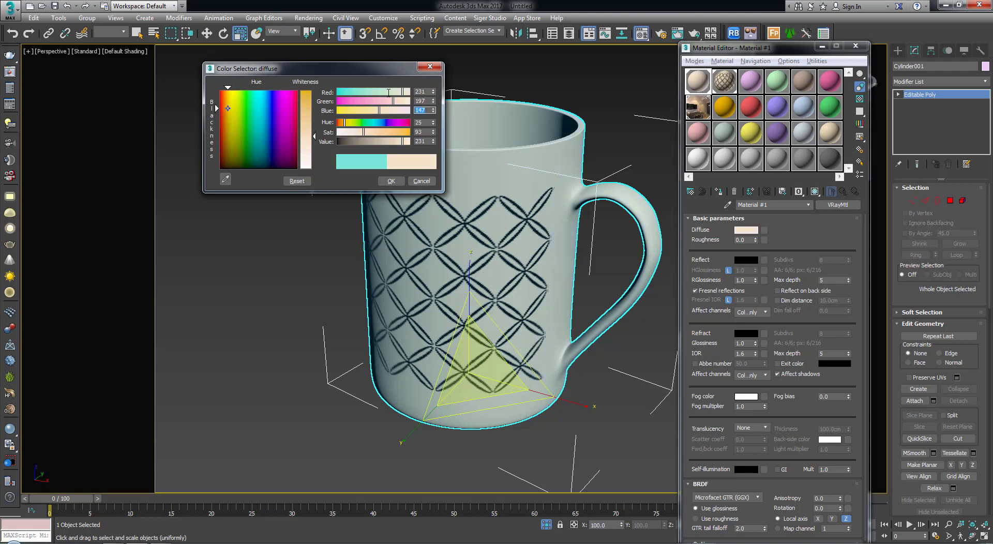
pyautogui.click(391, 181)
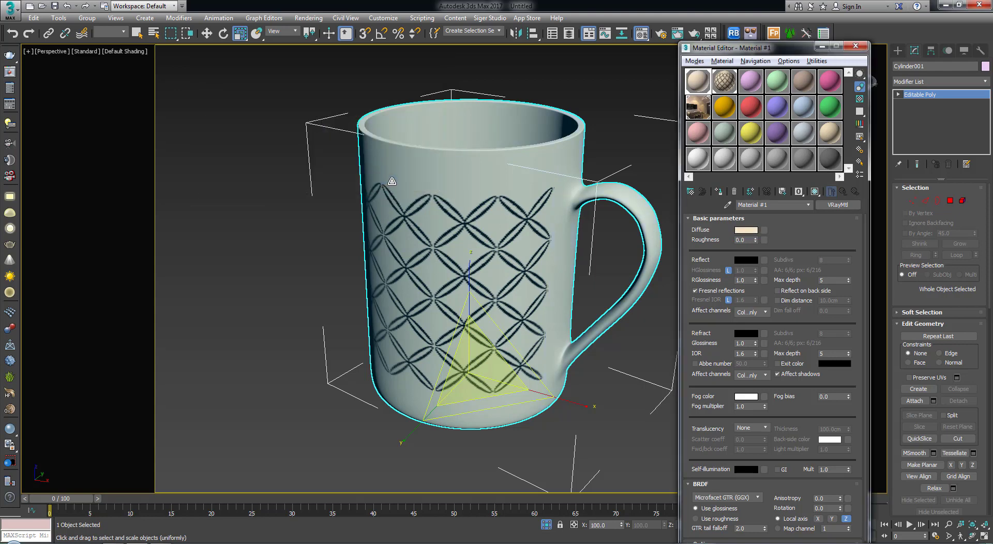
pyautogui.moveTo(466, 240)
pyautogui.keyDown('alt'); pyautogui.mouseDown(button='middle')
pyautogui.moveTo(469, 198)
pyautogui.moveTo(472, 246)
pyautogui.moveTo(485, 230)
pyautogui.mouseUp(button='middle'); pyautogui.keyUp('alt')
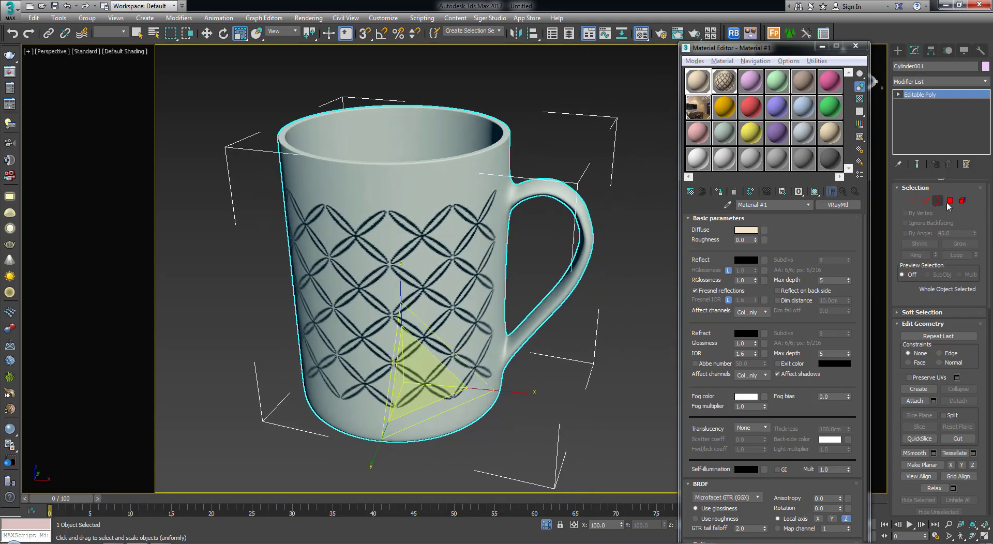
# Enter Polygon mode and turn the side viewport into a maximized Front view.
pyautogui.click(951, 200)
pyautogui.hotkey('ctrl', 'a')
pyautogui.hotkey('alt', 'w')
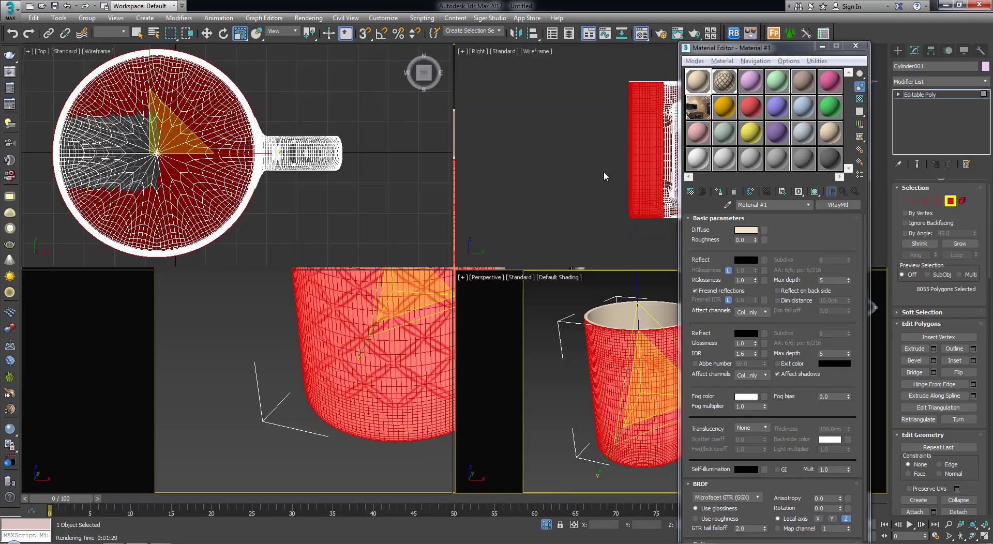
pyautogui.rightClick(600, 159)
pyautogui.click(855, 45)
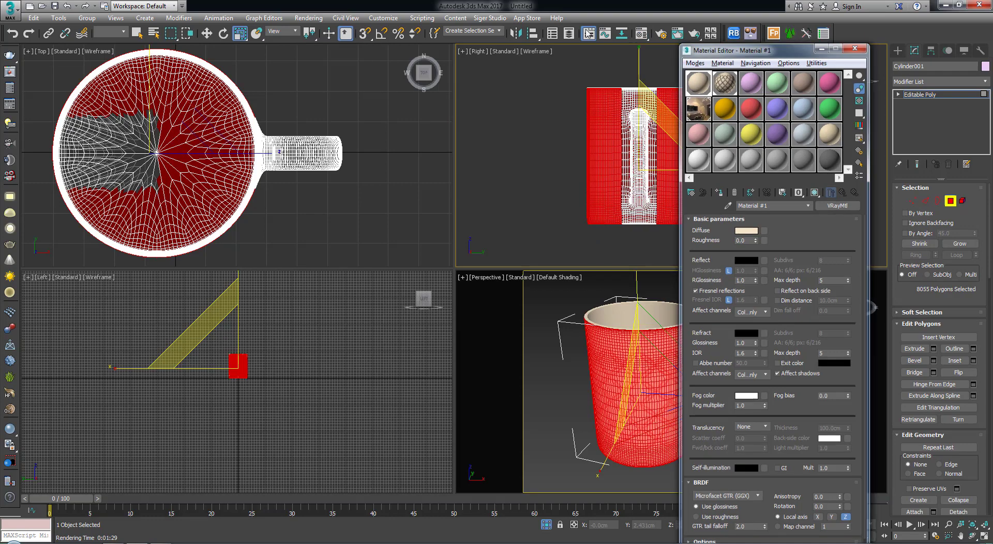
pyautogui.click(480, 54)
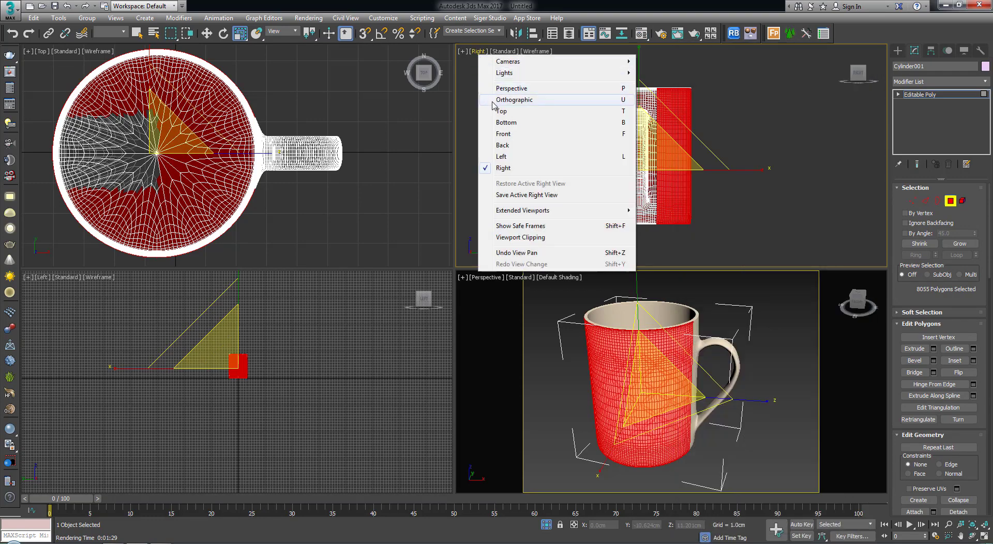
pyautogui.click(506, 135)
pyautogui.hotkey('alt', 'w')
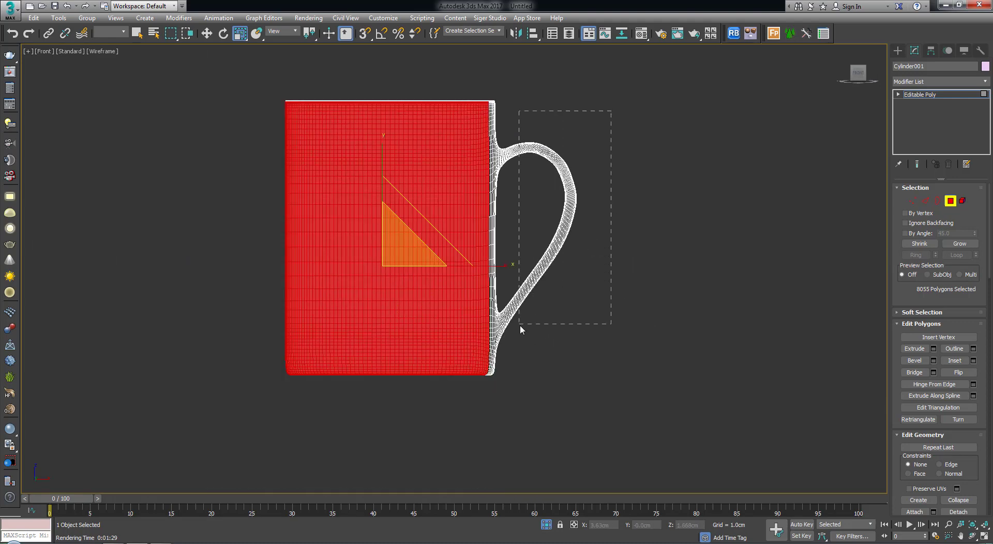
# Box-select the handle polygons, then deselect the jagged faces at the body joins.
pyautogui.moveTo(520, 324); pyautogui.dragTo(494, 327)
pyautogui.scroll(5, 518, 313)
pyautogui.scroll(3, 519, 284)
pyautogui.scroll(-5, 494, 328)
pyautogui.scroll(4, 484, 199)
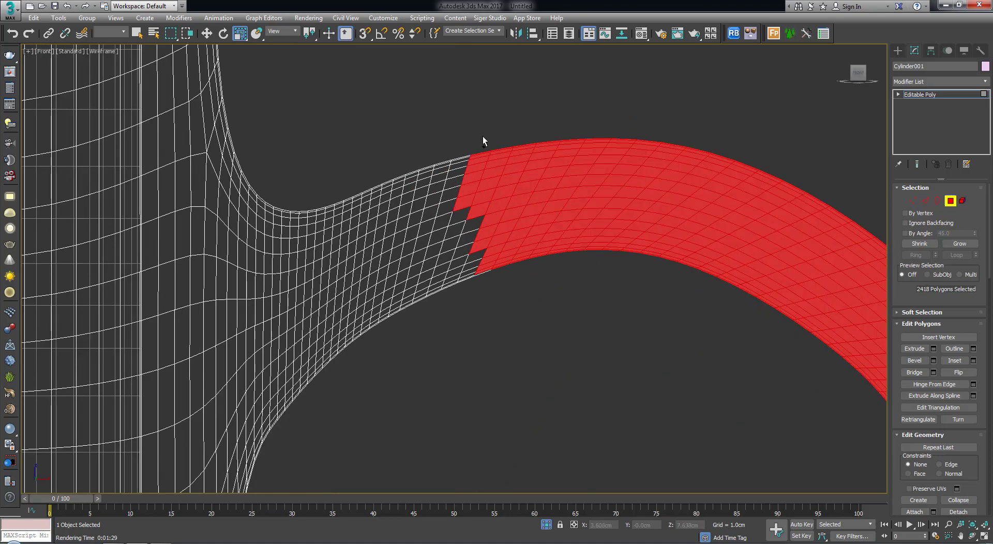
pyautogui.keyDown('alt'); pyautogui.moveTo(472, 133); pyautogui.dragTo(483, 190); pyautogui.keyUp('alt')
pyautogui.scroll(2, 481, 293)
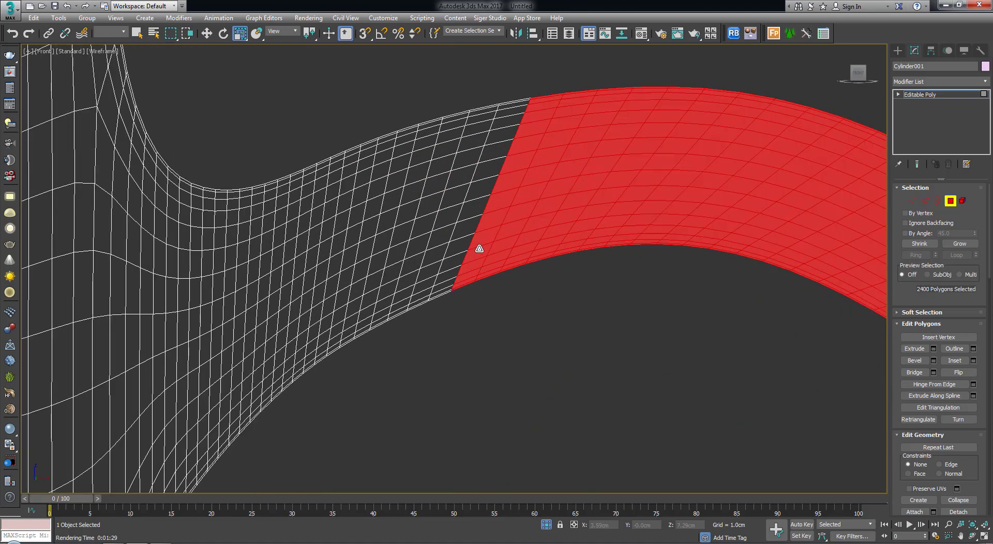
pyautogui.scroll(-2, 480, 248)
pyautogui.scroll(-4, 429, 195)
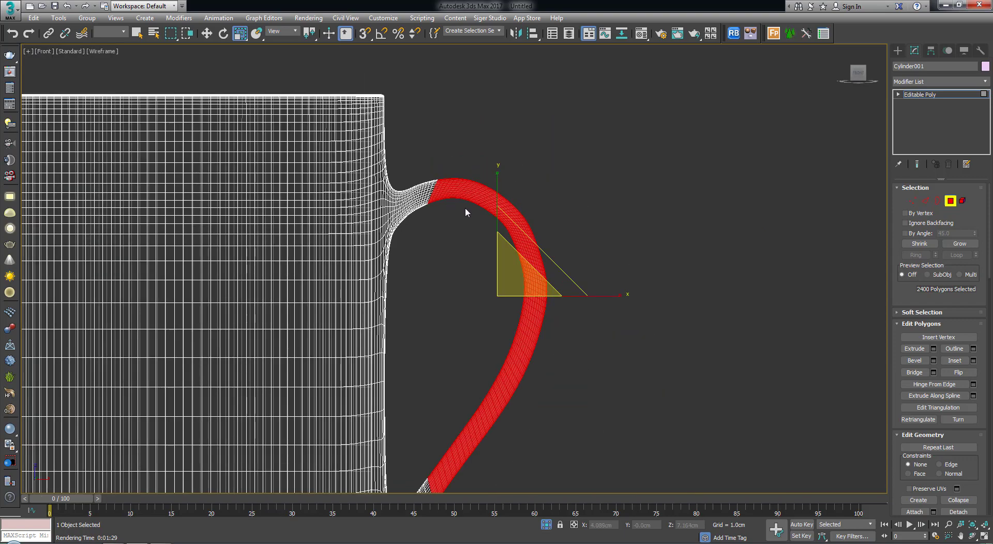
# Maximize the Perspective view and orbit to inspect the selected handle.
pyautogui.hotkey('alt', 'w')
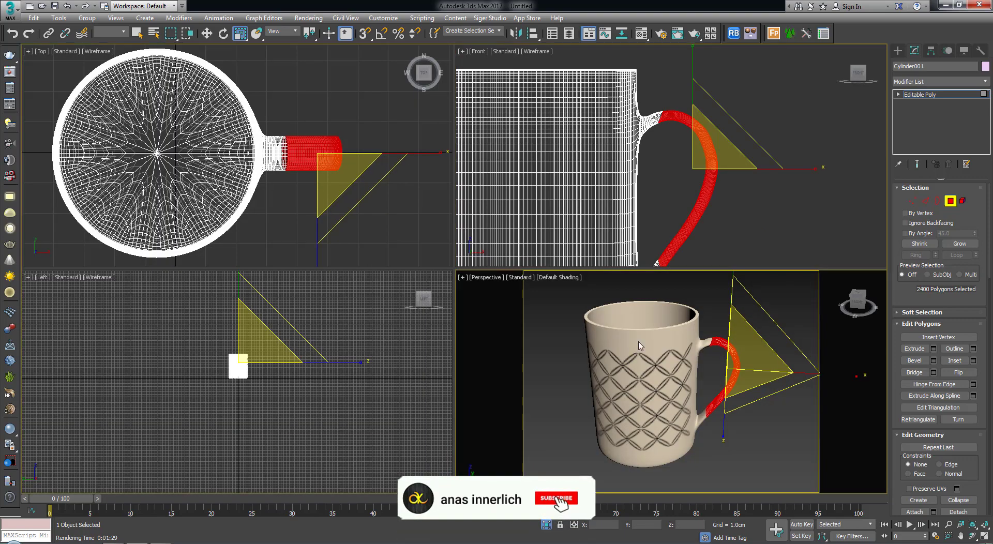
pyautogui.hotkey('alt', 'w')
pyautogui.moveTo(551, 262)
pyautogui.keyDown('alt'); pyautogui.mouseDown(button='middle')
pyautogui.moveTo(386, 248)
pyautogui.moveTo(513, 268)
pyautogui.moveTo(585, 238)
pyautogui.mouseUp(button='middle'); pyautogui.keyUp('alt')
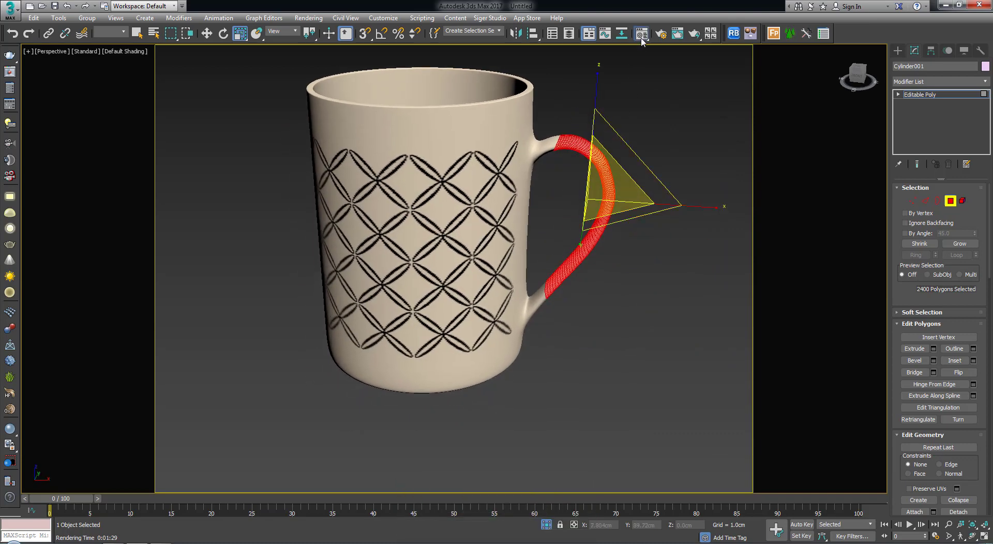
# Assign Material #3 with a black diffuse to the handle faces, then leave Polygon mode.
pyautogui.click(642, 34)
pyautogui.click(753, 84)
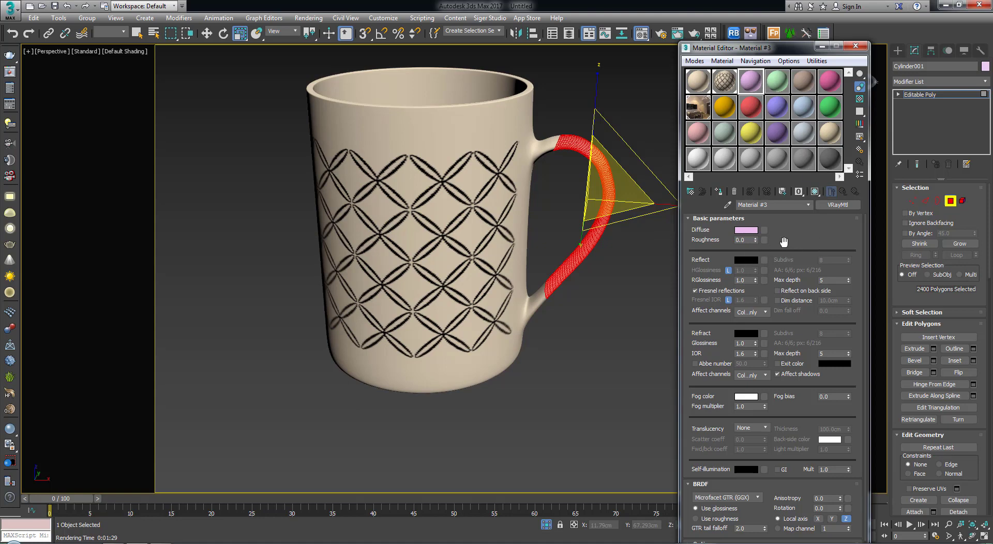
pyautogui.click(746, 231)
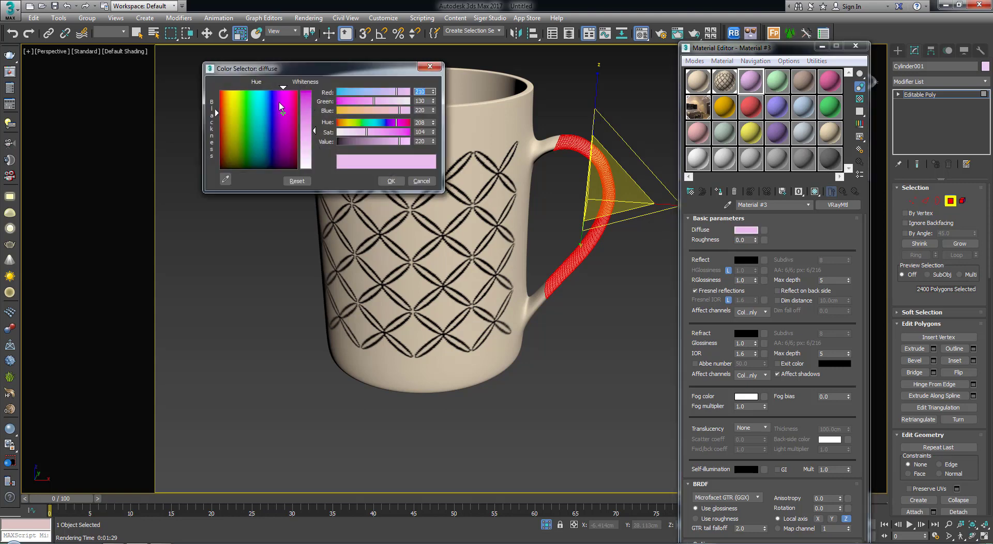
pyautogui.moveTo(306, 98)
pyautogui.mouseDown()
pyautogui.moveTo(306, 120)
pyautogui.moveTo(306, 91)
pyautogui.mouseUp()
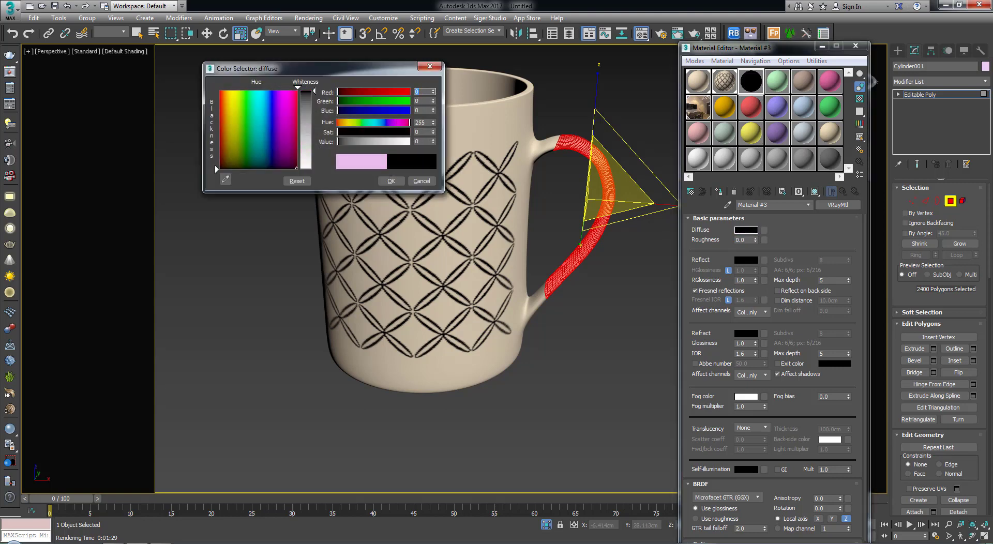
pyautogui.click(392, 181)
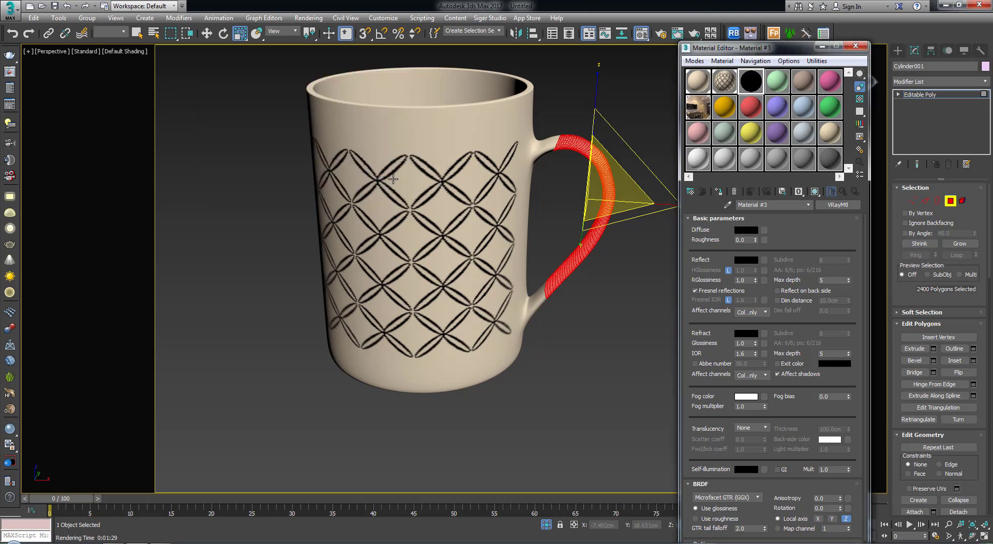
pyautogui.click(719, 192)
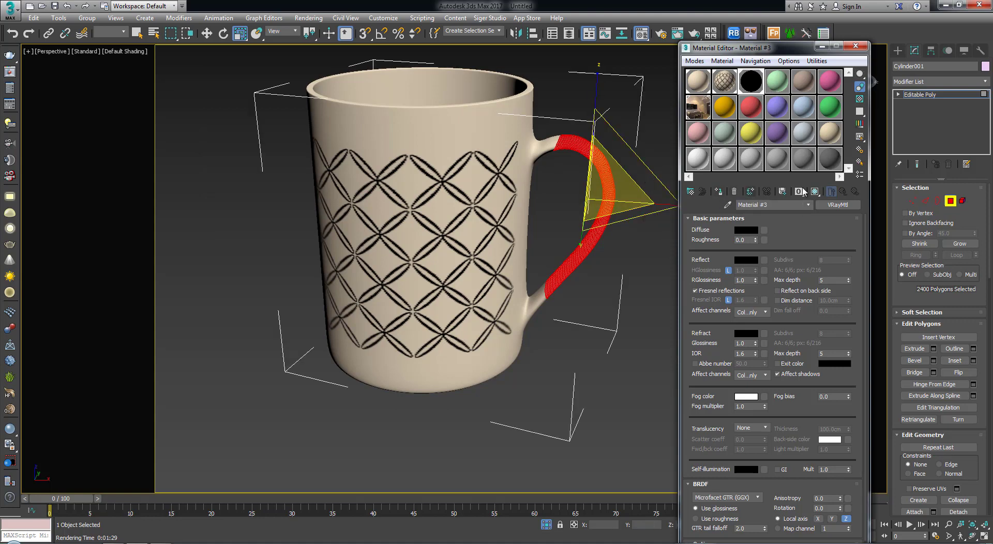
pyautogui.click(951, 201)
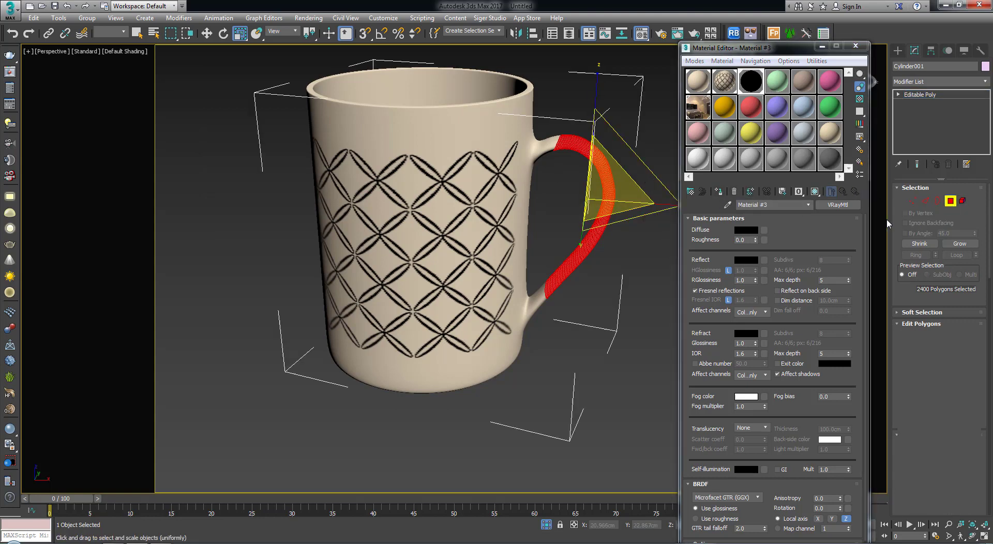
# Deselect the mug and orbit the Perspective view to a good angle, closing the Material Editor.
pyautogui.click(644, 271)
pyautogui.moveTo(644, 271)
pyautogui.keyDown('alt'); pyautogui.mouseDown(button='middle')
pyautogui.moveTo(456, 179)
pyautogui.moveTo(455, 238)
pyautogui.moveTo(489, 191)
pyautogui.mouseUp(button='middle'); pyautogui.keyUp('alt')
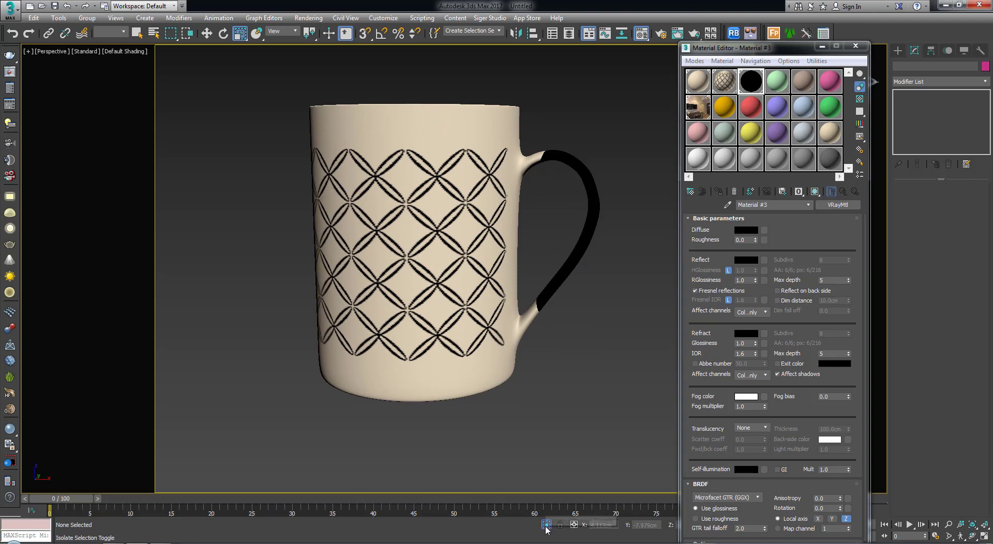
pyautogui.moveTo(538, 486)
pyautogui.keyDown('alt'); pyautogui.mouseDown(button='middle')
pyautogui.moveTo(477, 427)
pyautogui.moveTo(458, 392)
pyautogui.mouseUp(button='middle'); pyautogui.keyUp('alt')
pyautogui.hotkey('shift', 'z')
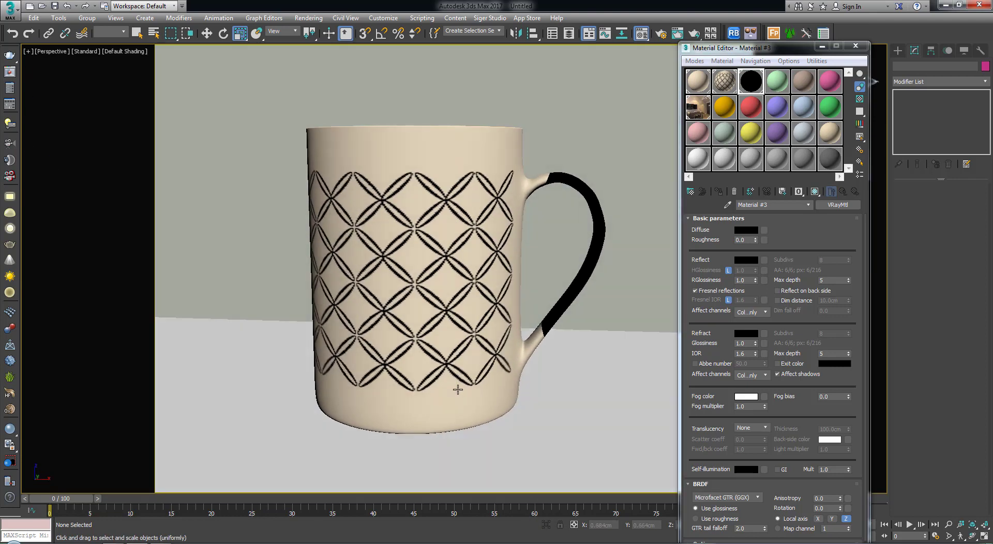
pyautogui.hotkey('shift', 'z')
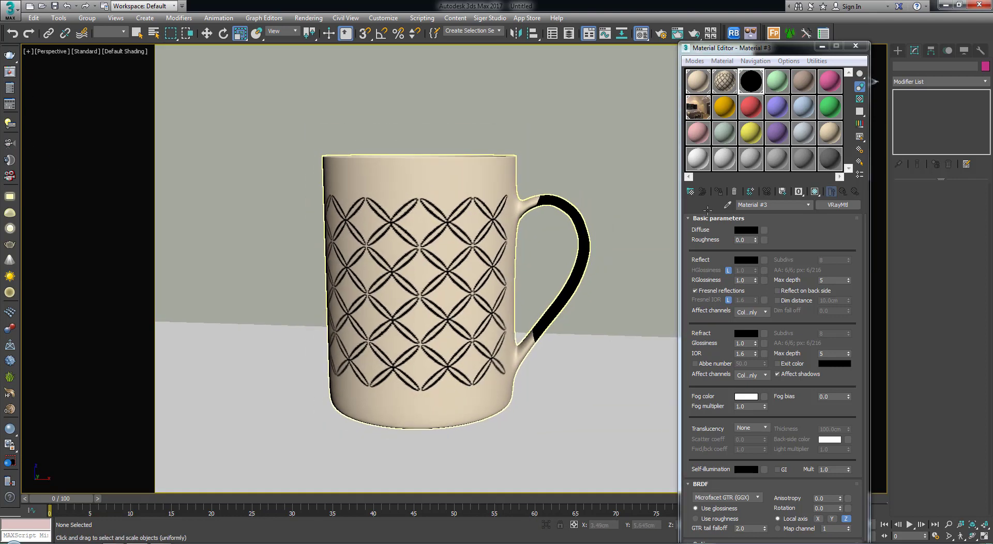
pyautogui.click(855, 46)
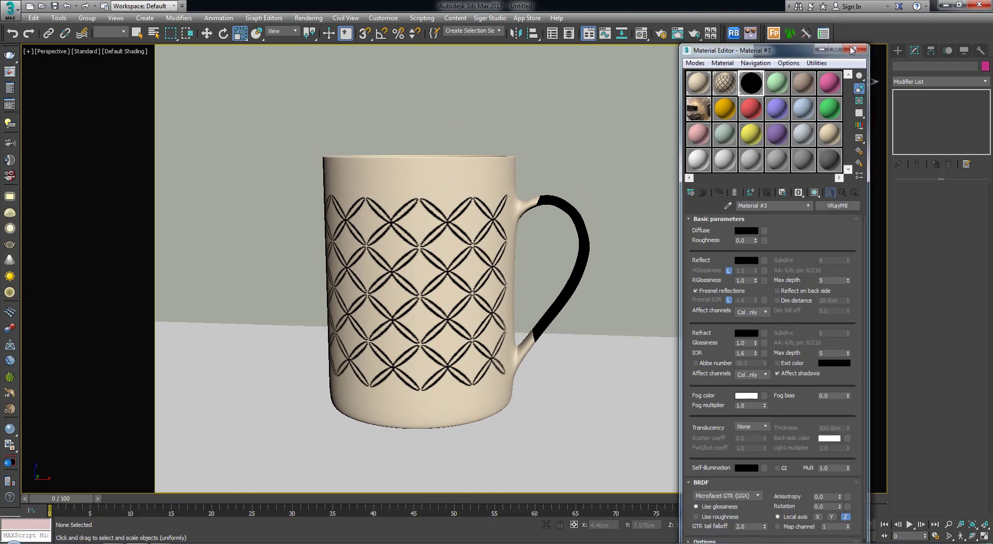
pyautogui.hotkey('shift', 'z')
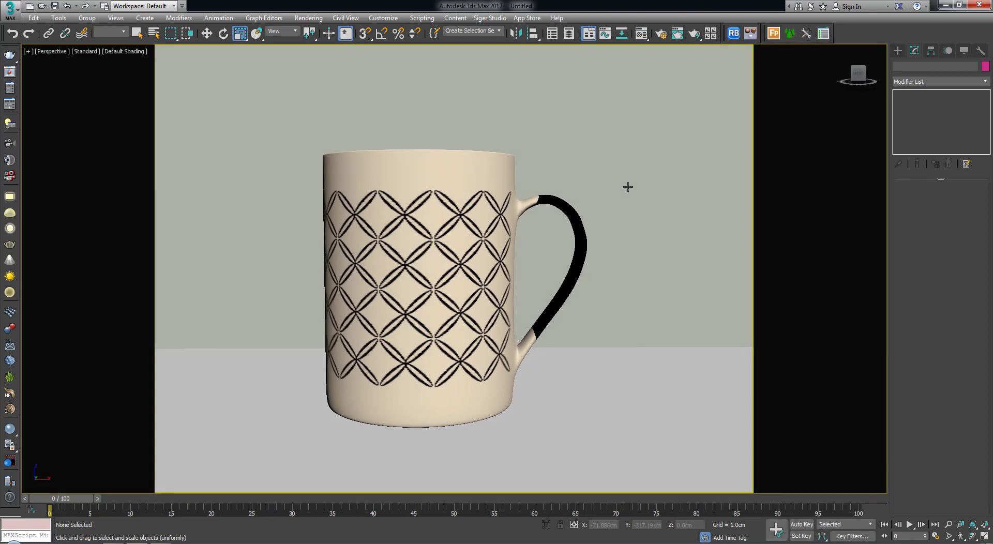
pyautogui.hotkey('shift', 'z')
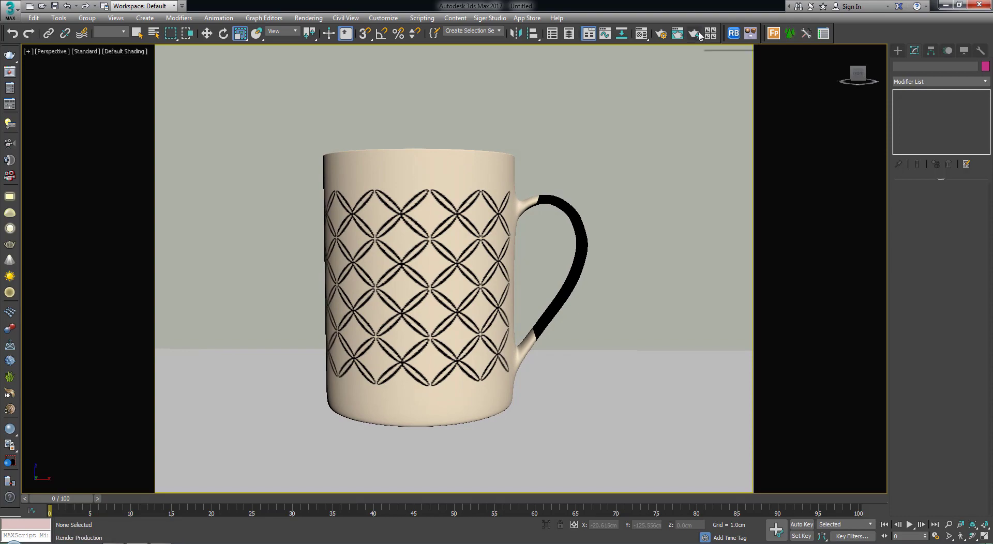
# Render with V-Ray, then re-render only a region drawn around the mug.
pyautogui.click(694, 34)
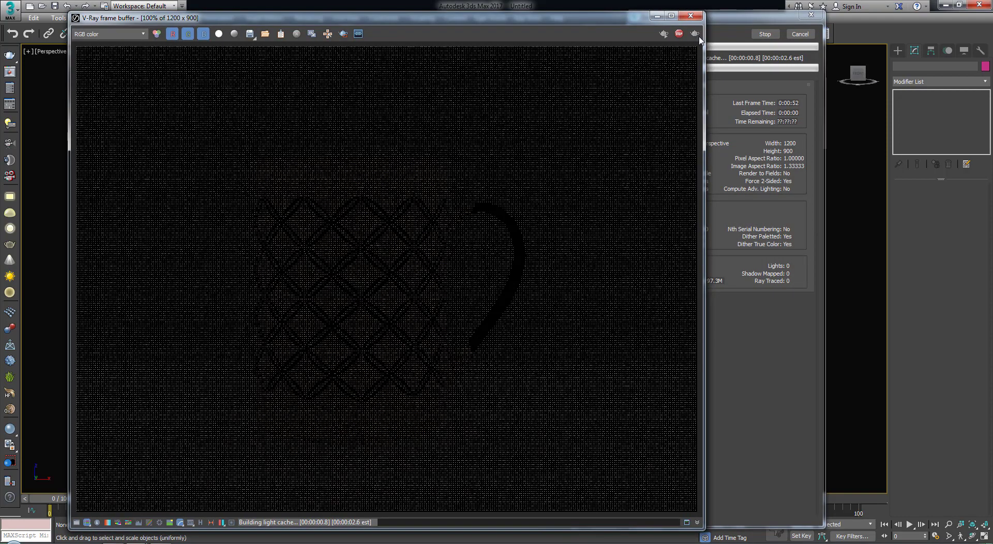
pyautogui.click(341, 34)
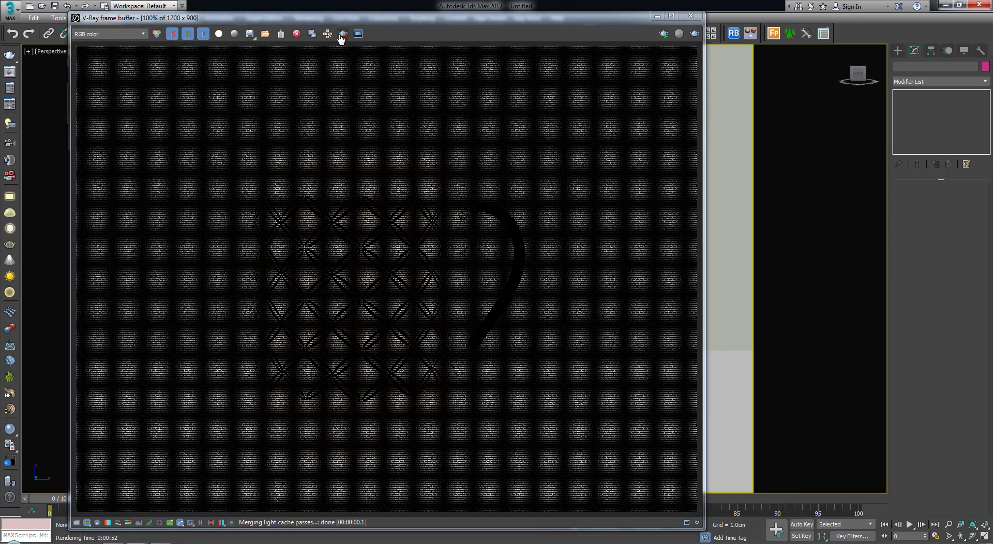
pyautogui.moveTo(223, 121); pyautogui.dragTo(531, 458)
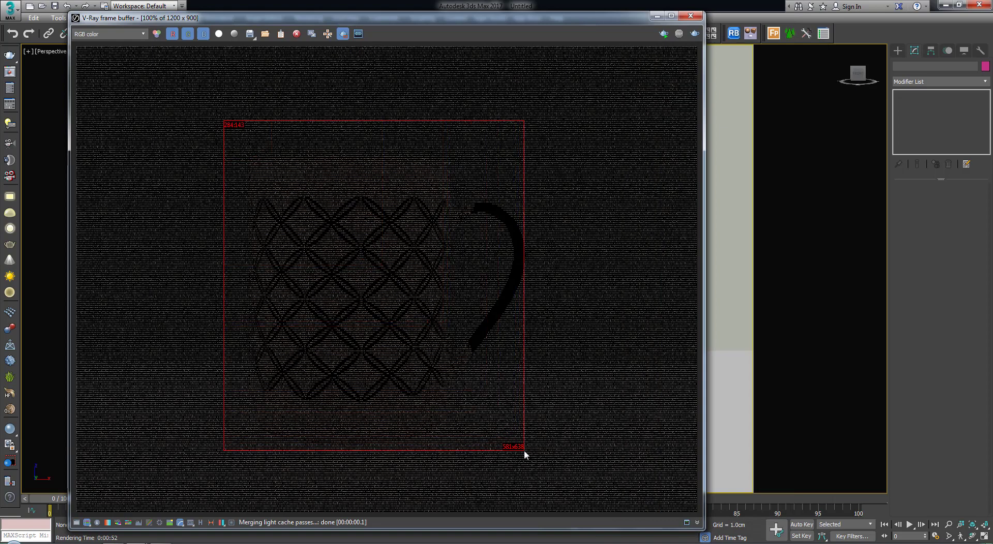
pyautogui.click(694, 34)
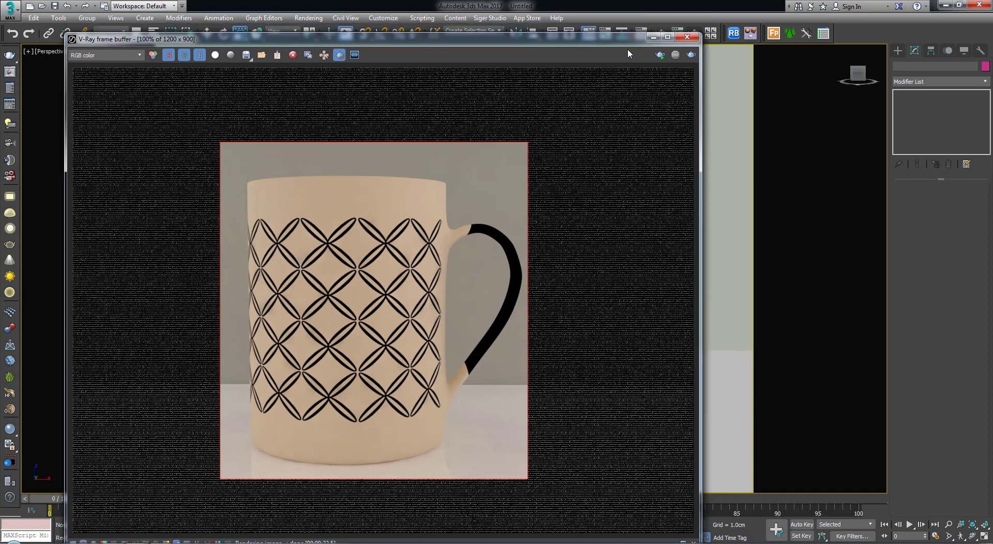
pyautogui.moveTo(642, 19); pyautogui.dragTo(634, 62)
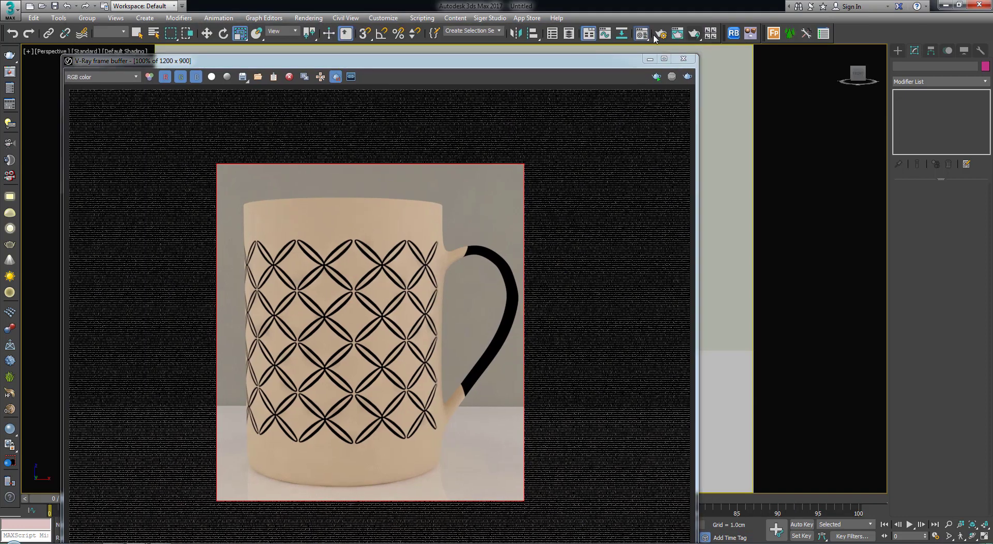
# Give Material #3 a white reflection colour with 0.9 reflection glossiness.
pyautogui.click(649, 35)
pyautogui.moveTo(794, 52); pyautogui.dragTo(765, 60)
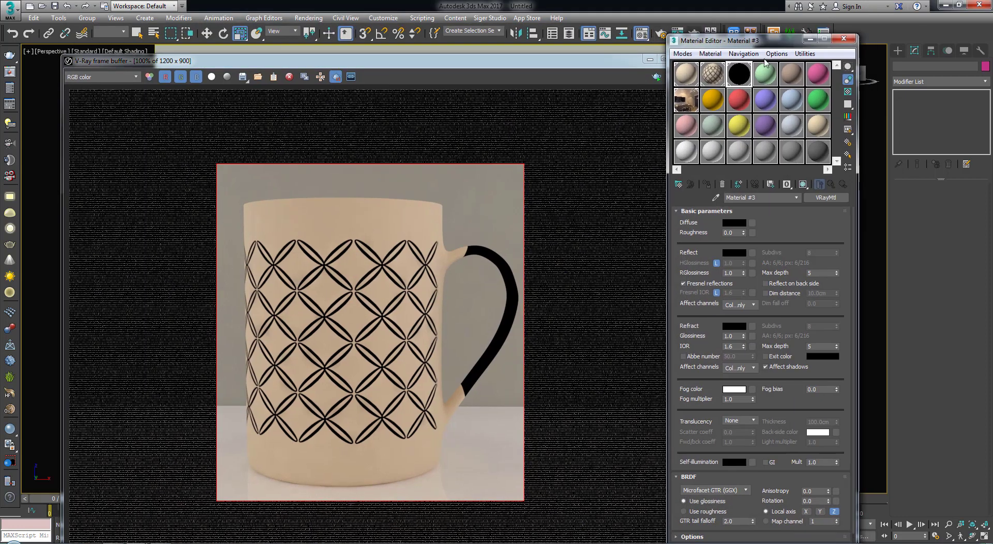
pyautogui.click(733, 254)
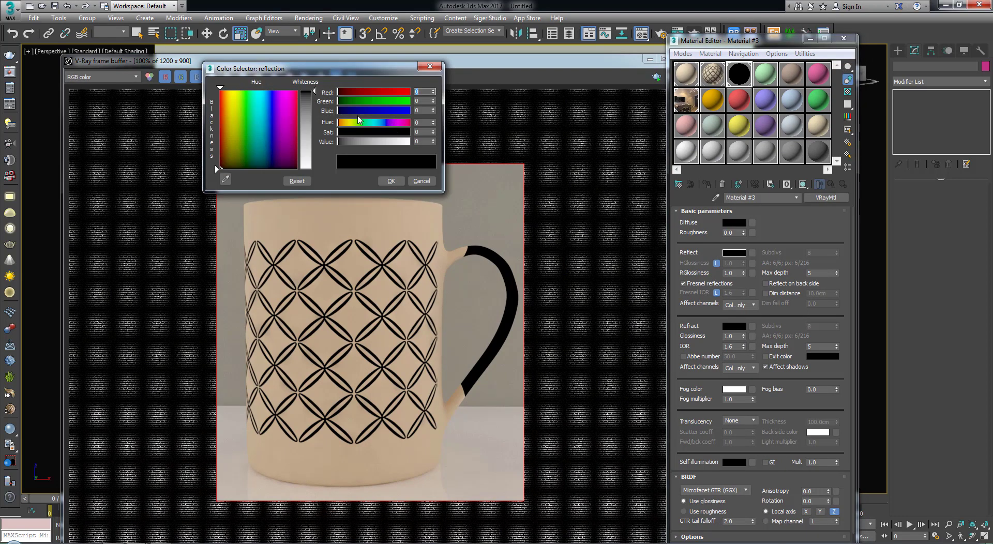
pyautogui.moveTo(305, 105); pyautogui.dragTo(305, 168)
pyautogui.click(391, 180)
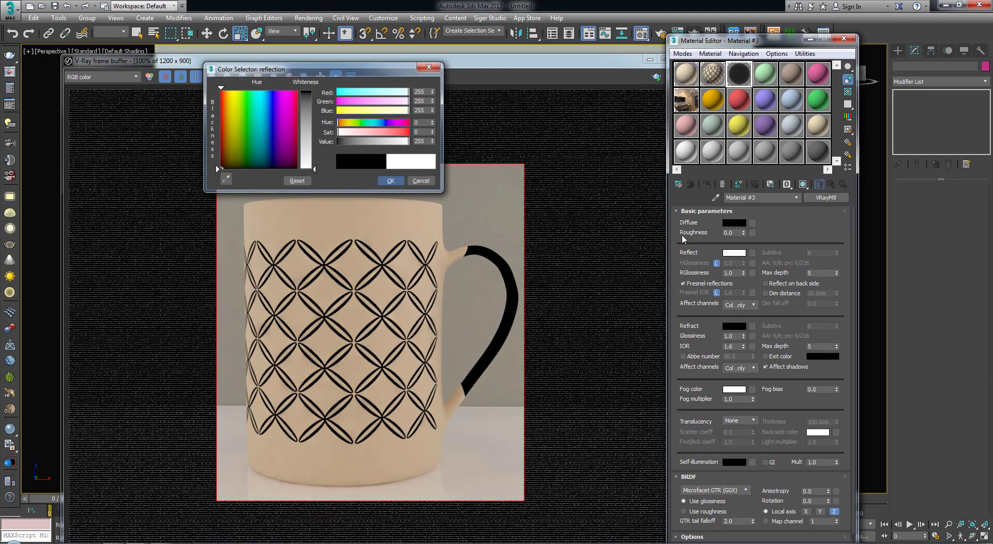
pyautogui.doubleClick(737, 274)
pyautogui.write('0.9')
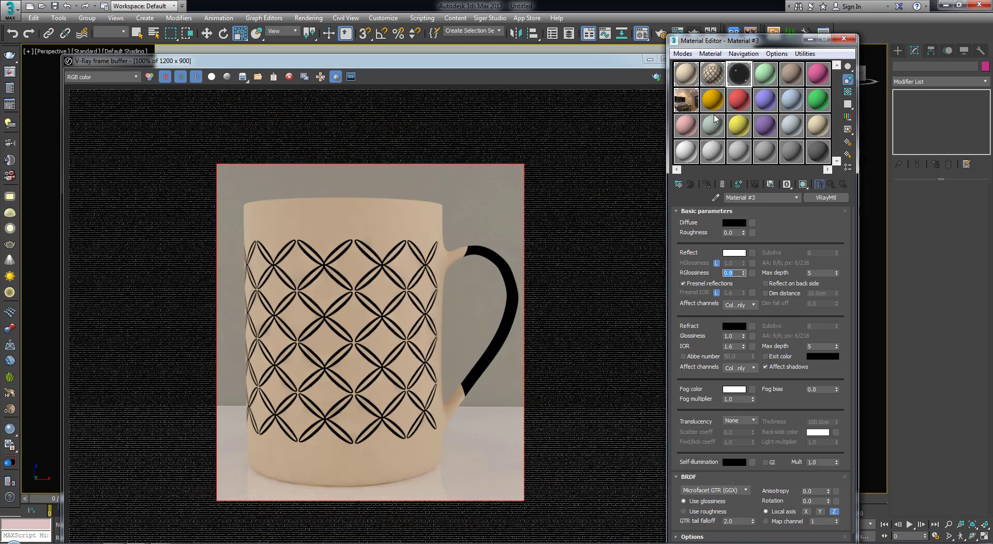
# Set the reflection colour to white on Materials #2 and #1.
pyautogui.click(713, 75)
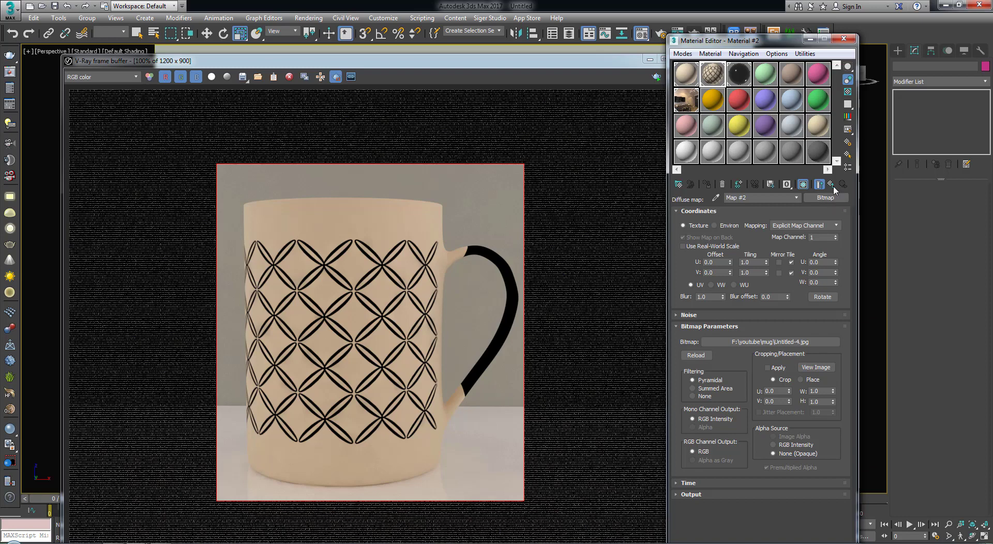
pyautogui.click(831, 184)
pyautogui.click(734, 253)
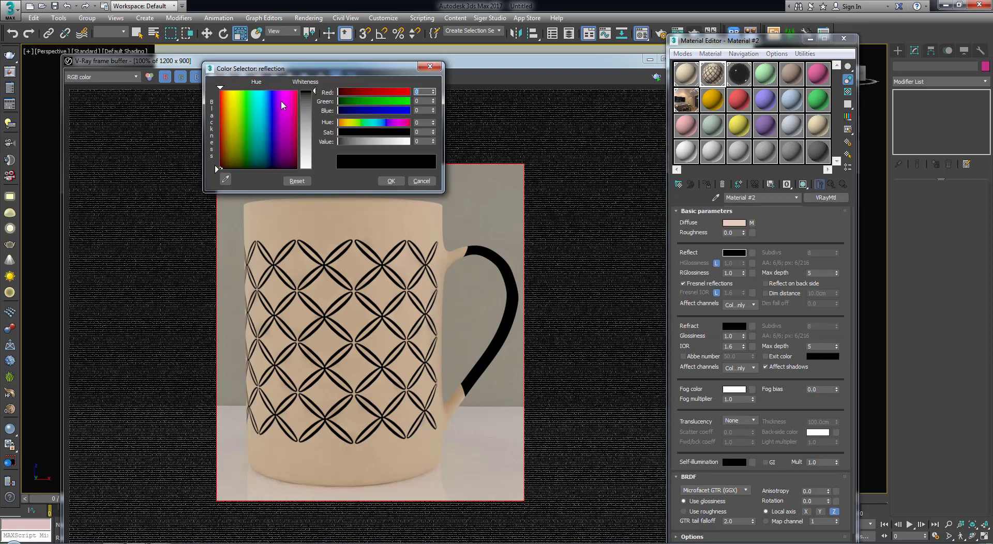
pyautogui.moveTo(215, 165); pyautogui.dragTo(216, 169)
pyautogui.click(391, 181)
pyautogui.write('0.9')
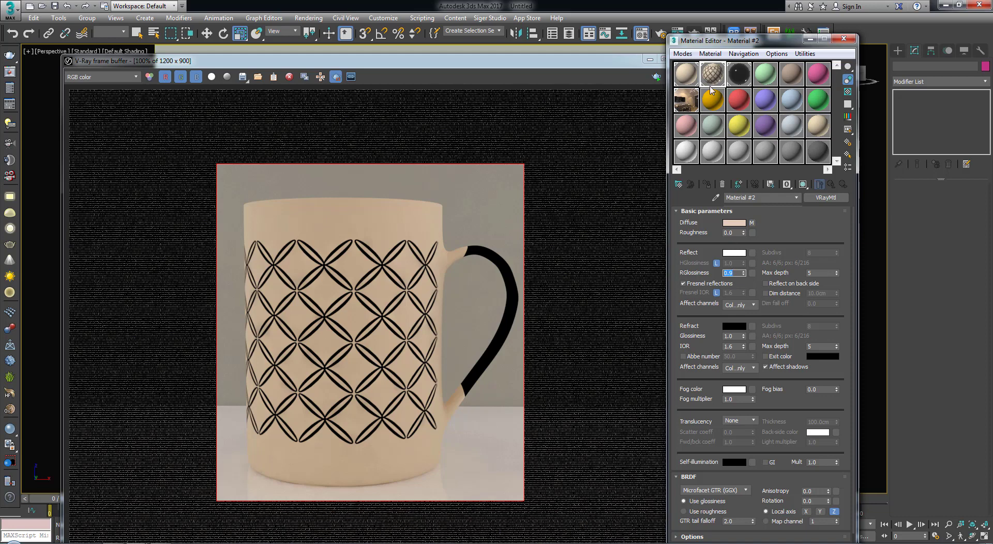
pyautogui.click(686, 74)
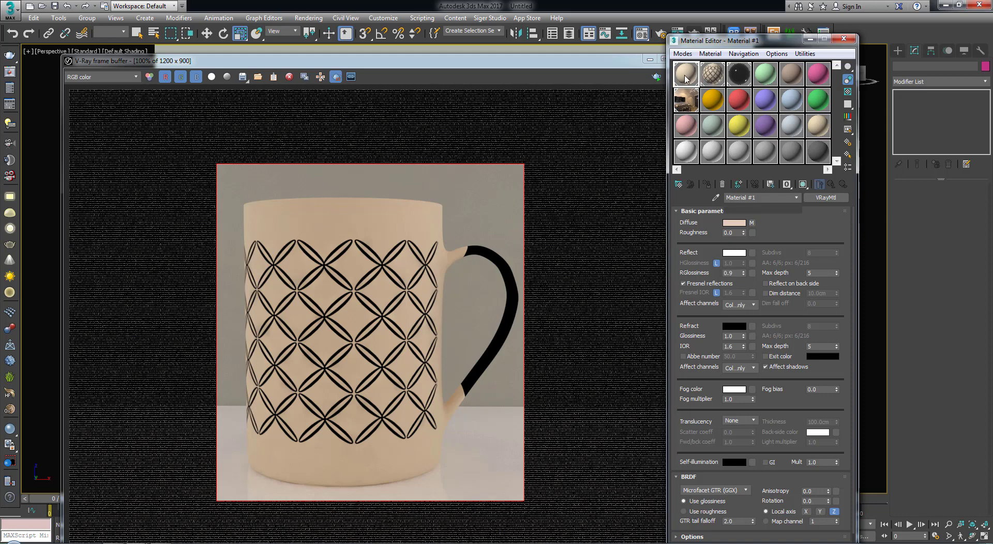
pyautogui.click(734, 253)
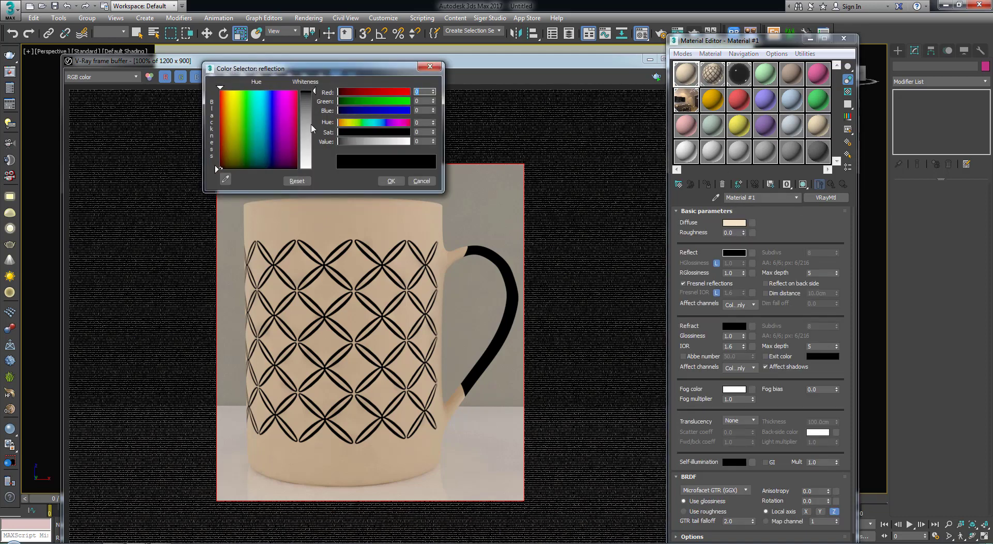
pyautogui.moveTo(215, 165); pyautogui.dragTo(215, 169)
pyautogui.click(392, 181)
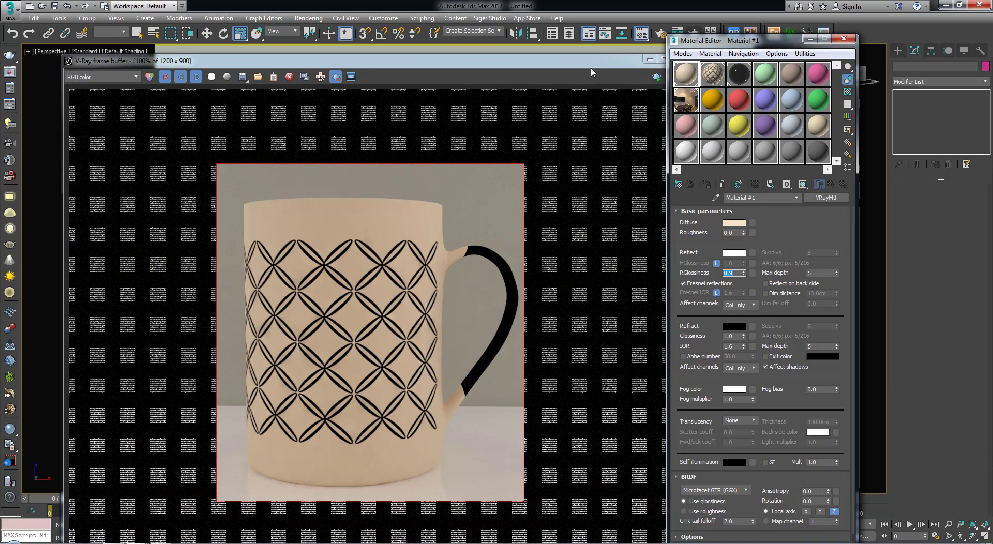
pyautogui.click(617, 78)
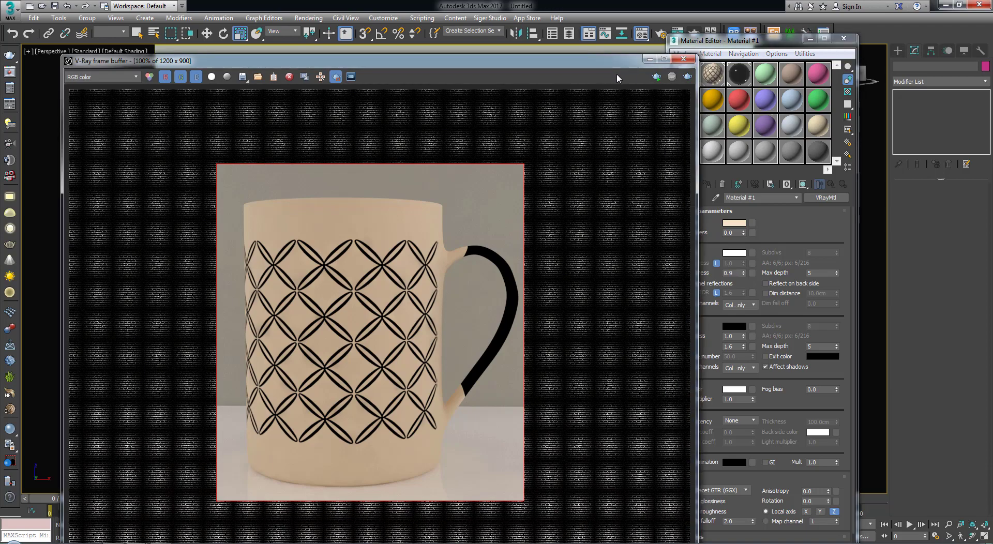
# Re-render, then rotate the VRayHDRI map 90° horizontally and render again.
pyautogui.click(688, 77)
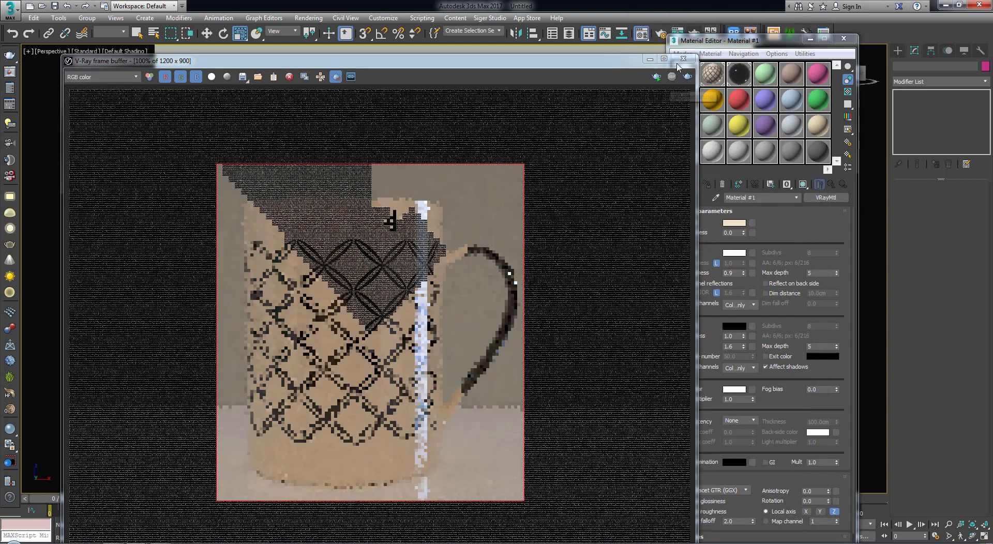
pyautogui.moveTo(735, 40); pyautogui.dragTo(793, 31)
pyautogui.click(754, 92)
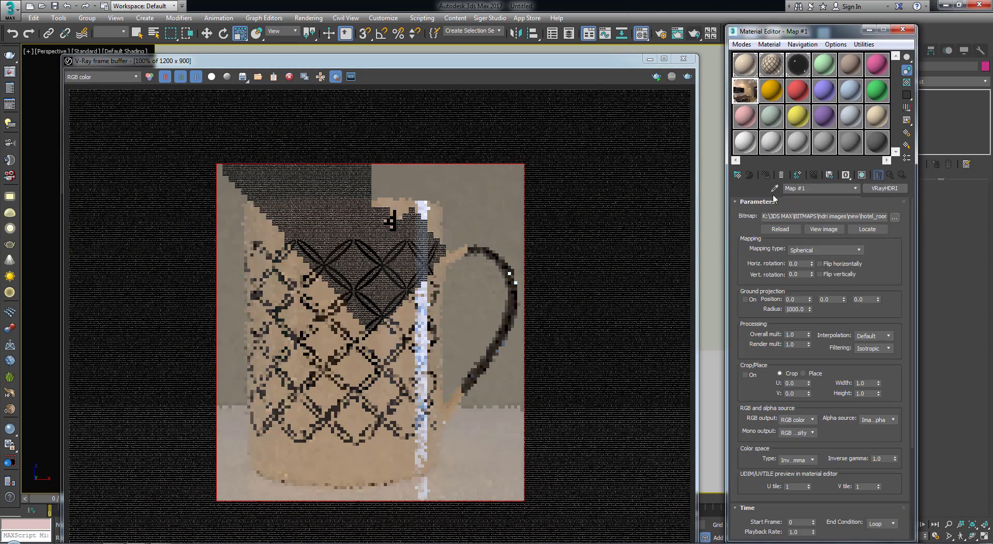
pyautogui.click(804, 265)
pyautogui.write('90')
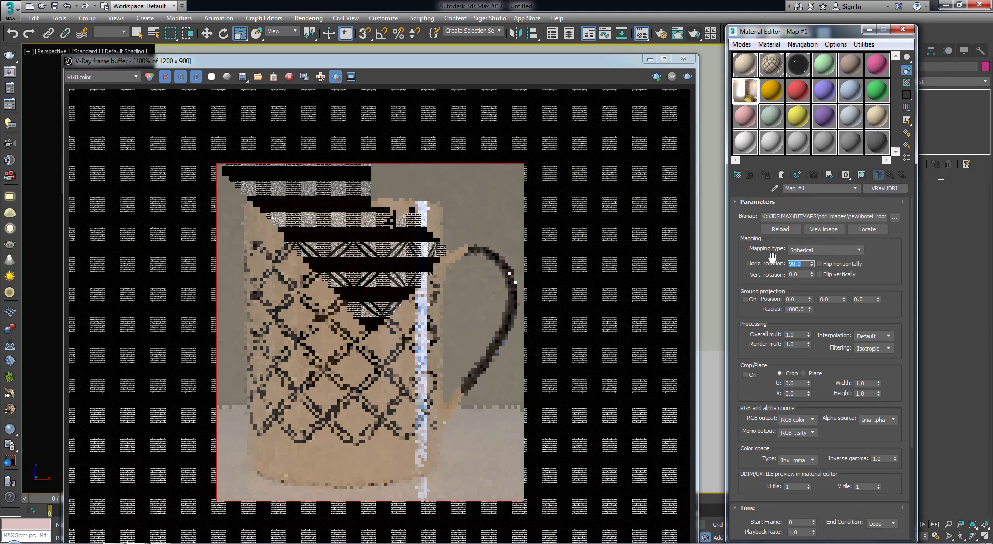
pyautogui.click(687, 78)
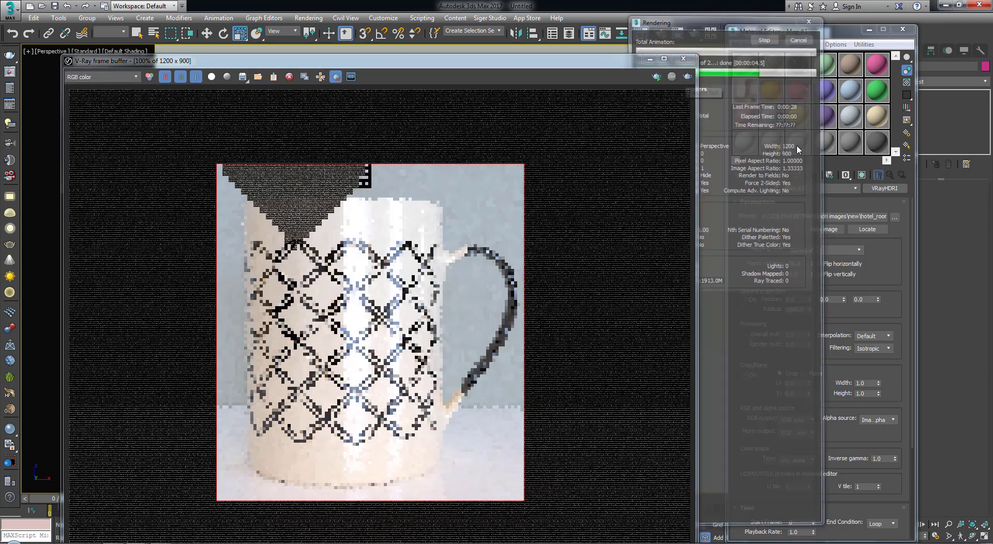
# Set the HDRI inverse gamma to 1.2 and re-render.
pyautogui.scroll(-1, 840, 327)
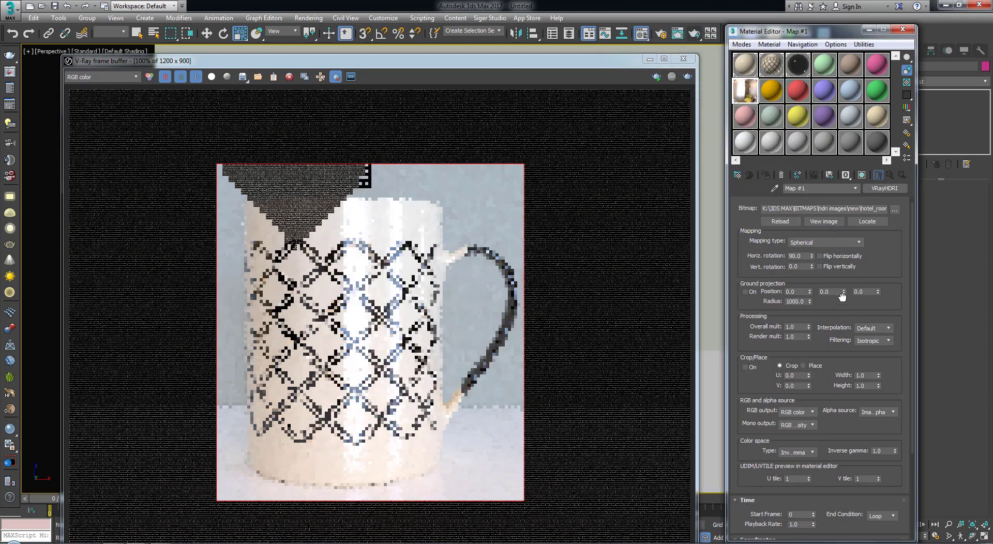
pyautogui.scroll(-1, 848, 347)
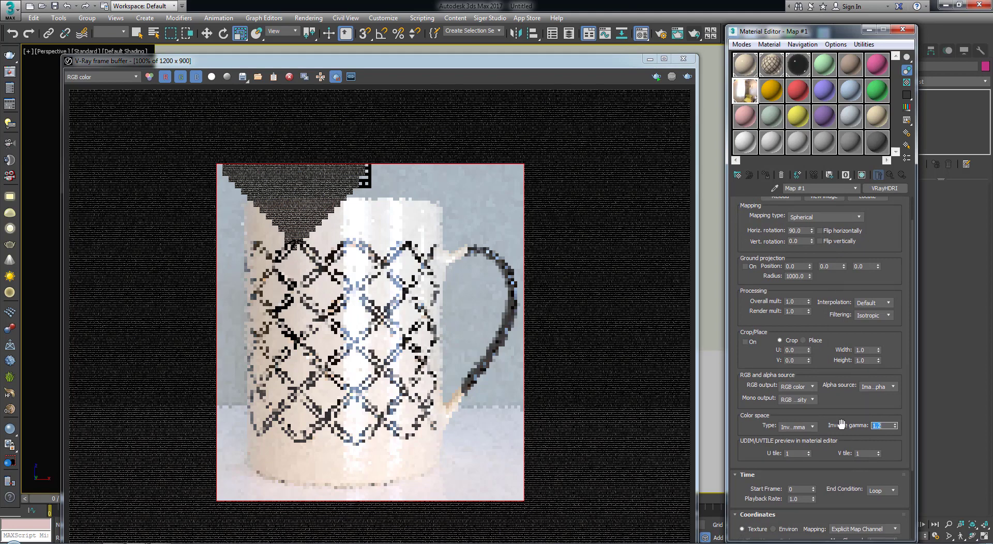
pyautogui.click(687, 77)
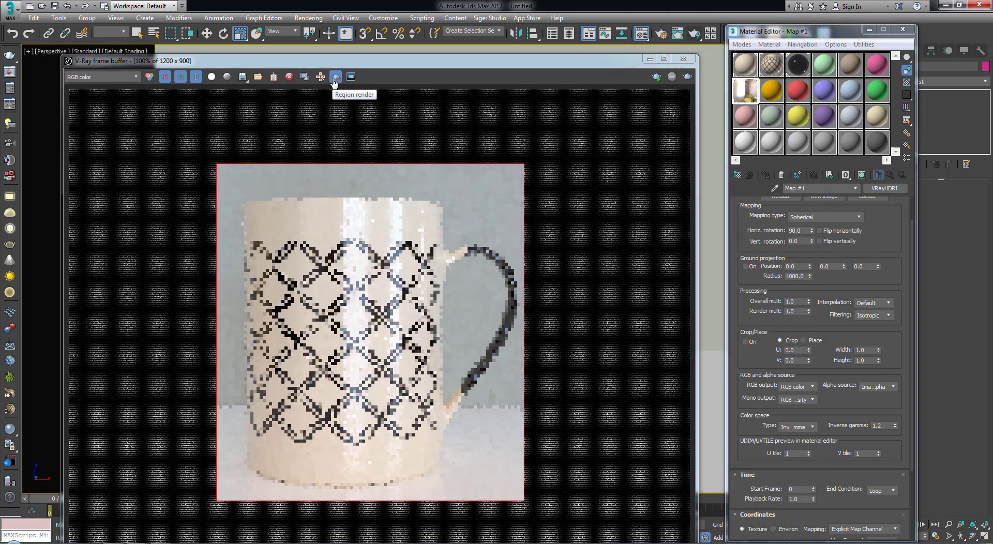
# Turn off Region render, render the full frame, and close the frame buffer.
pyautogui.click(334, 77)
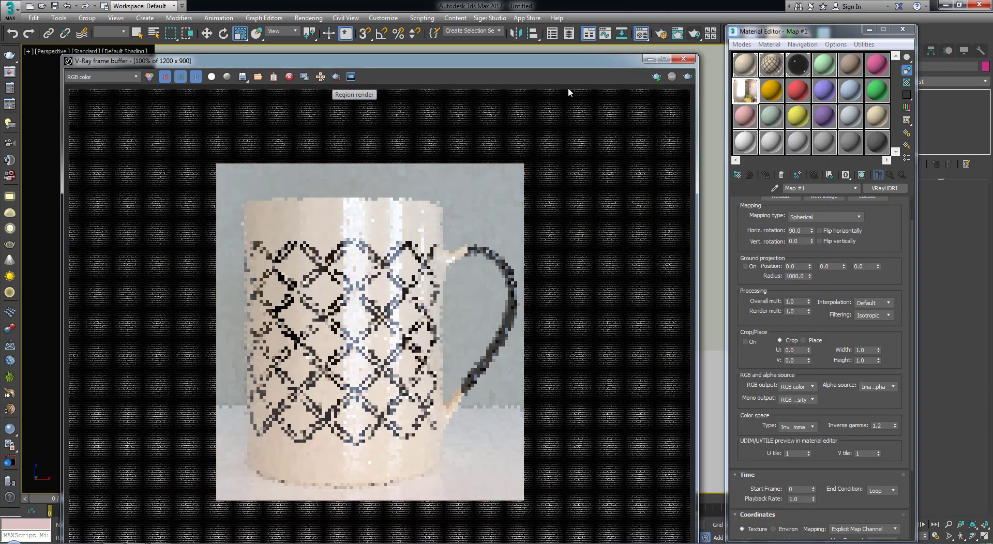
pyautogui.click(688, 78)
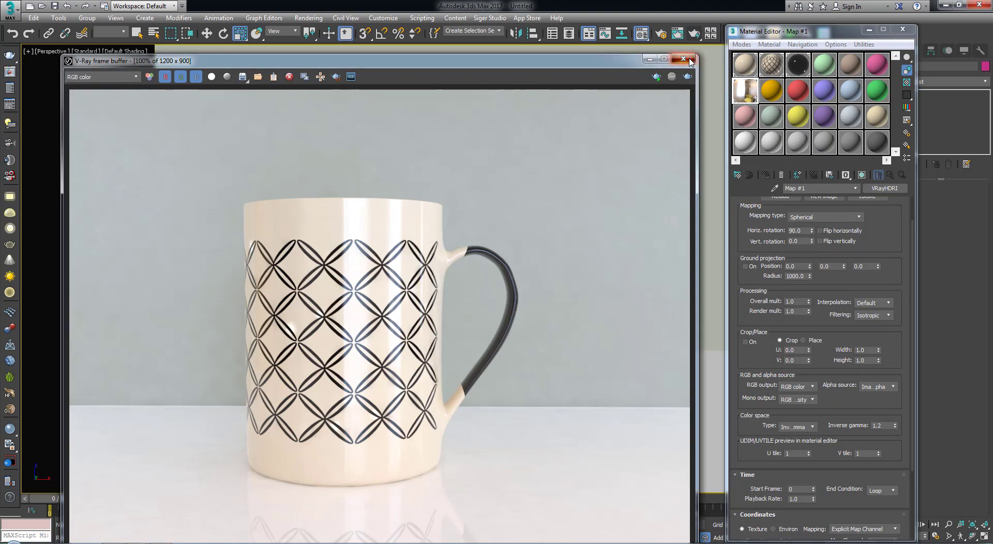
pyautogui.click(690, 60)
# In Top view, Shift-move the selected mug to the left to clone it.
pyautogui.click(449, 266)
pyautogui.hotkey('alt', 'w')
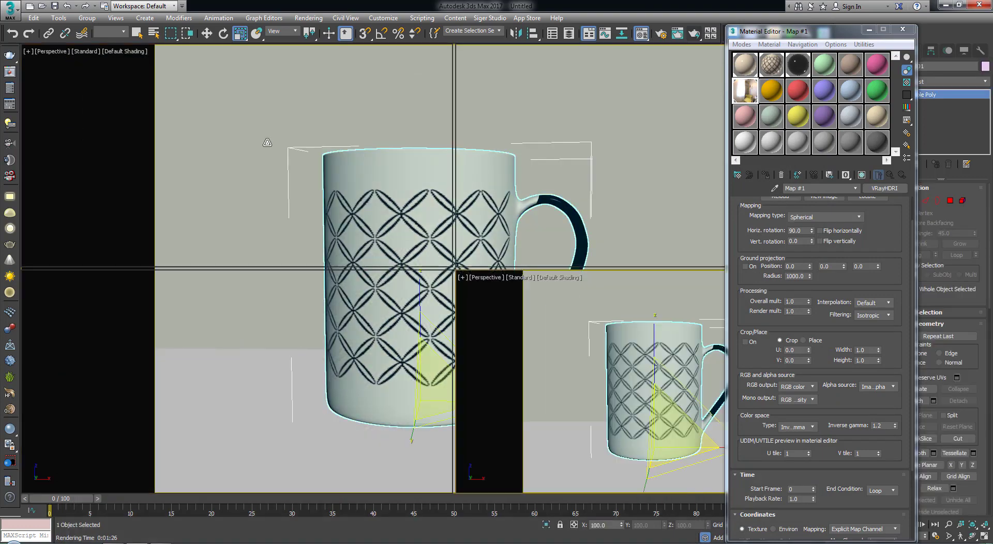
pyautogui.hotkey('alt', 'w')
pyautogui.moveTo(270, 192); pyautogui.dragTo(298, 222, button='middle')
pyautogui.scroll(-5, 298, 221)
pyautogui.scroll(-5, 324, 230)
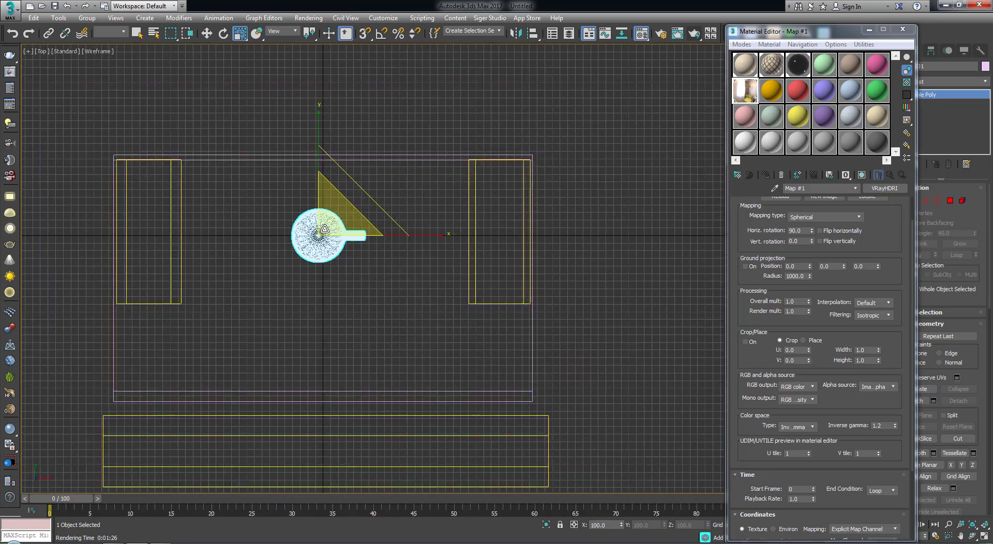
pyautogui.press('e')
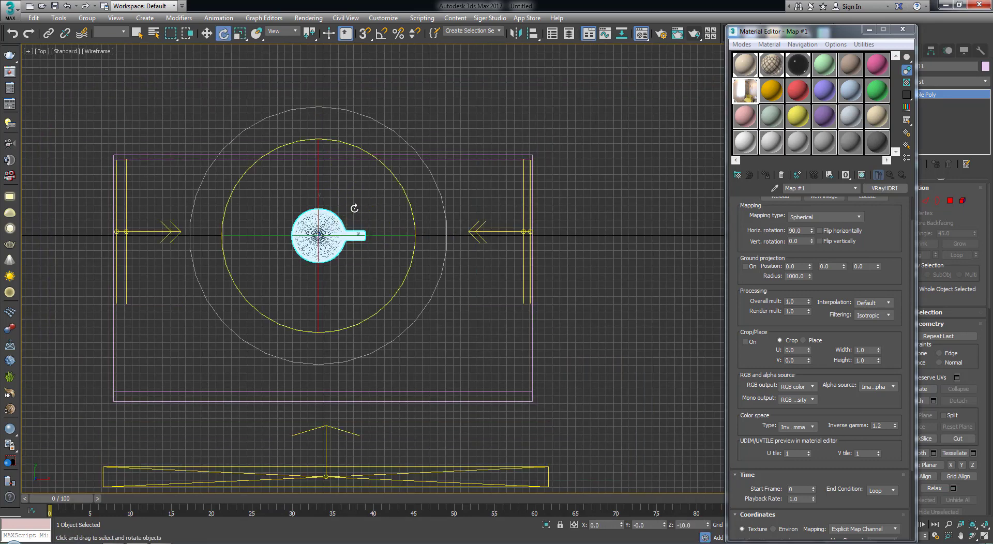
pyautogui.press('w')
pyautogui.keyDown('shift'); pyautogui.moveTo(395, 231); pyautogui.dragTo(308, 232); pyautogui.keyUp('shift')
# Rotate the copied mug 90° onto its side using angle snap.
pyautogui.press('Return')
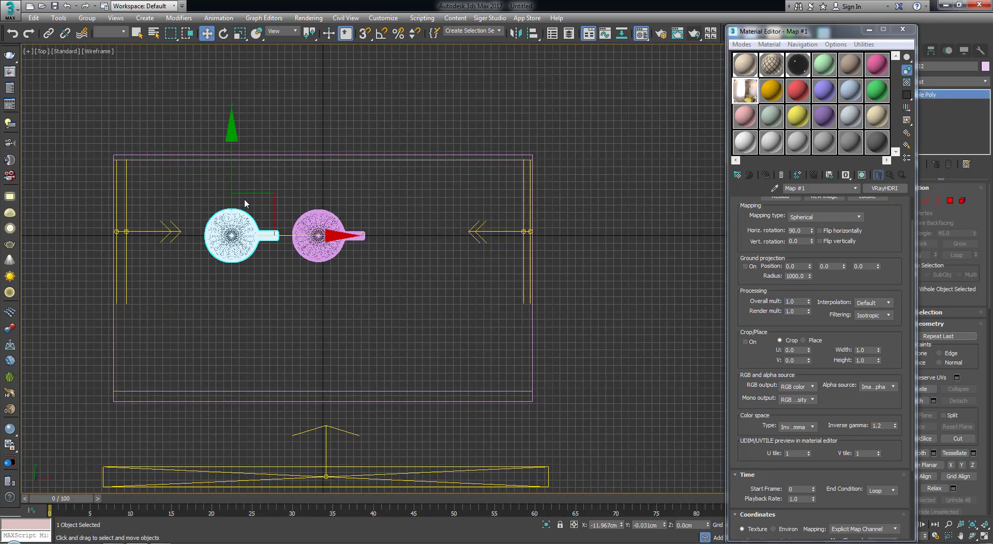
pyautogui.press('e')
pyautogui.press('a')
pyautogui.moveTo(282, 130)
pyautogui.mouseDown()
pyautogui.moveTo(310, 181)
pyautogui.moveTo(349, 174)
pyautogui.mouseUp()
# Check the tilt in Left view, return to shaded Perspective, and render both mugs.
pyautogui.press('l')
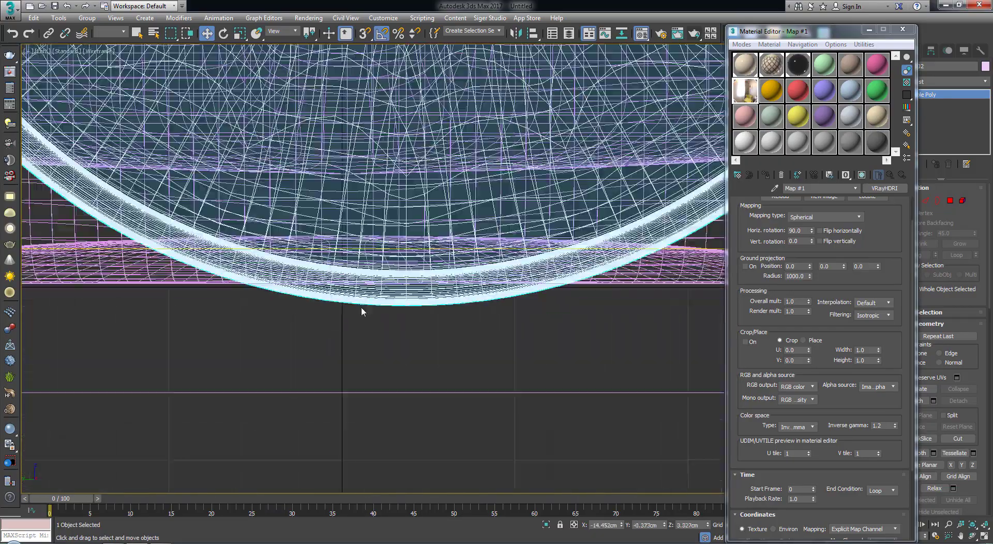
pyautogui.press('z')
pyautogui.hotkey('shift', 'z')
pyautogui.hotkey('shift', 'z')
pyautogui.hotkey('shift', 'z')
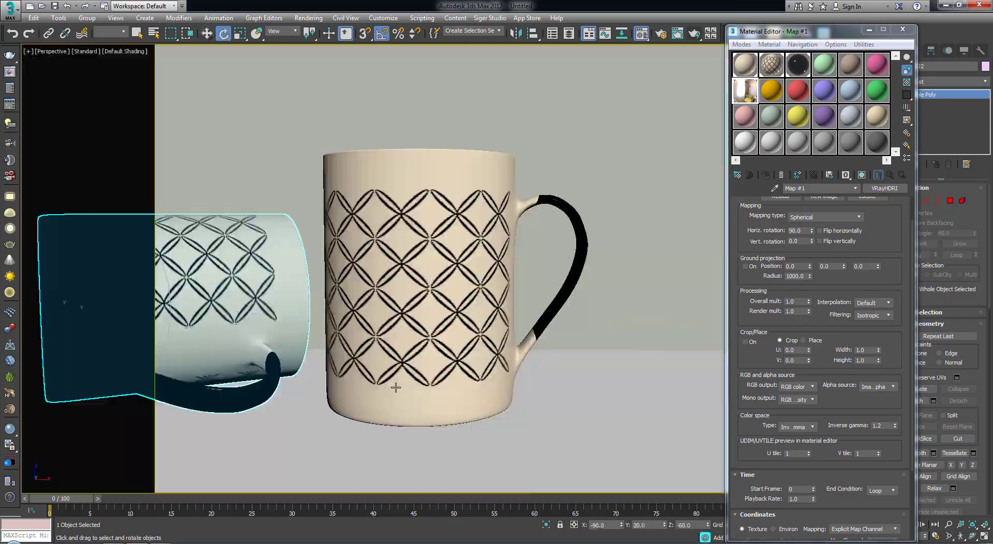
pyautogui.hotkey('shift', 'z')
pyautogui.press('m')
pyautogui.hotkey('shift', 'z')
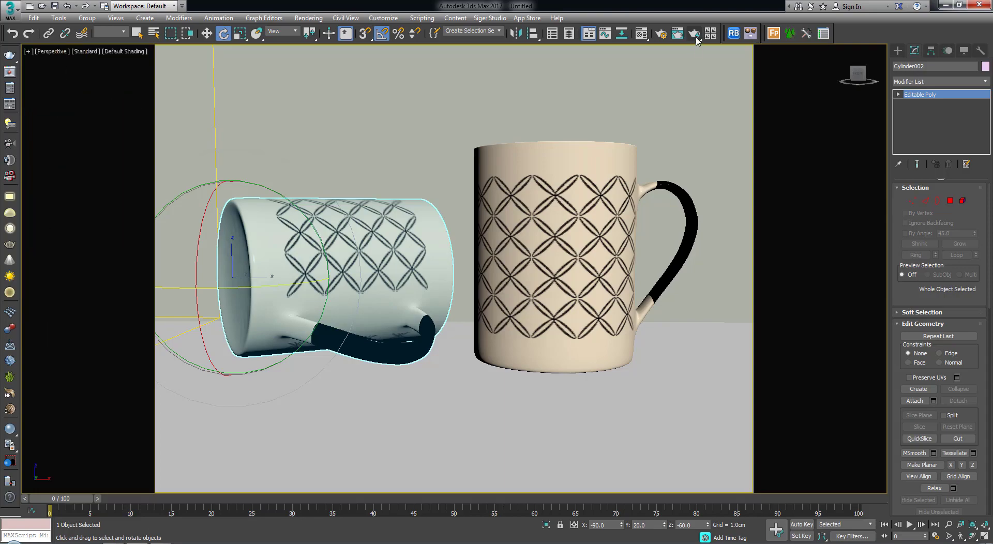
pyautogui.click(696, 36)
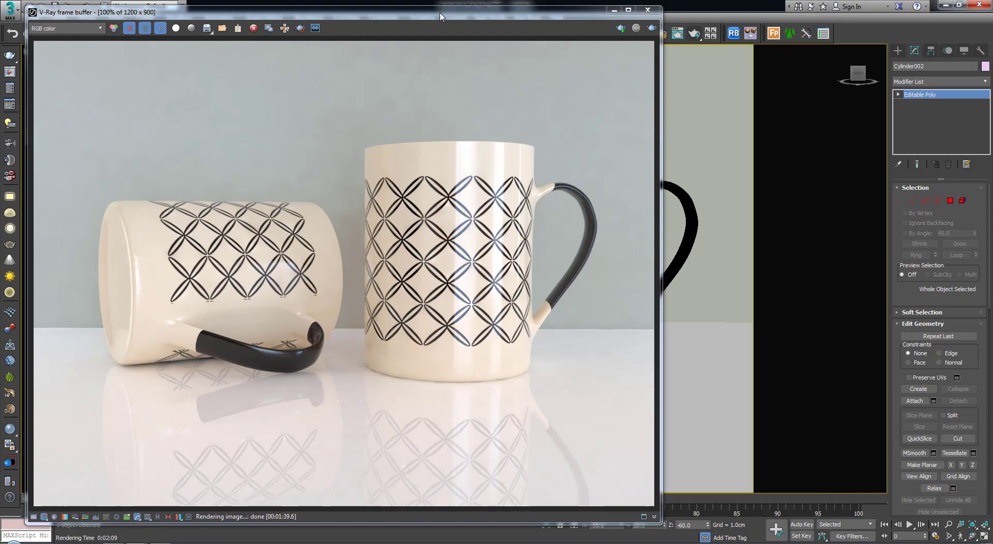
# Zoom in and out on the finished two-mug render in the frame buffer.
pyautogui.scroll(2, 352, 214)
pyautogui.scroll(-2, 376, 224)
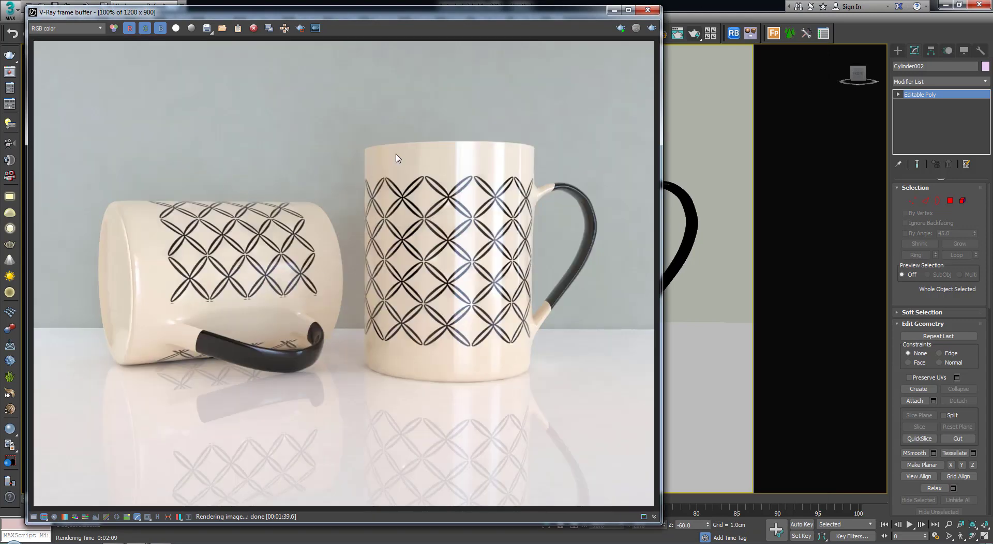